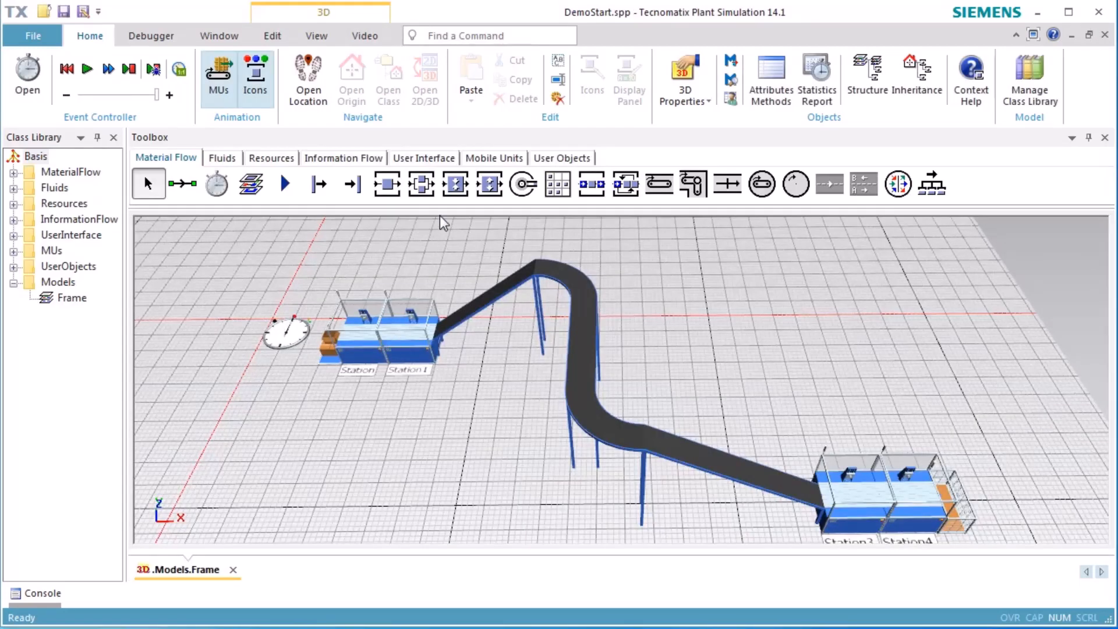
Hide the object names and insert a Workplace in front of Station and another in front of Station1
click(317, 36)
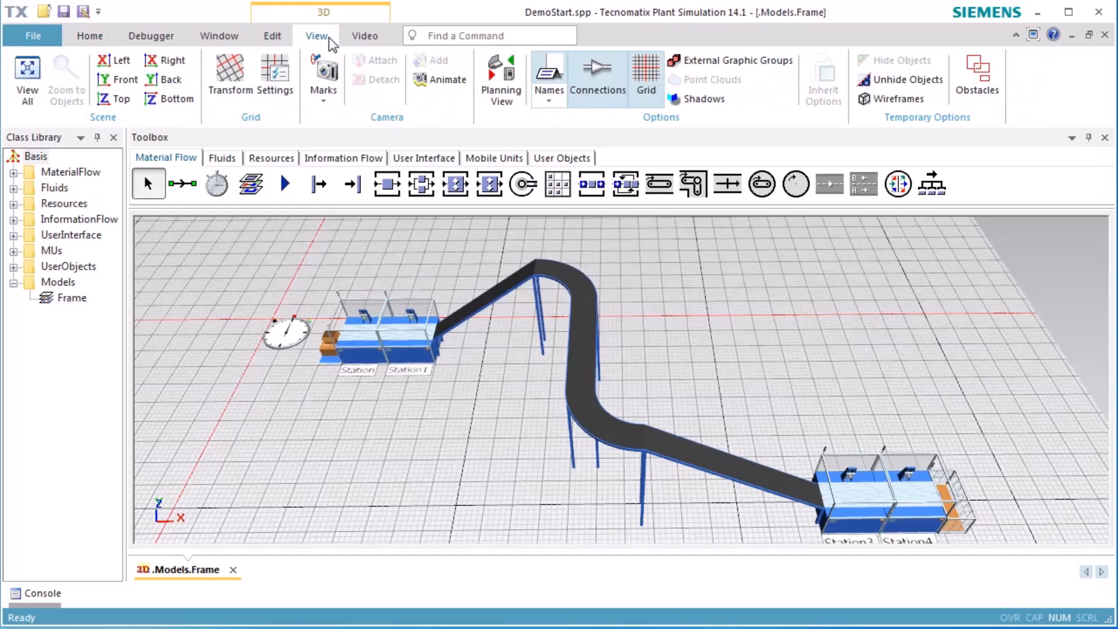
click(554, 71)
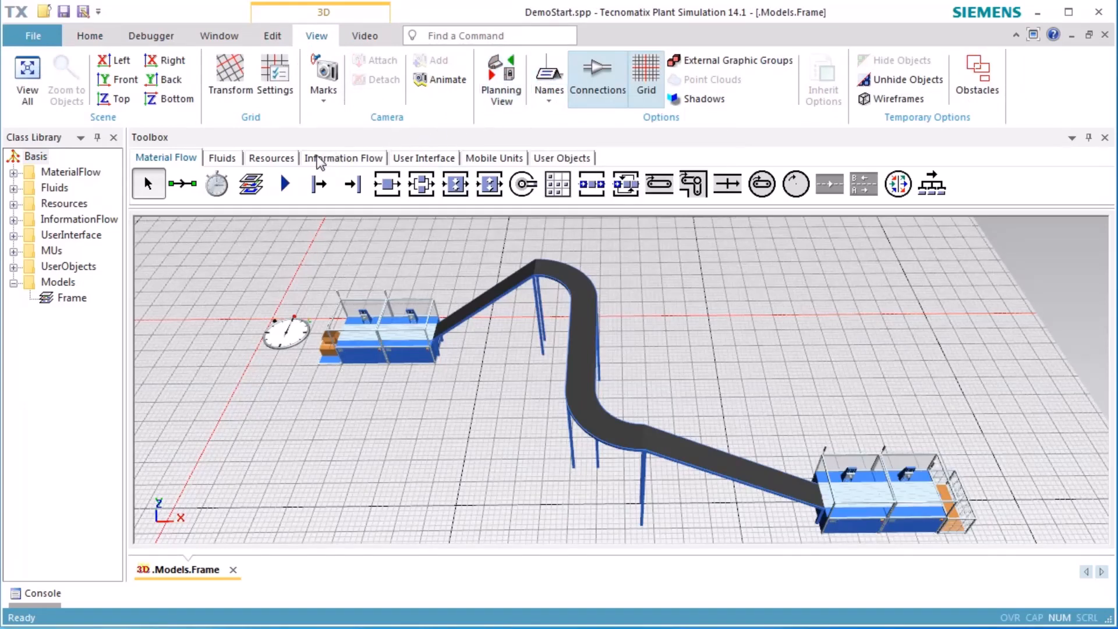
click(287, 159)
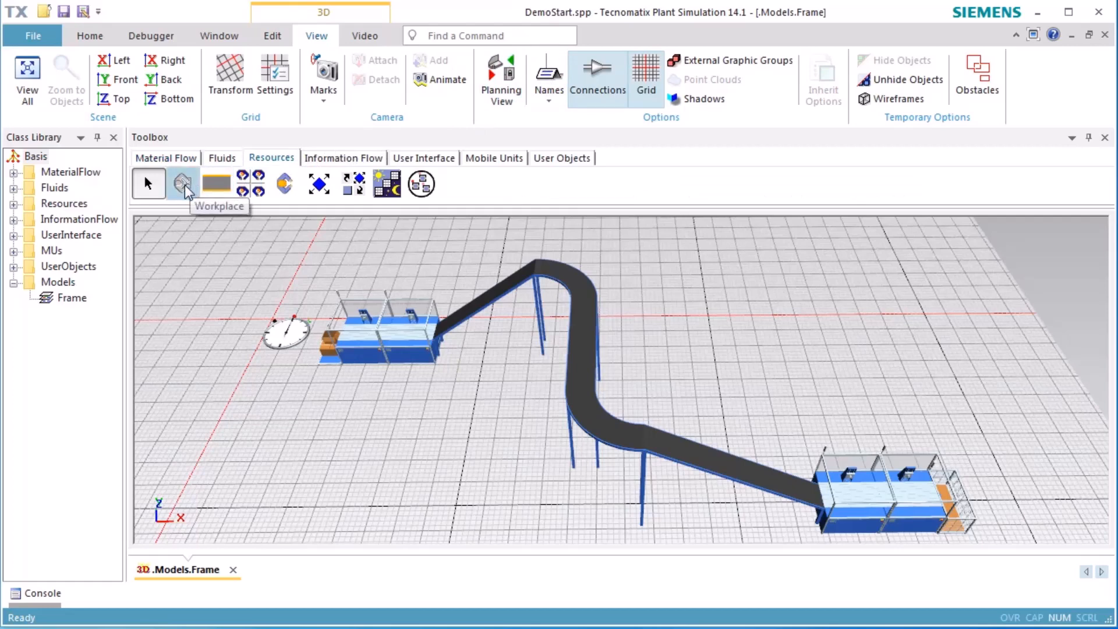
key(ctrl)
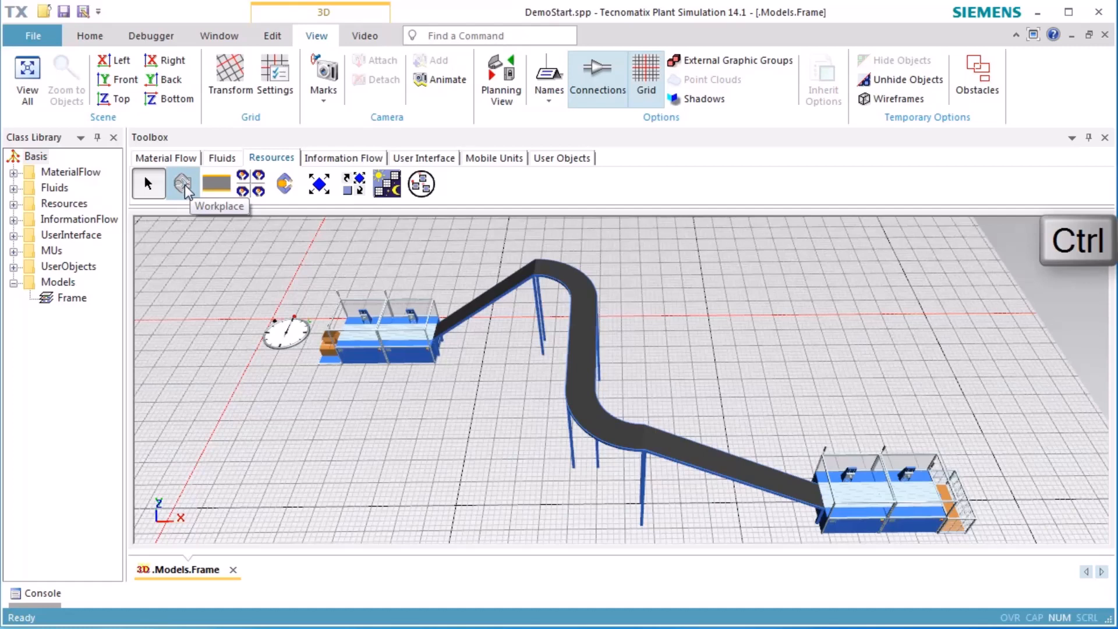
click(184, 186)
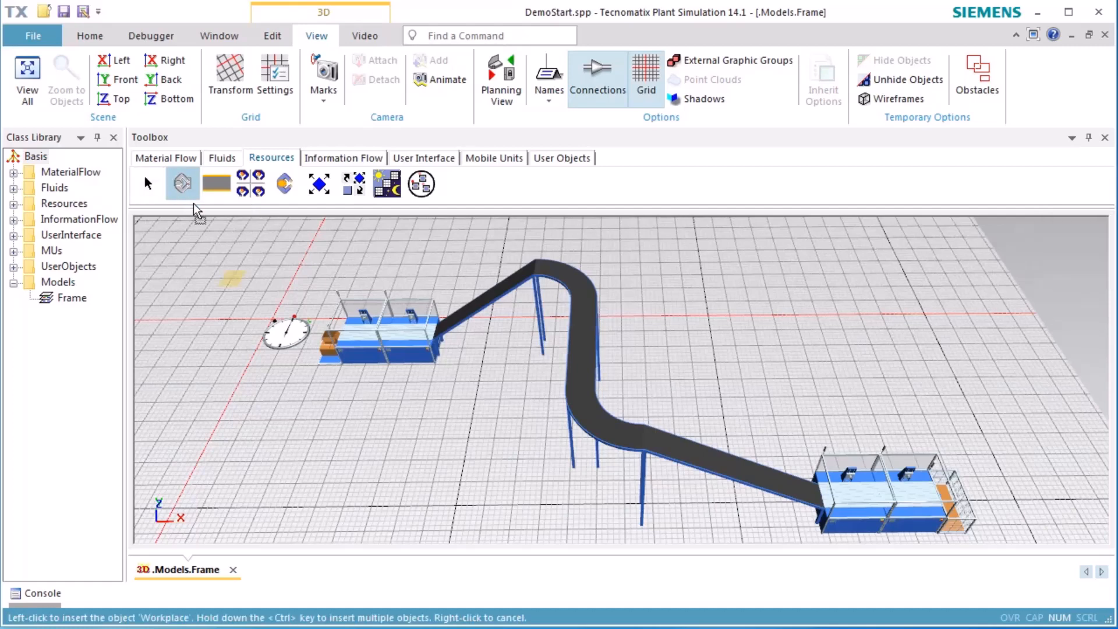
click(362, 386)
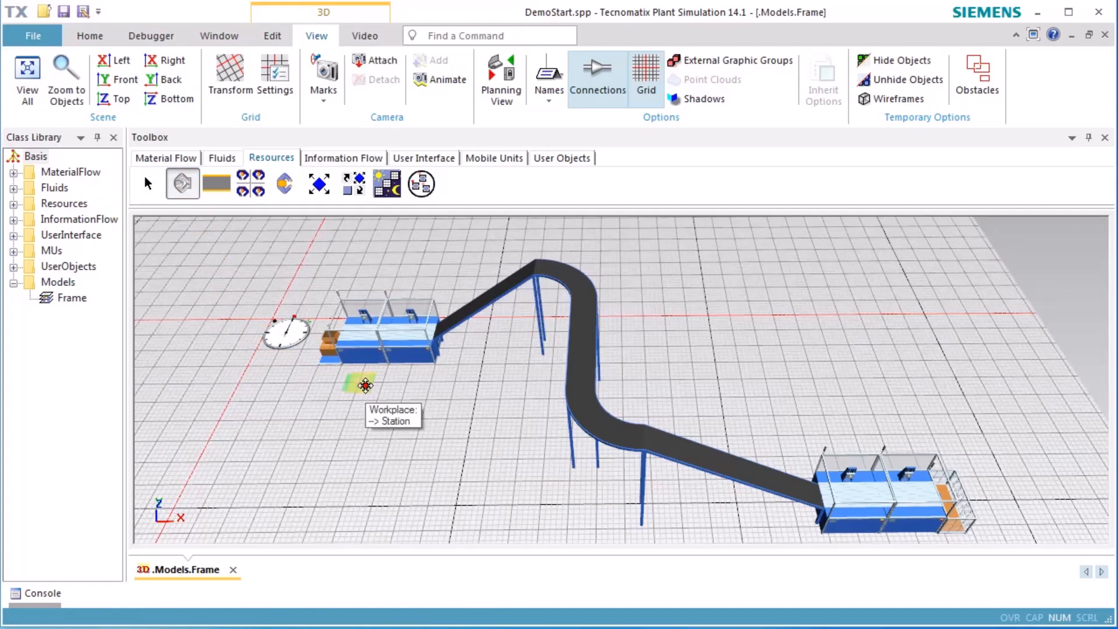
click(397, 387)
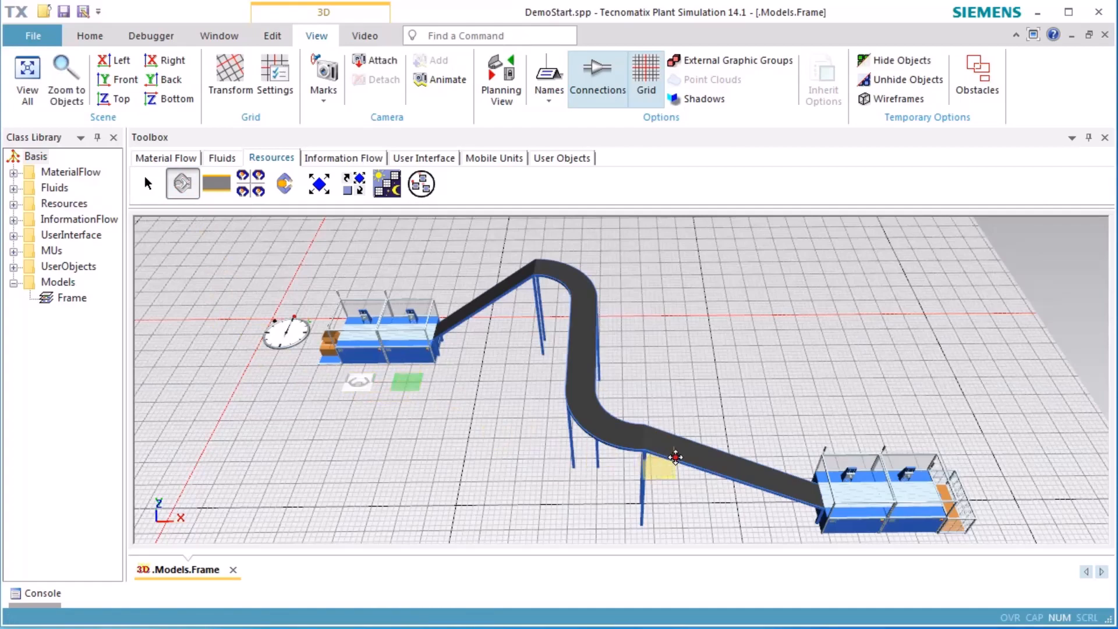
Insert two more Workplaces, one in front of Station3 and one in front of Station4, and end the insertion
right_drag(759, 432, 689, 309)
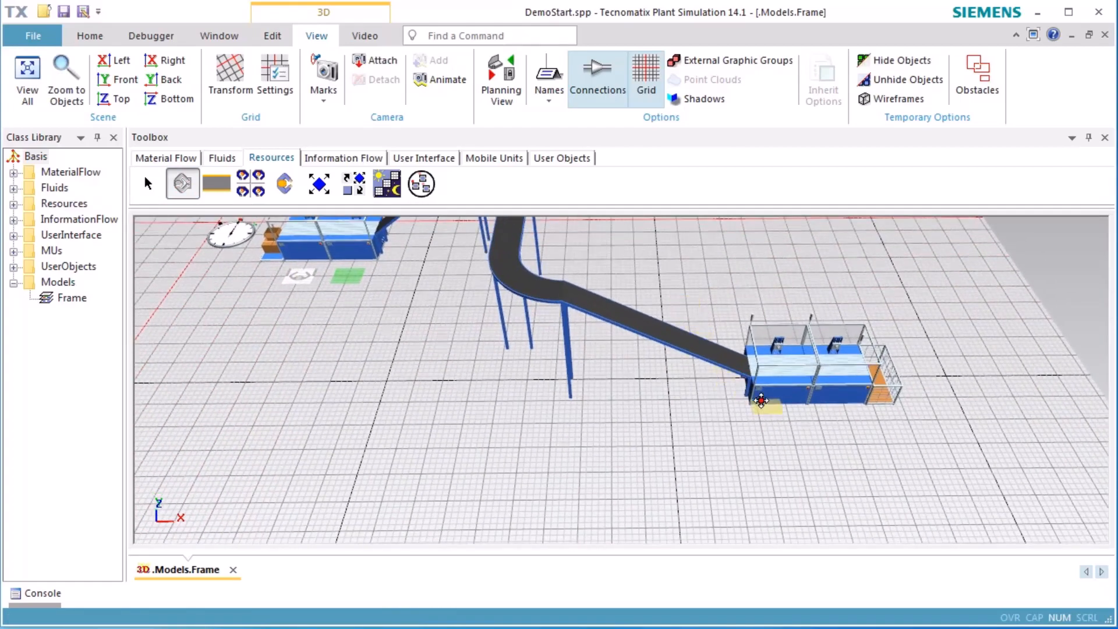
click(794, 427)
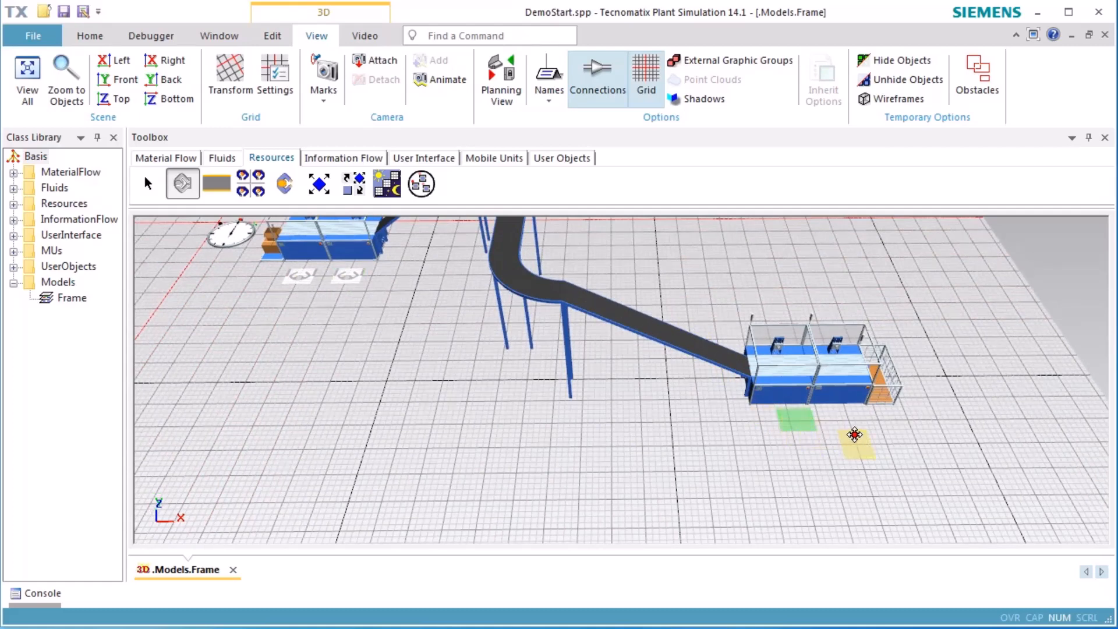
click(852, 427)
key(Escape)
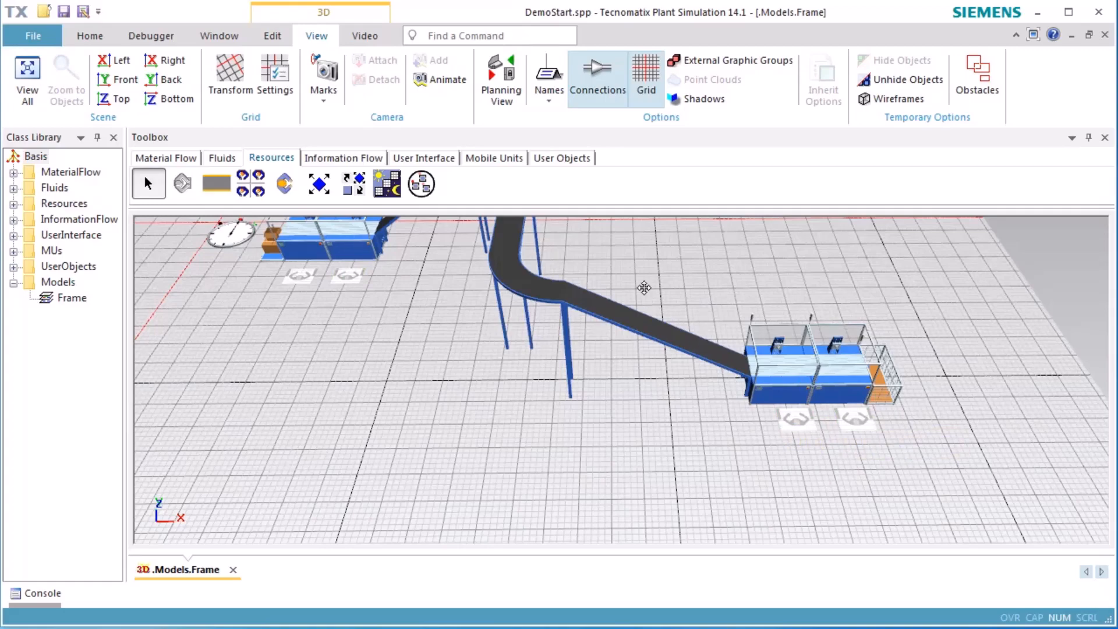
Insert a Broker and a WorkerPool side by side in the free area behind the conveyor's raised first bend
right_drag(645, 289, 634, 507)
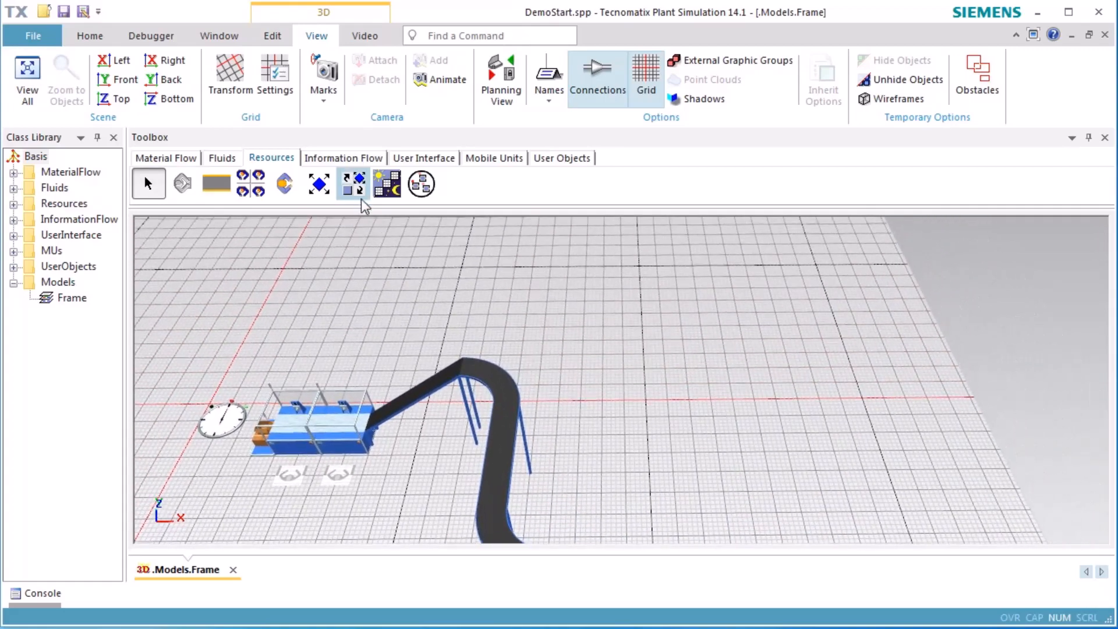
click(353, 184)
click(488, 299)
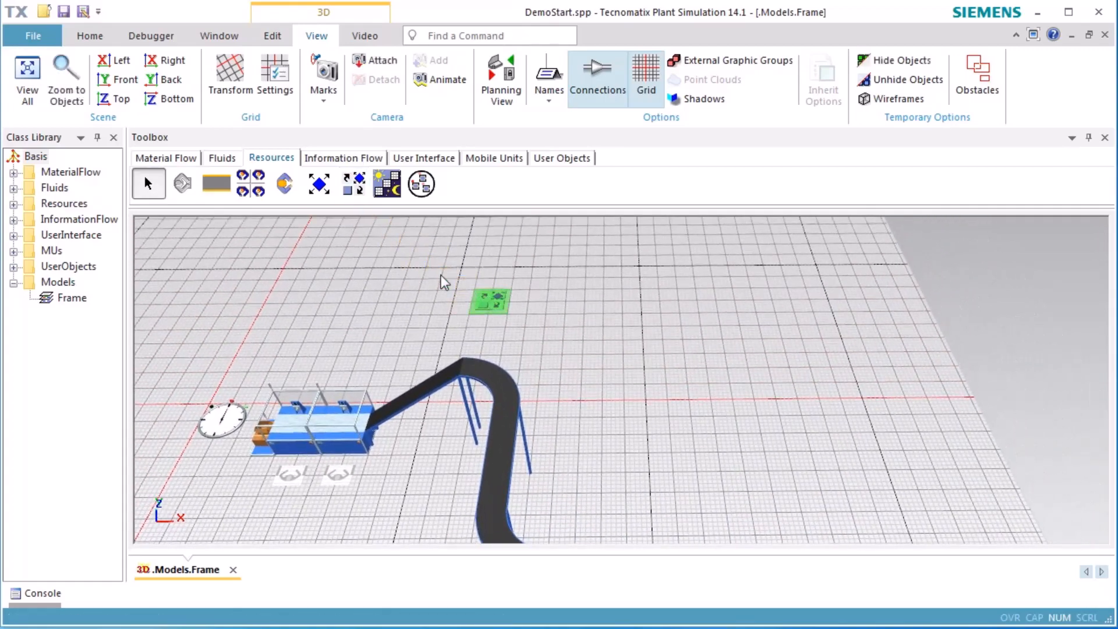
click(250, 184)
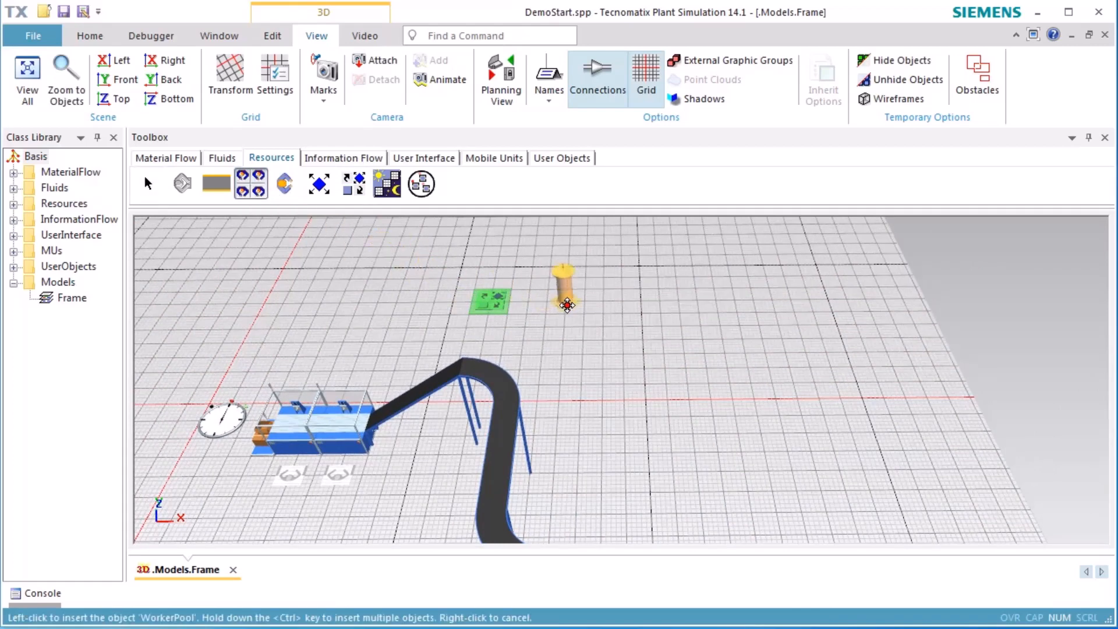
click(565, 307)
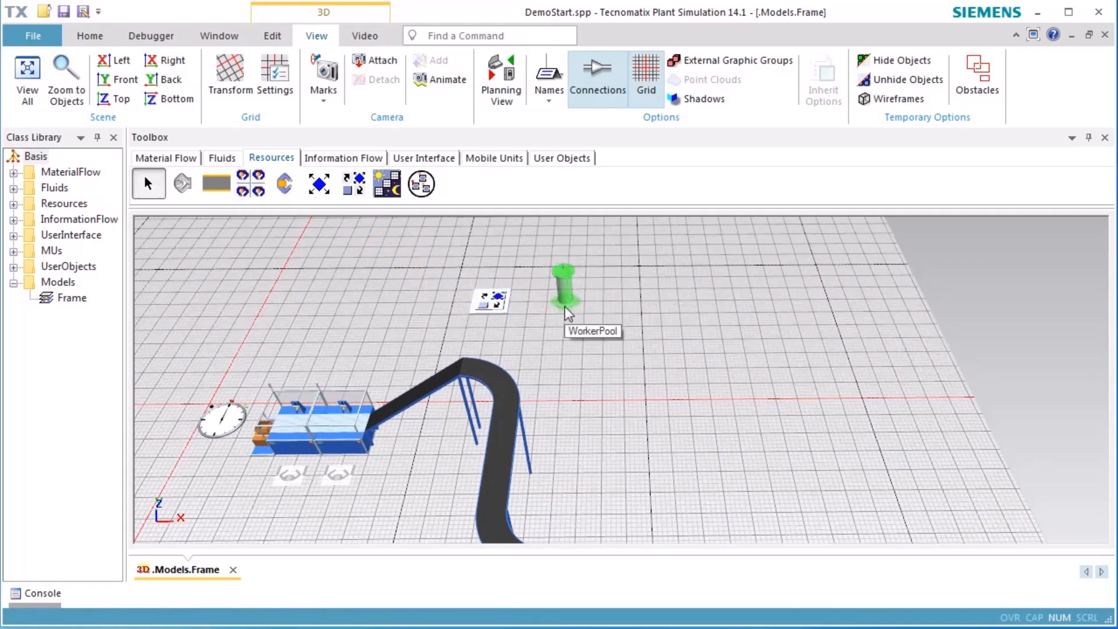
Activate the processing importer for Station and Station1
double_click(287, 438)
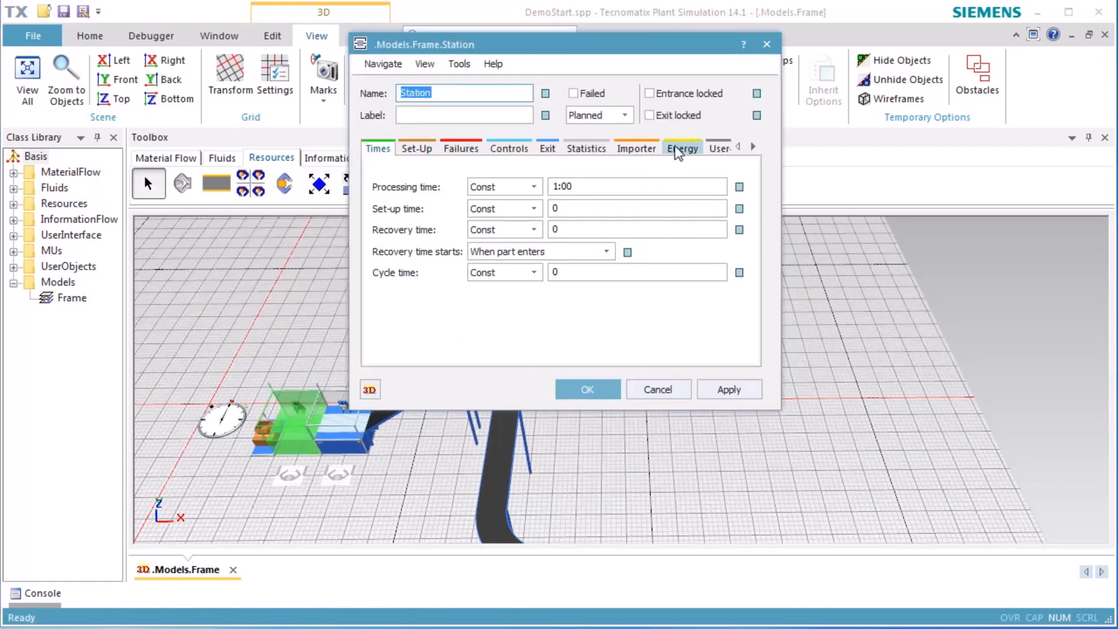
click(626, 149)
click(408, 207)
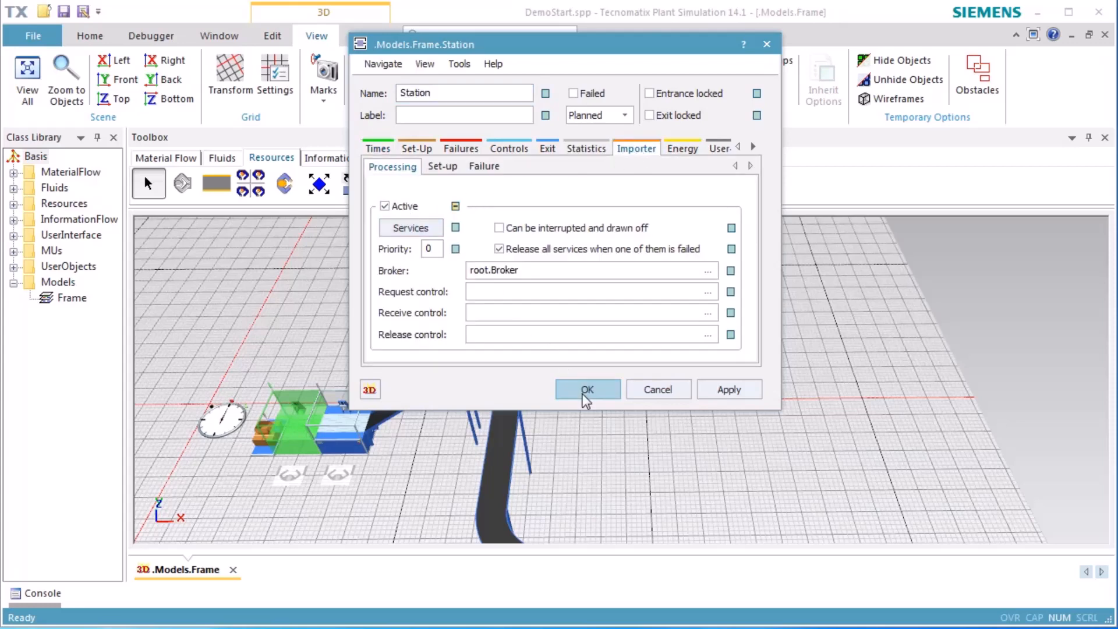
click(582, 390)
double_click(355, 427)
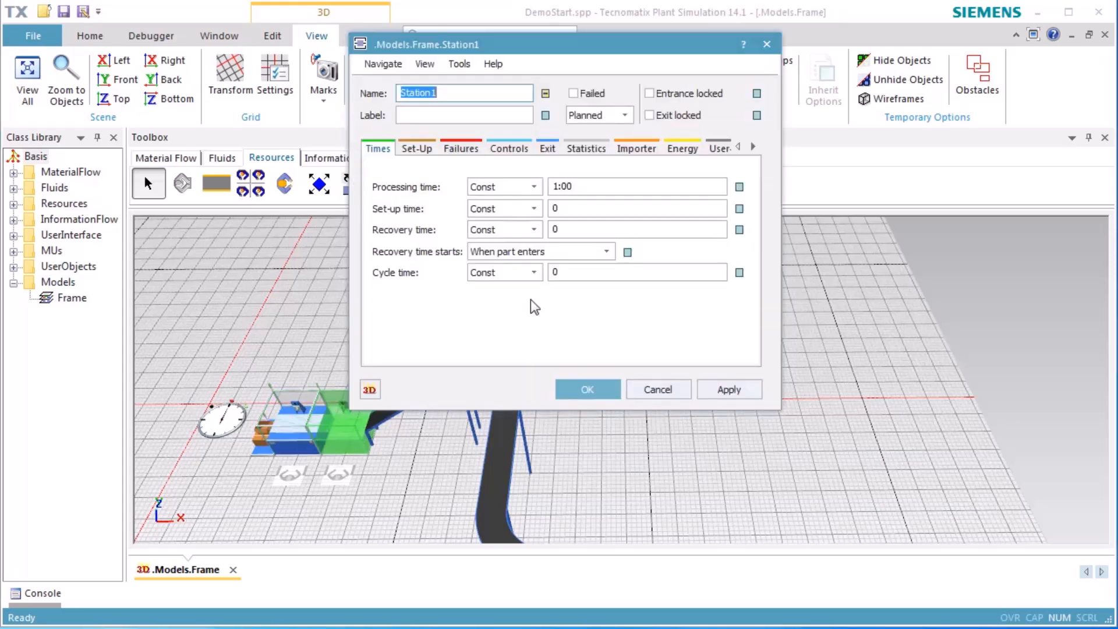
click(637, 152)
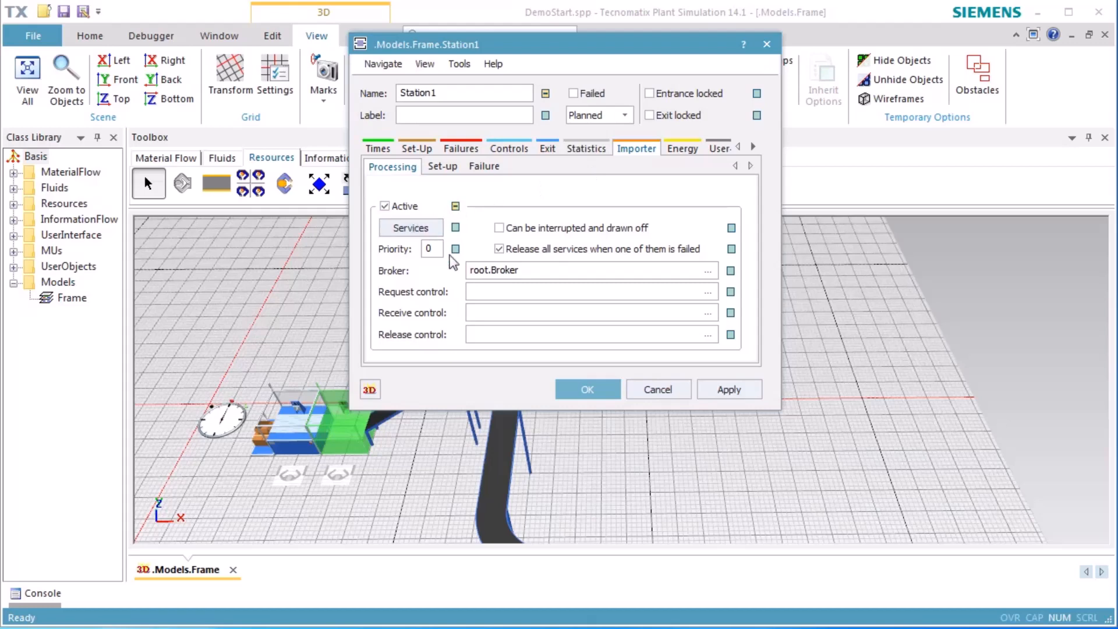
click(572, 391)
Activate the processing importer for Station3 and Station4
right_drag(630, 443, 518, 314)
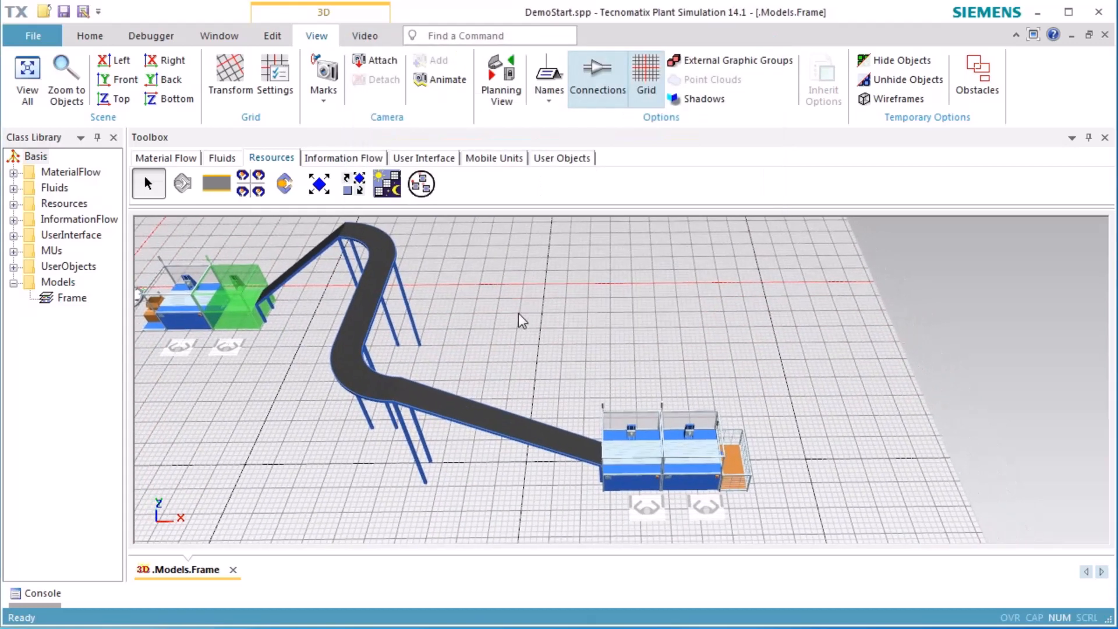
double_click(635, 450)
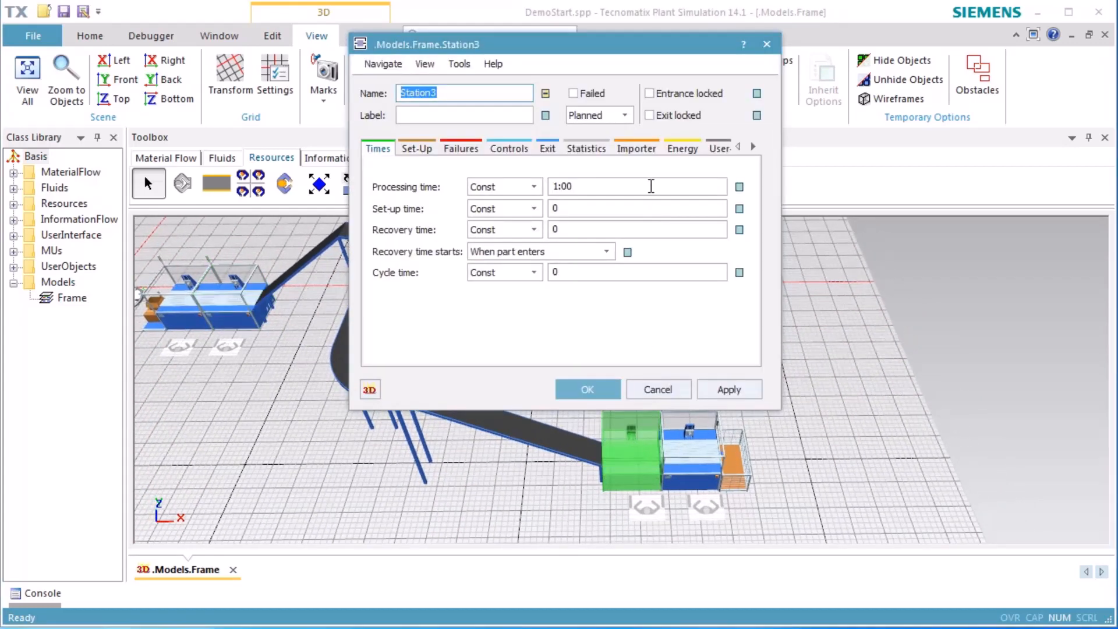
click(638, 149)
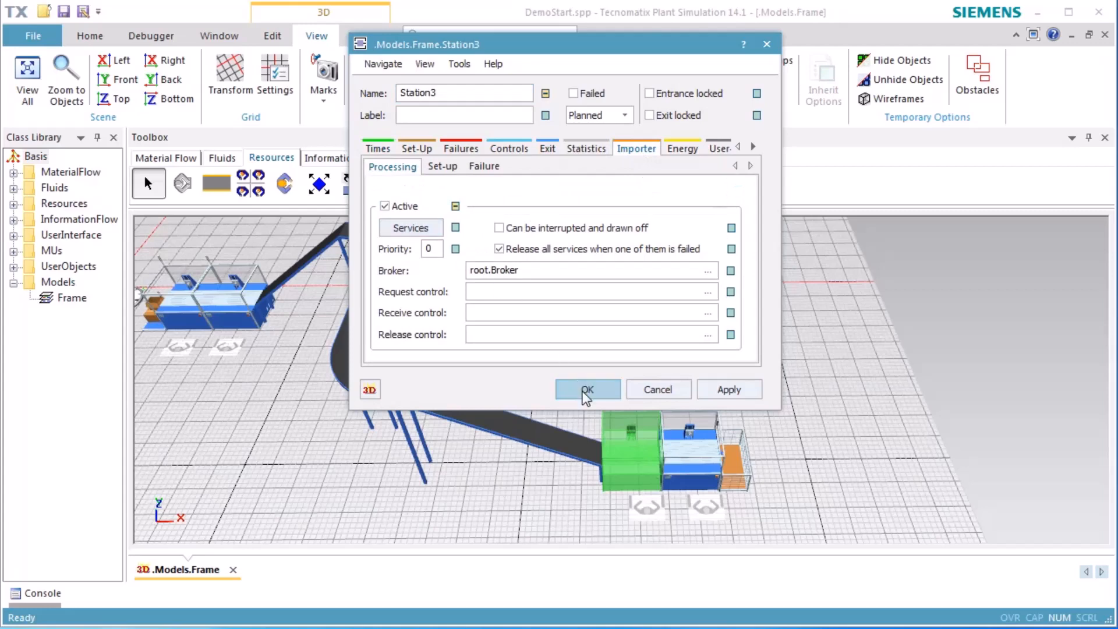
click(586, 389)
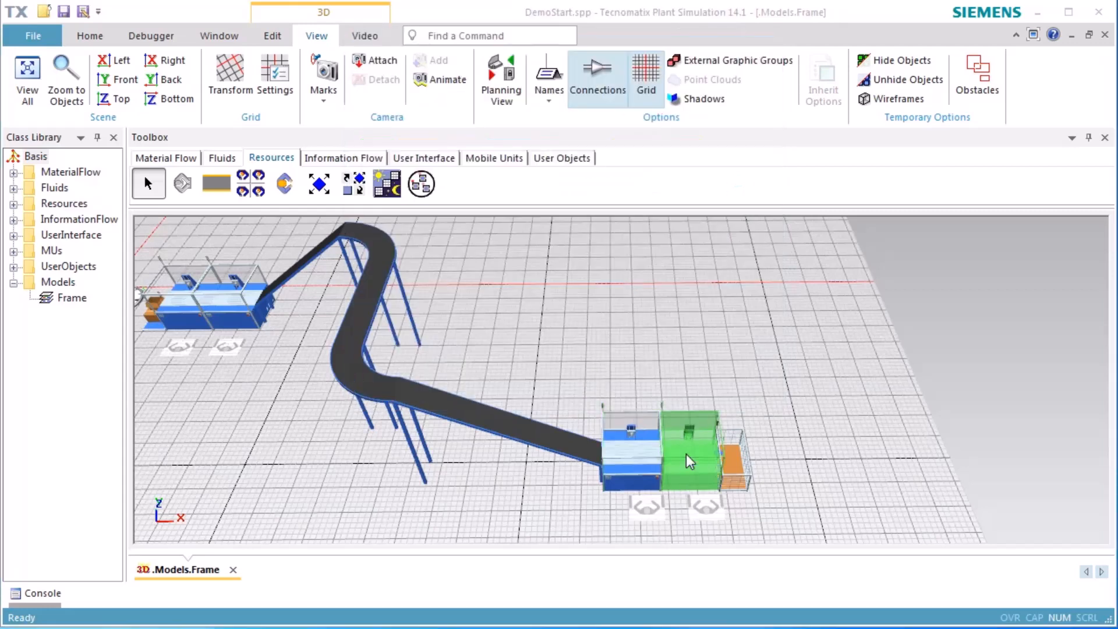
double_click(686, 453)
click(636, 150)
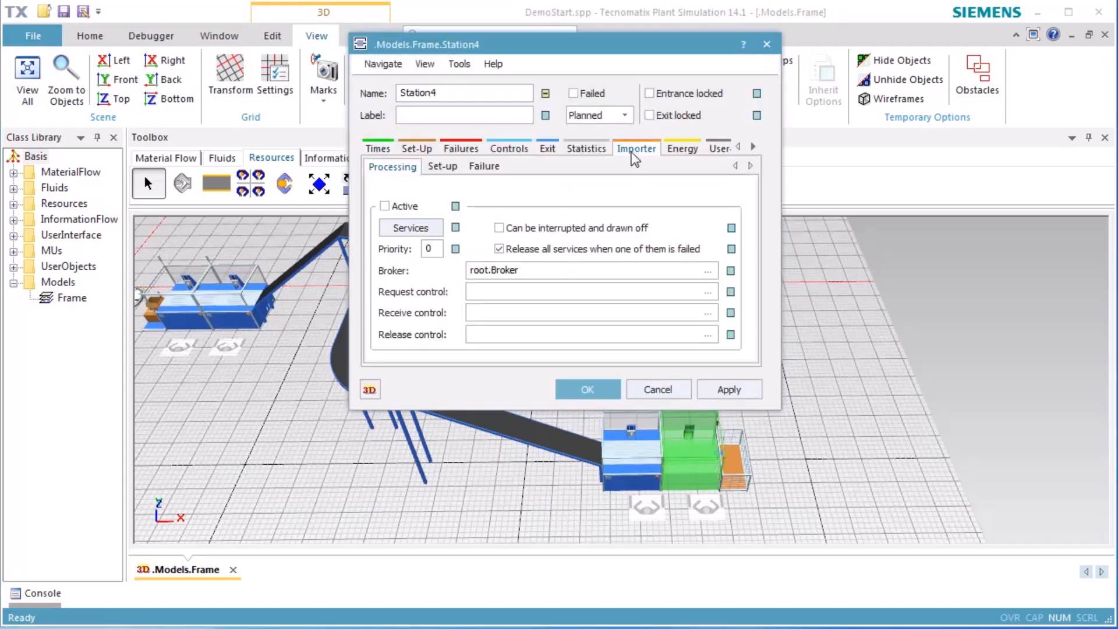
click(588, 389)
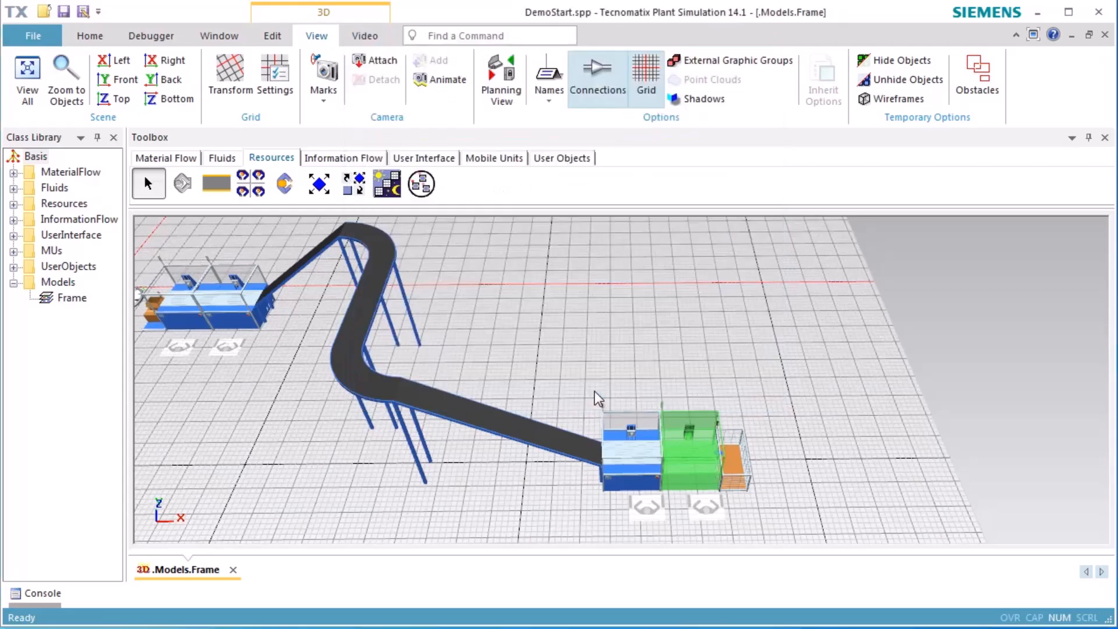
Reset the simulation and start it
click(630, 335)
right_click(647, 318)
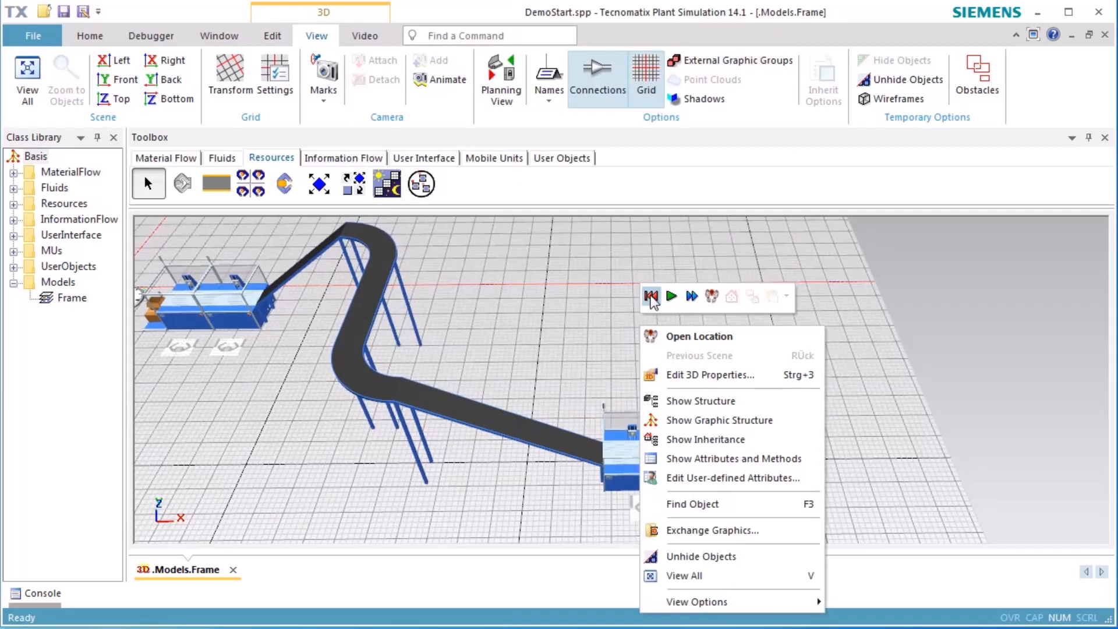
click(651, 296)
click(671, 296)
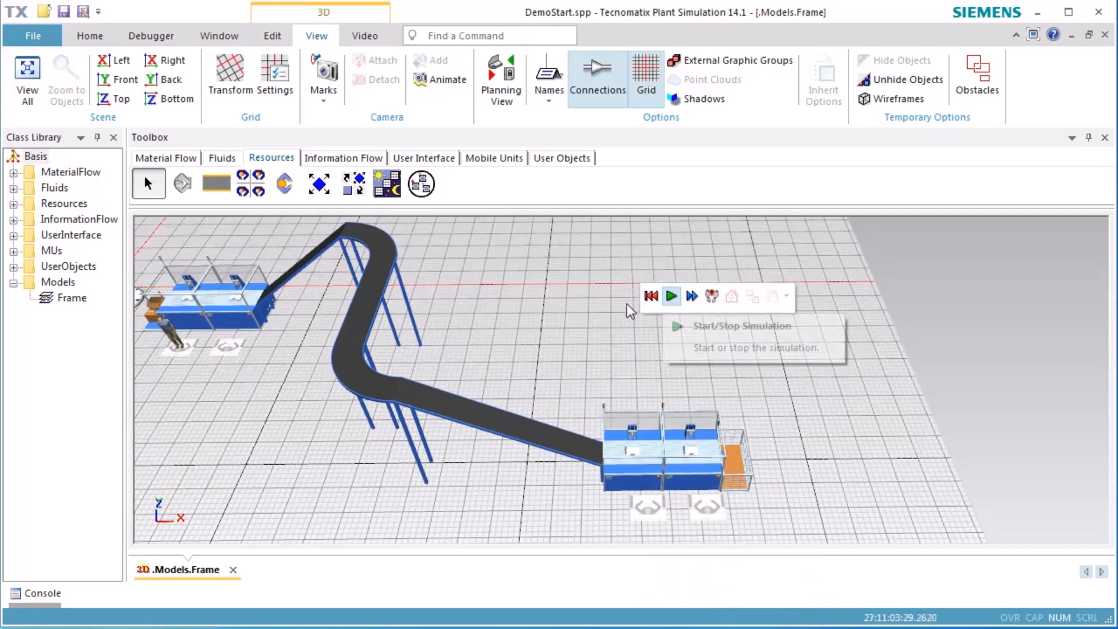
Set the EventController to run the simulation in real time at factor 10
drag(202, 407, 380, 427)
double_click(277, 323)
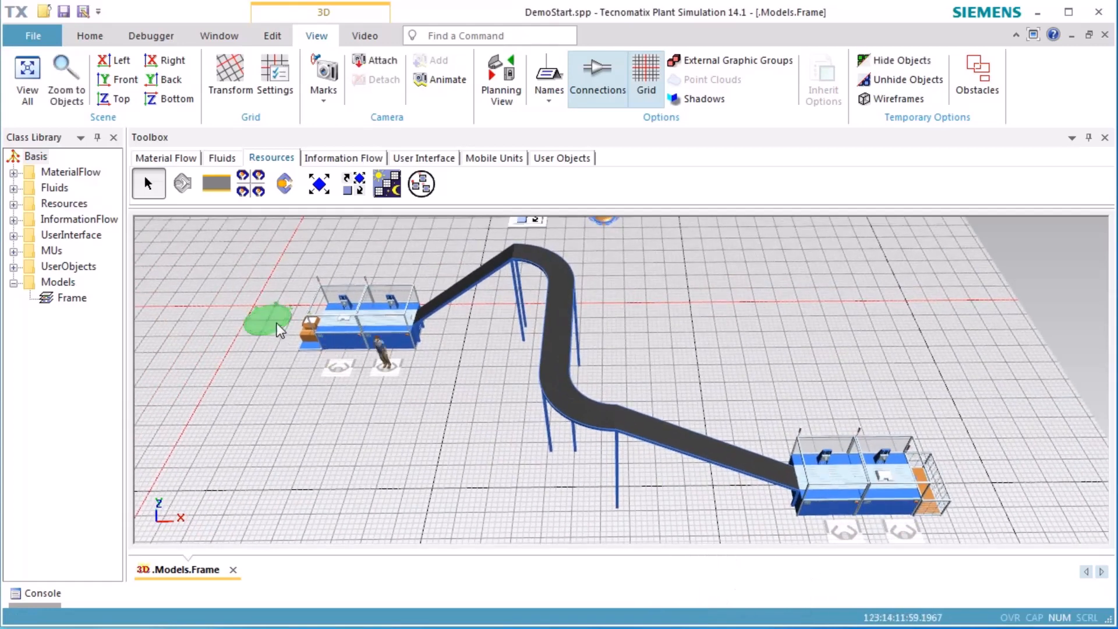
click(484, 391)
click(609, 440)
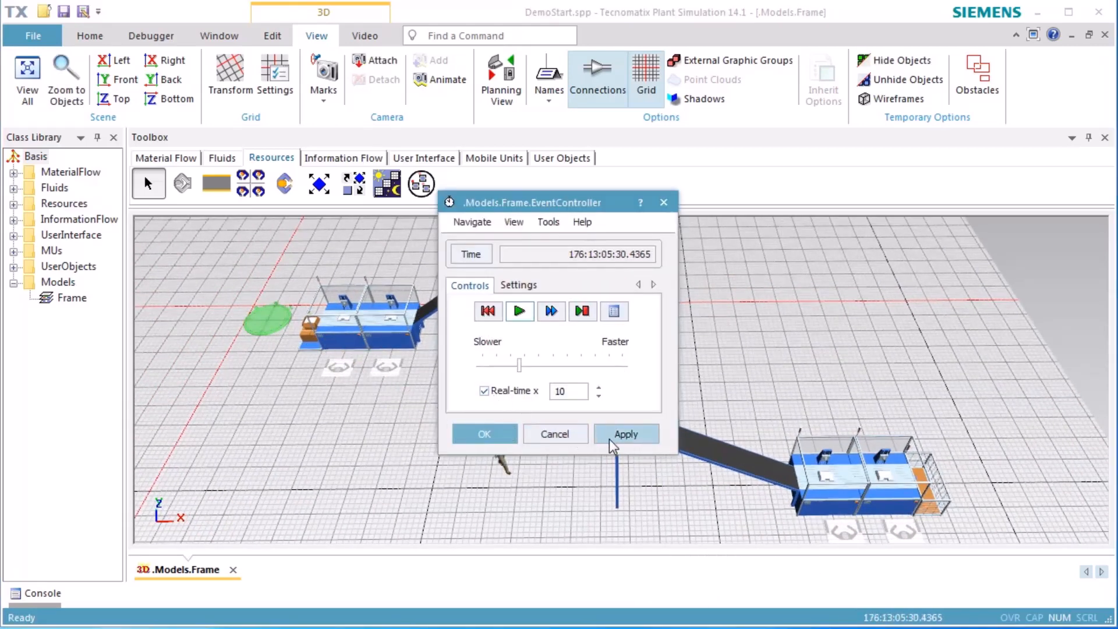
click(502, 441)
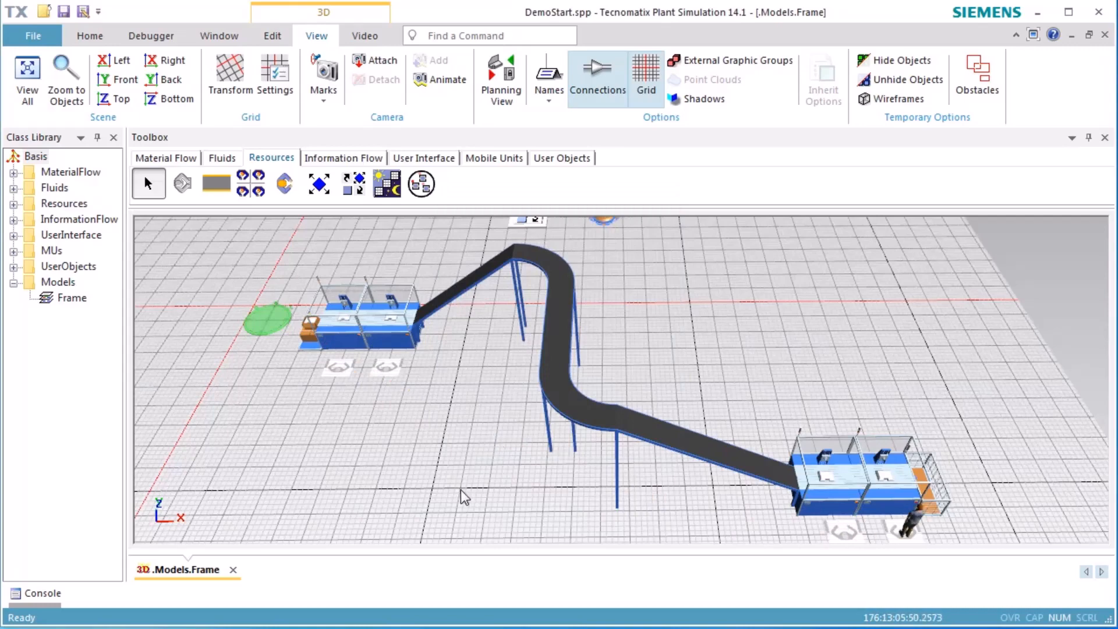
Reset the simulation and switch the 3D scene to the planning view
drag(460, 490, 432, 467)
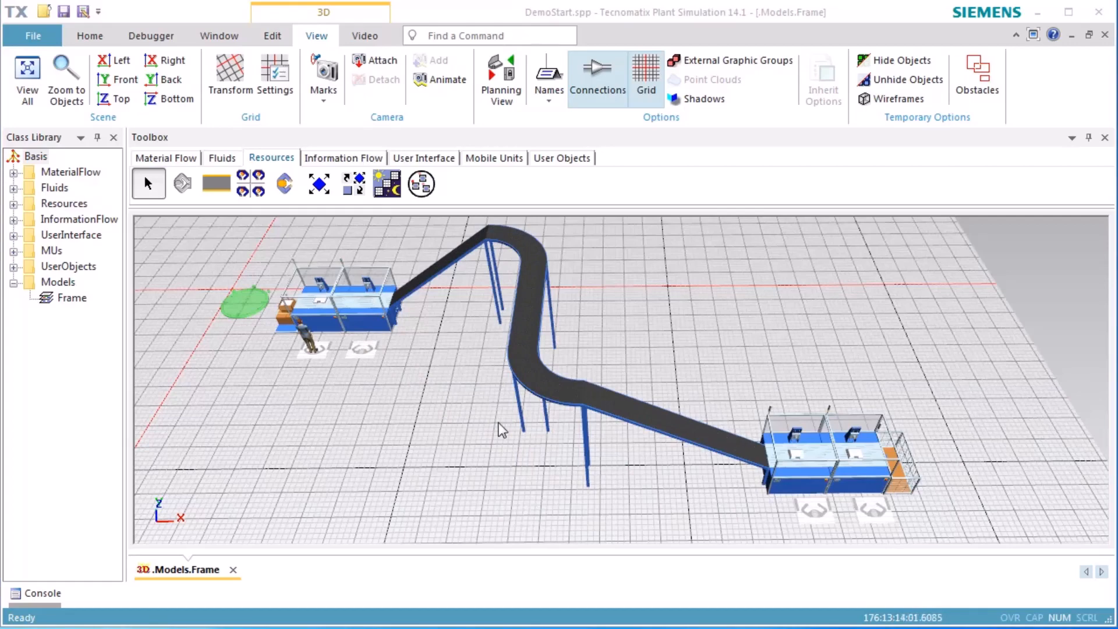
right_click(707, 299)
click(721, 271)
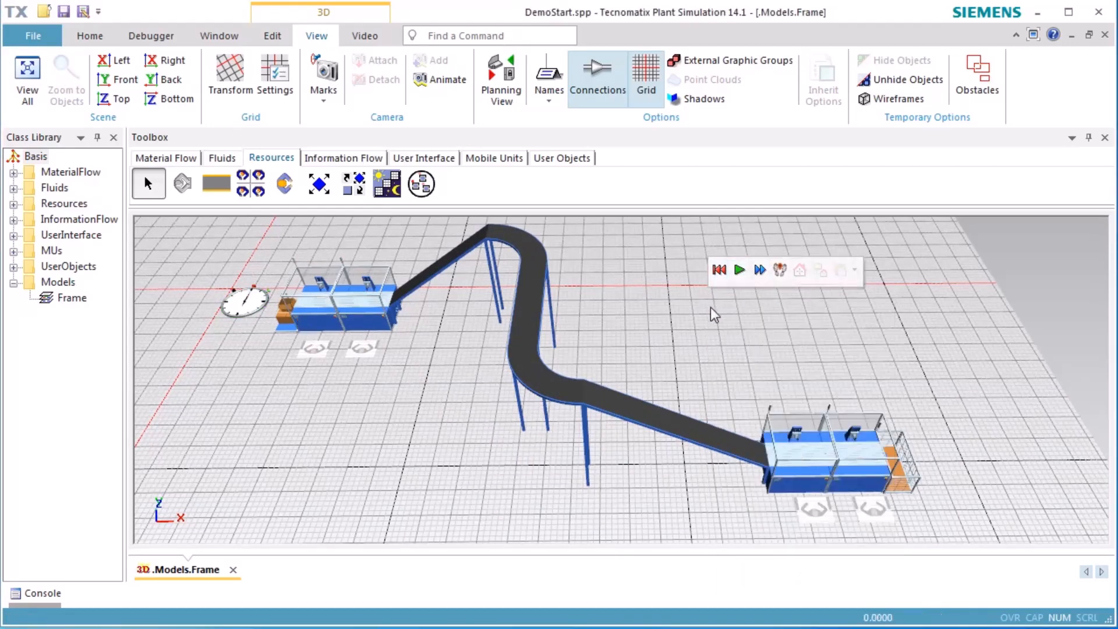
drag(696, 326, 695, 368)
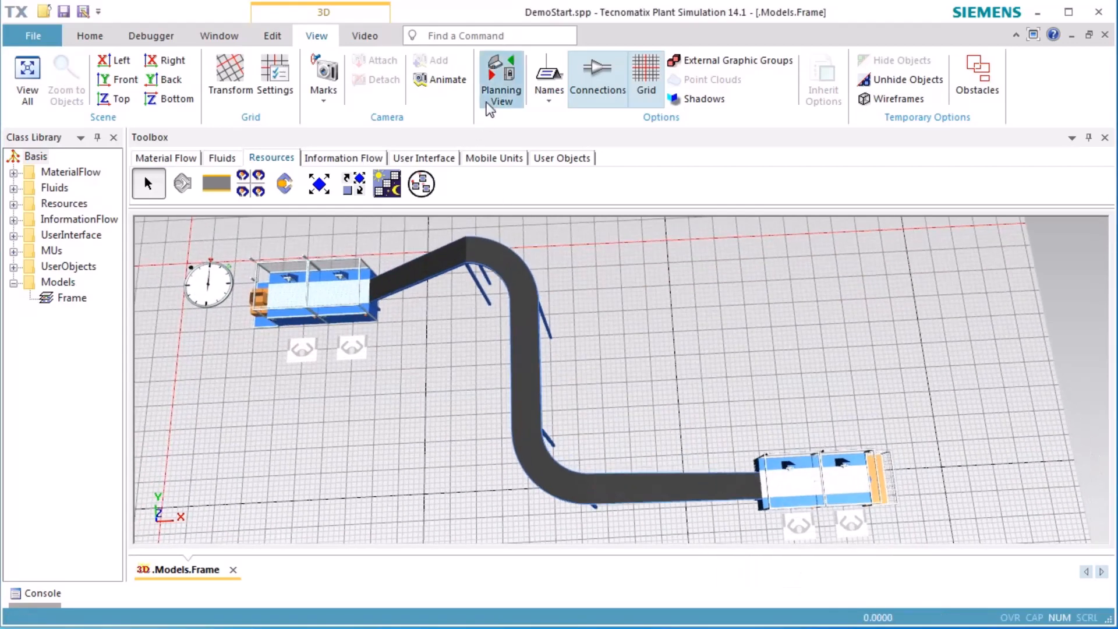
click(501, 81)
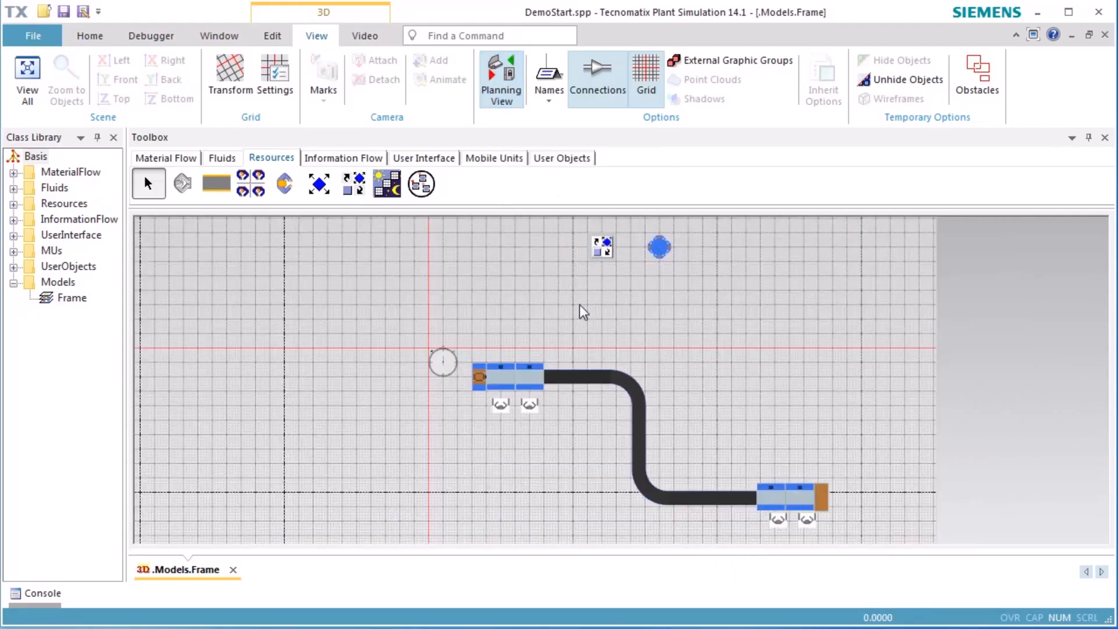
Insert two new stations: one beside the conveyor's vertical section and one farther up, above the existing line's end stations
click(184, 159)
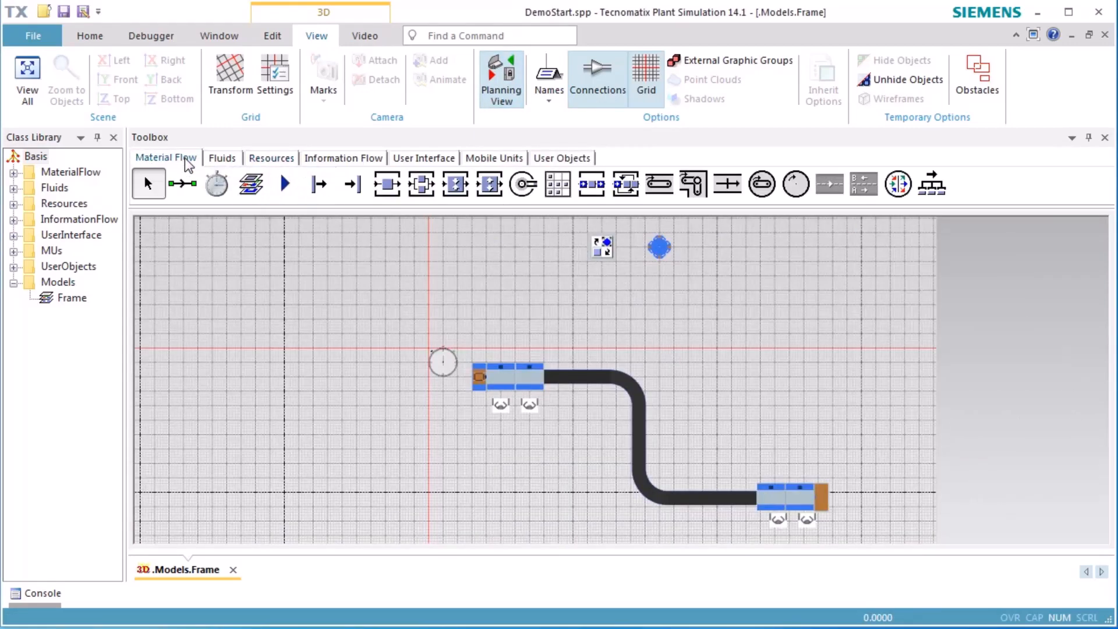
click(386, 185)
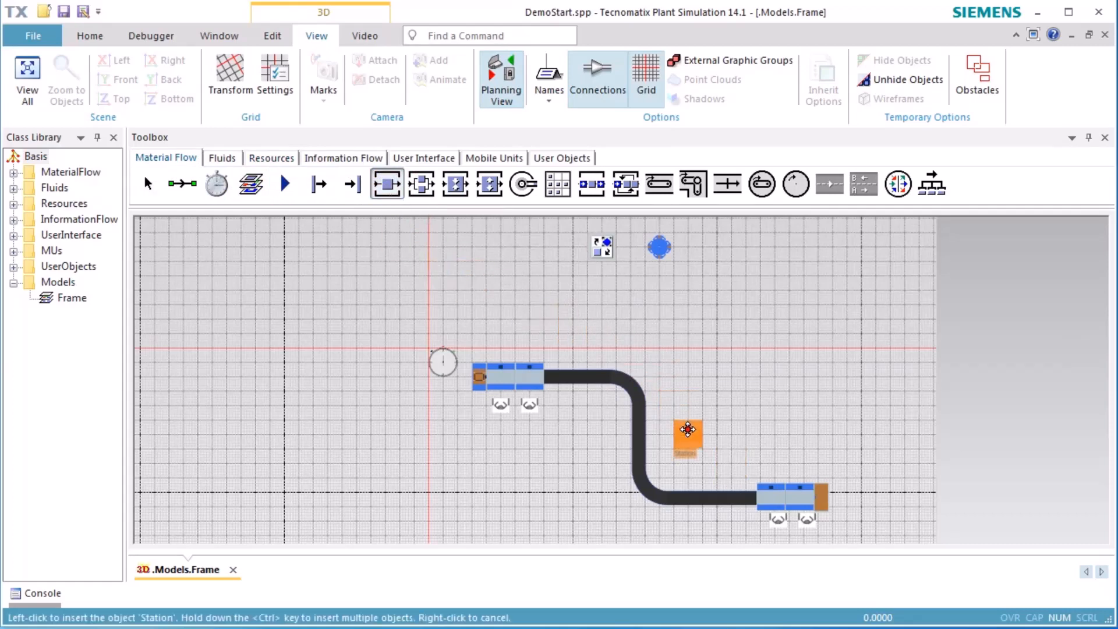
ctrl+click(689, 429)
ctrl+click(807, 351)
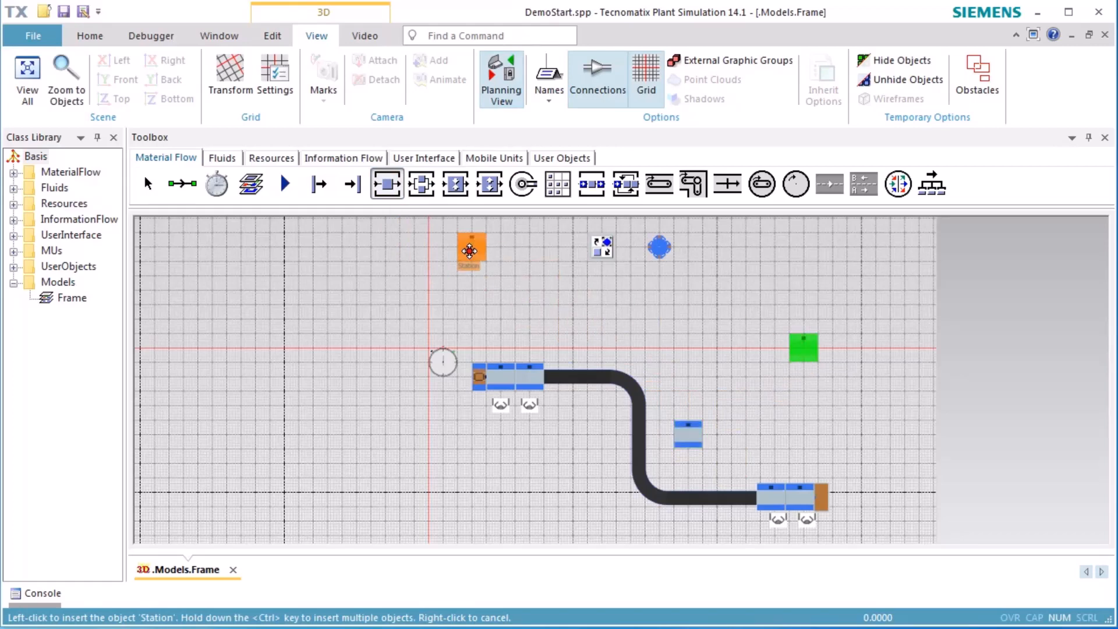
Insert a source above the conveyor's straight start section and a drain directly right of the upper new station
click(320, 185)
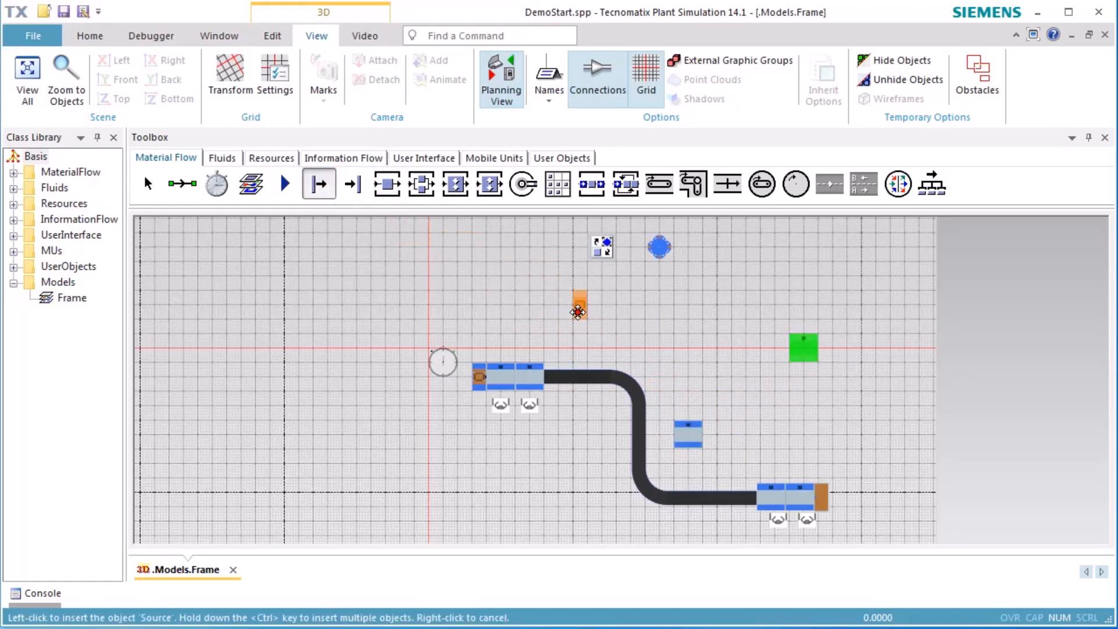
click(587, 316)
click(351, 185)
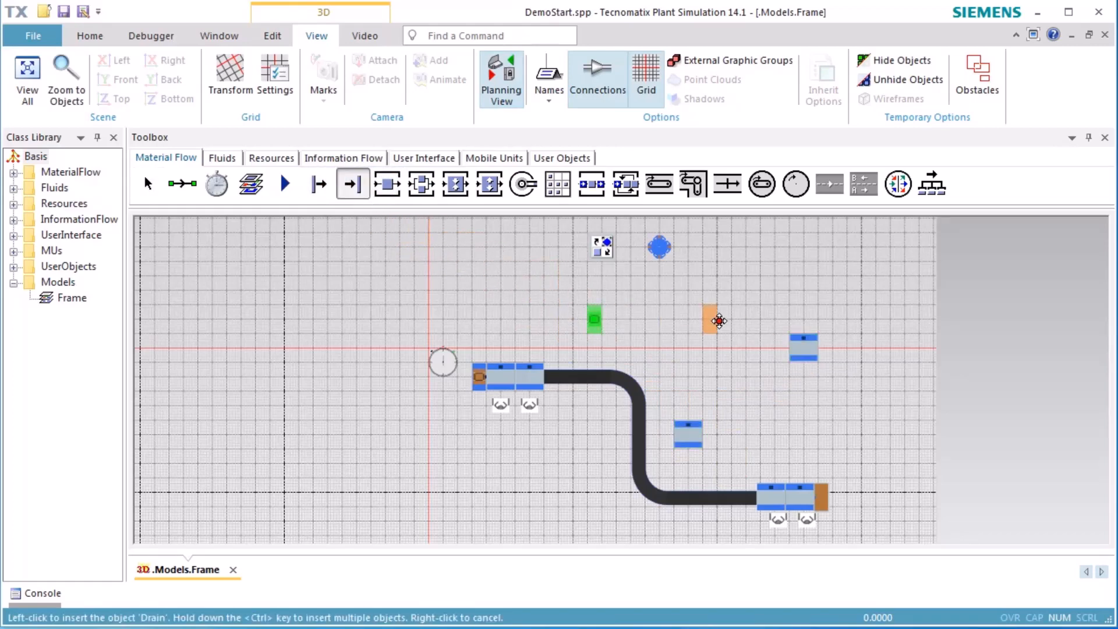
click(831, 348)
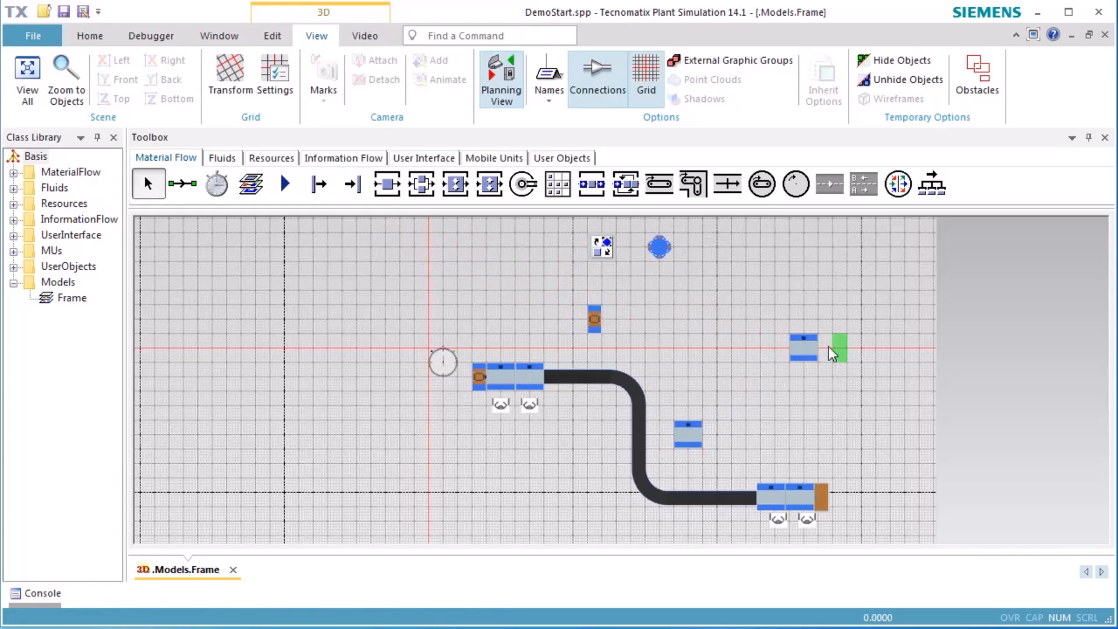
Connect the new source to the lower new station, on to the upper station, and finally to the new drain
click(185, 190)
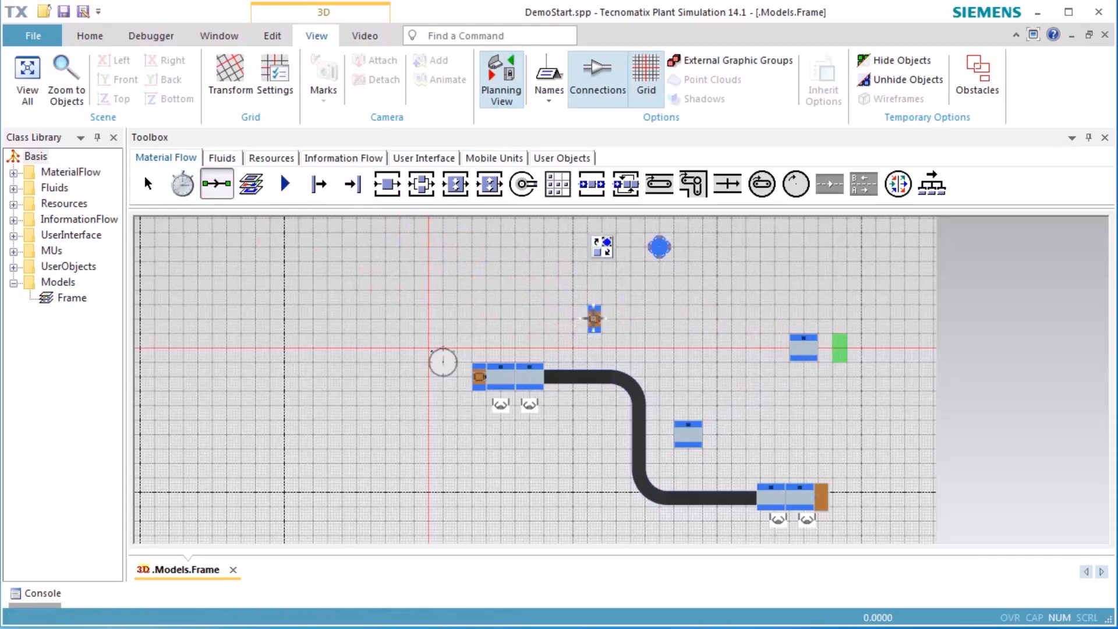
click(594, 319)
click(696, 433)
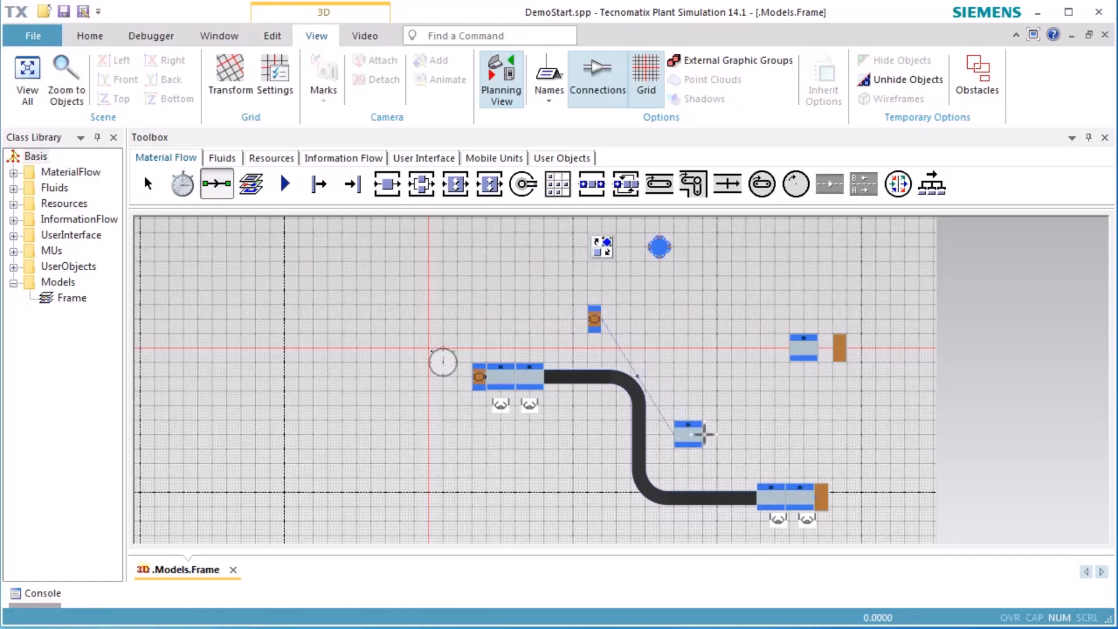
click(807, 350)
click(838, 349)
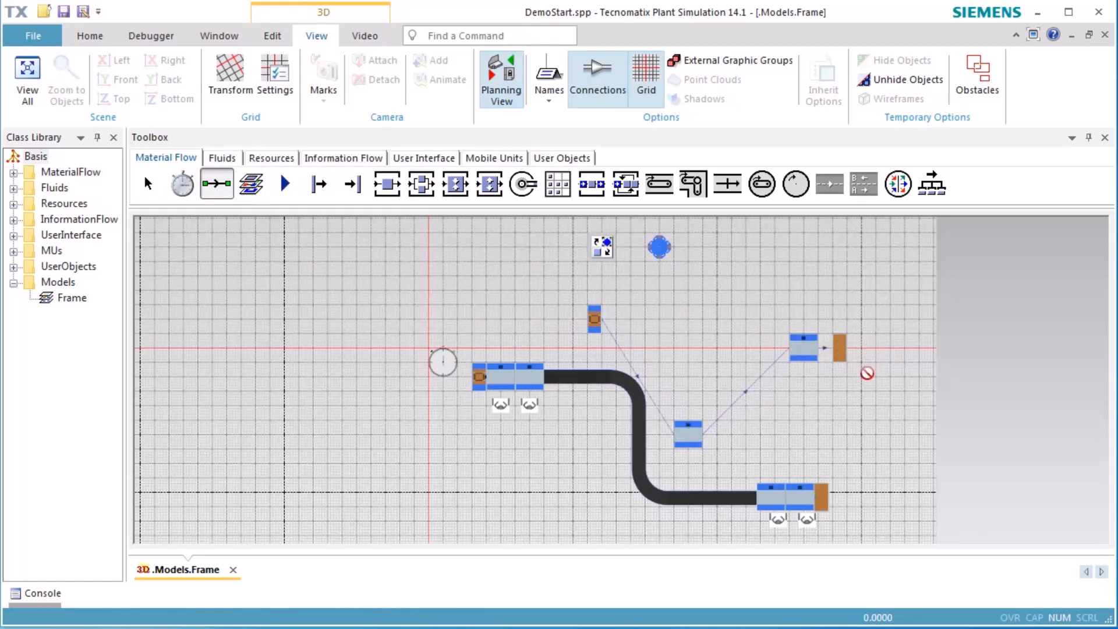
key(Escape)
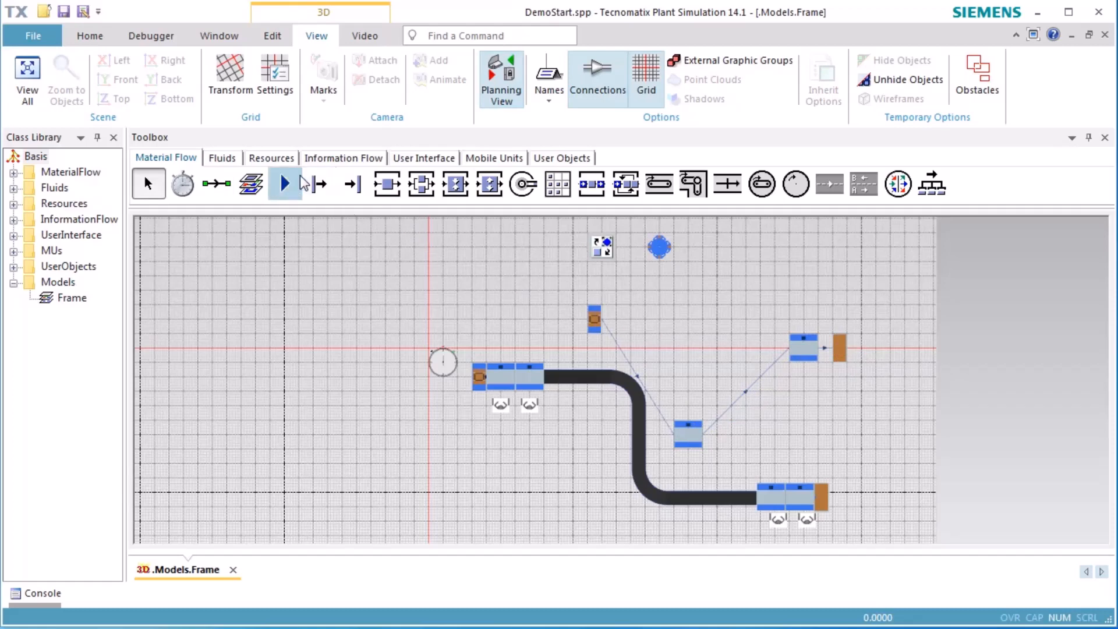
Insert a workplace directly below each of the two new stations
click(272, 158)
click(181, 184)
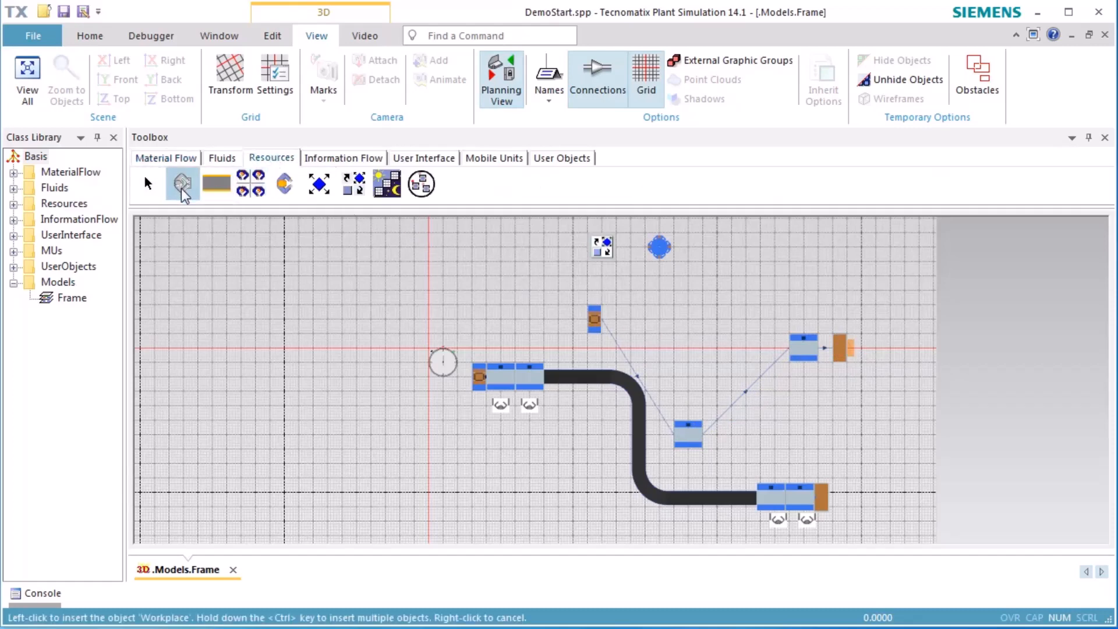
click(686, 470)
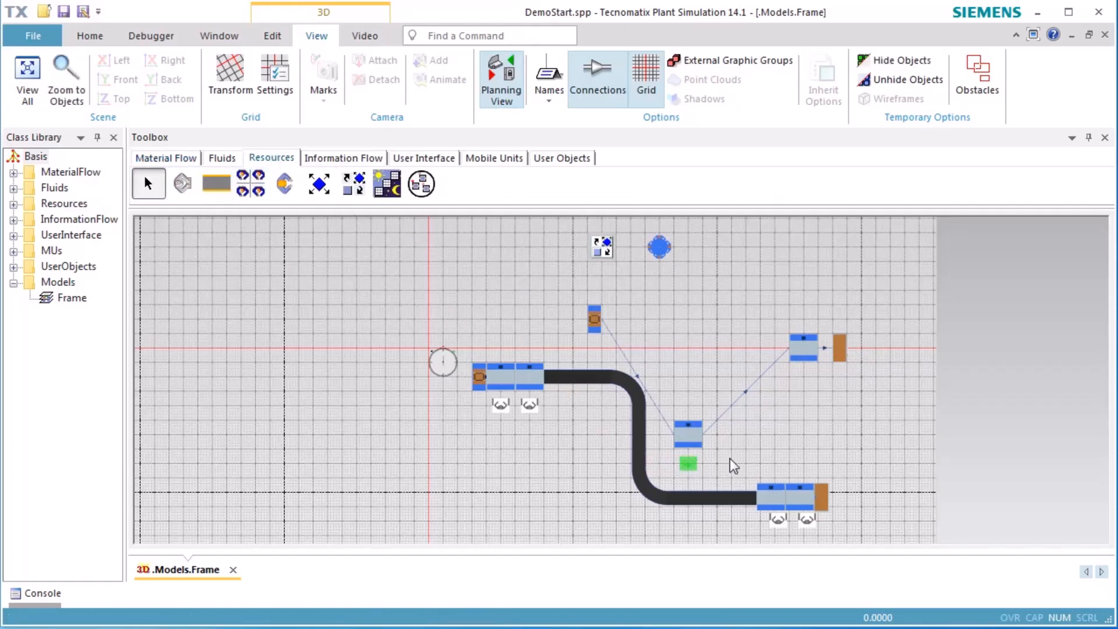
click(181, 184)
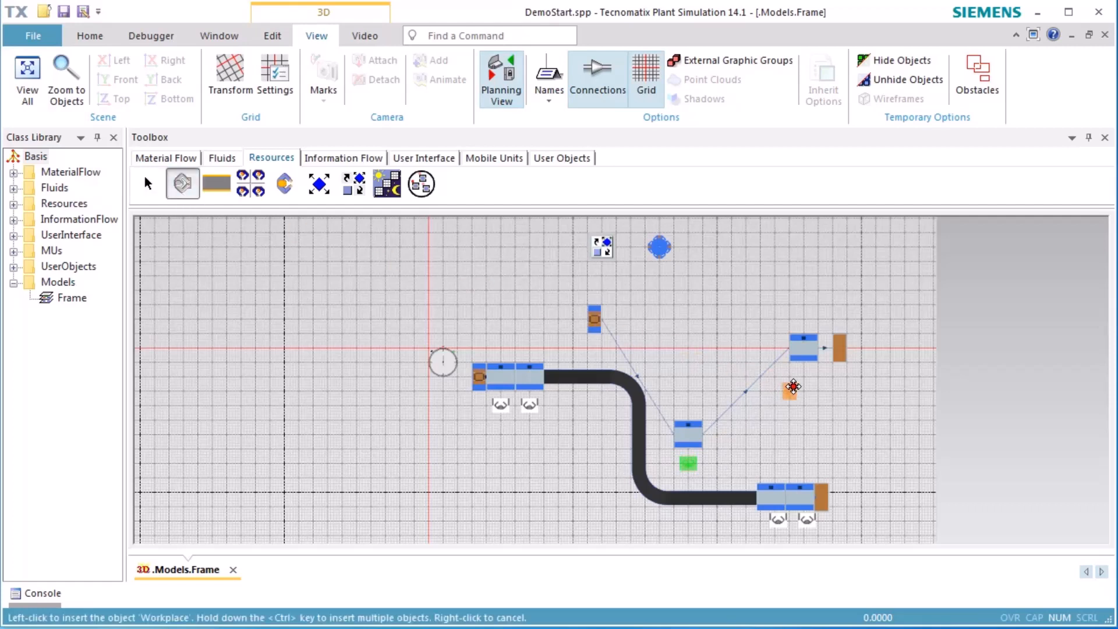
click(803, 379)
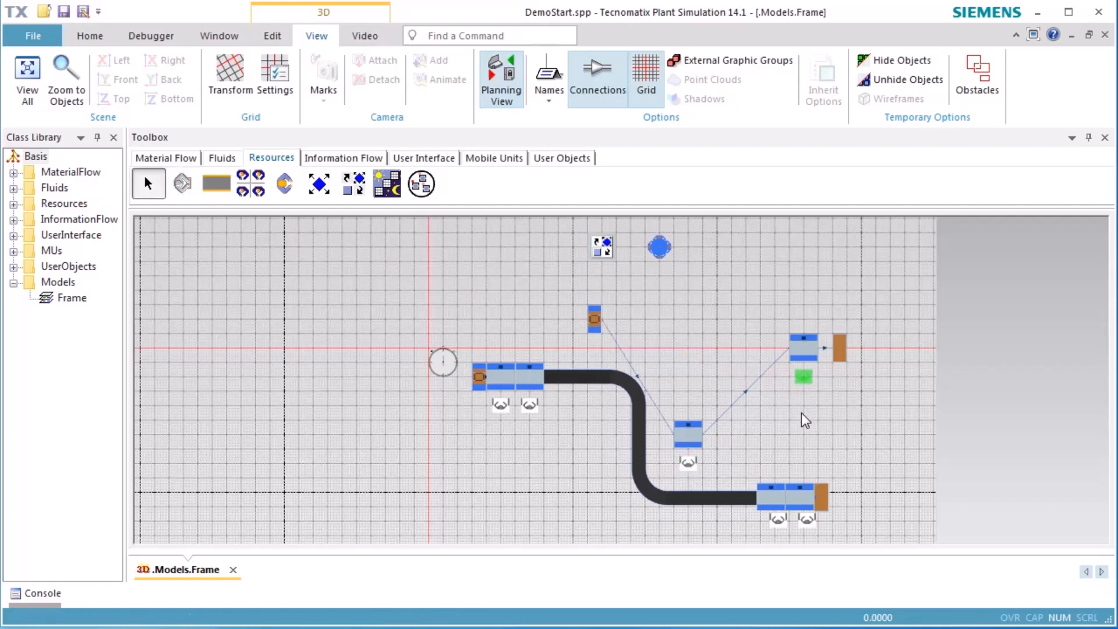
Activate the processing importer for Station2 and Station5
double_click(686, 434)
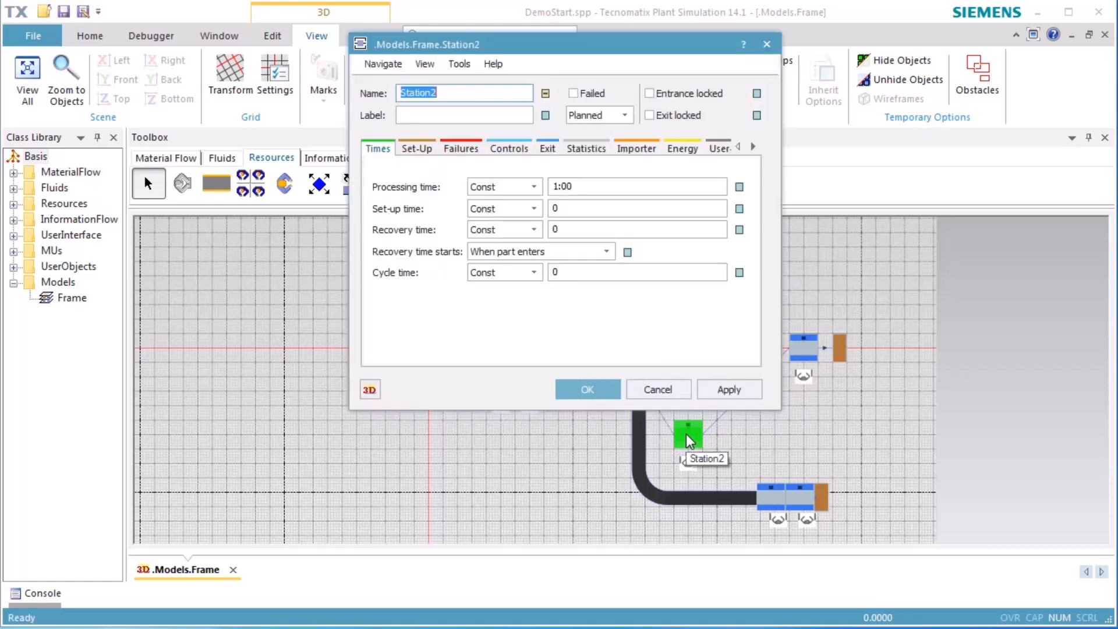
click(634, 151)
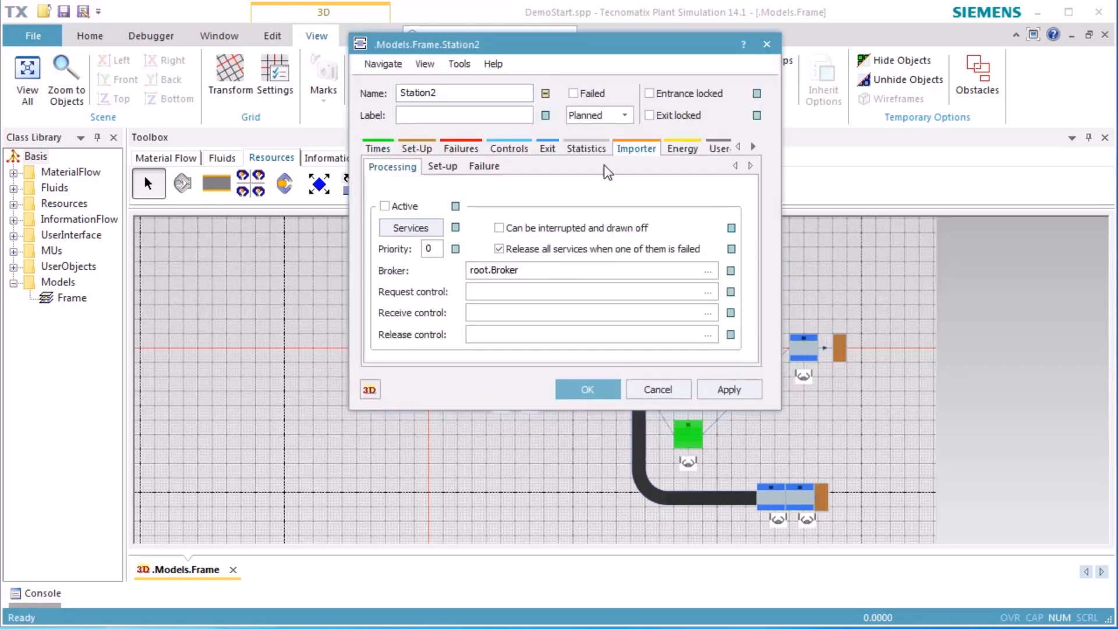
click(407, 209)
click(599, 388)
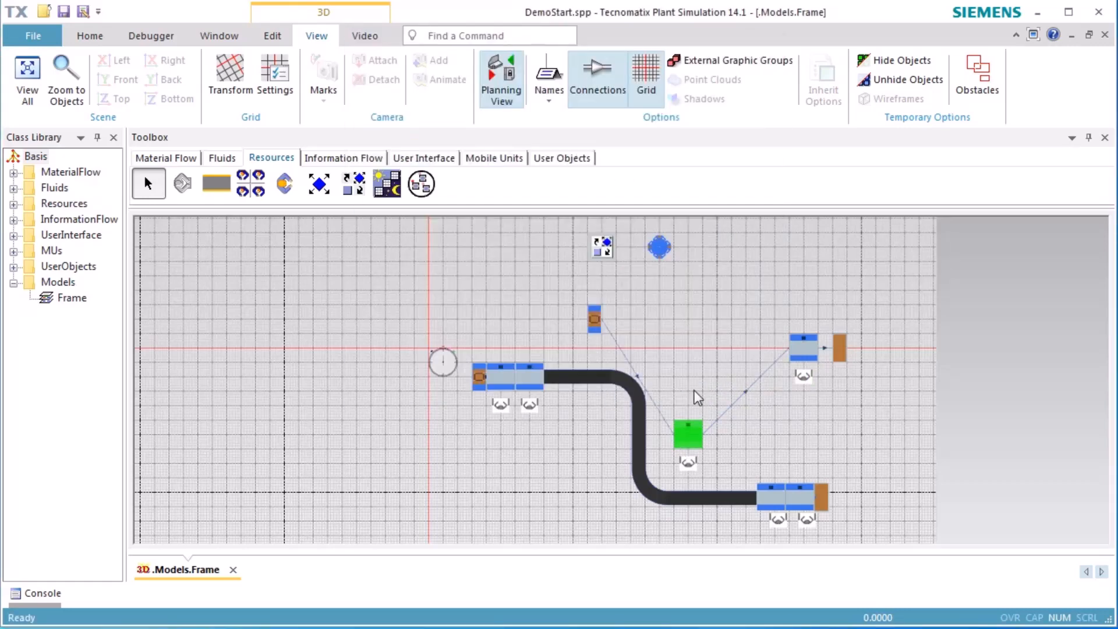
double_click(796, 351)
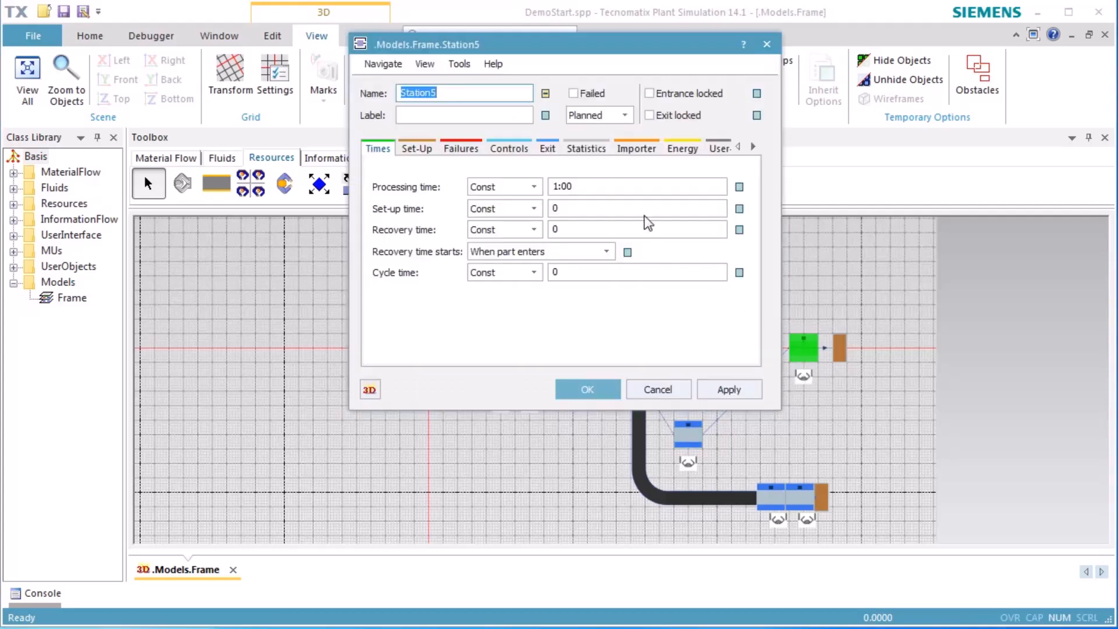
click(636, 149)
click(401, 207)
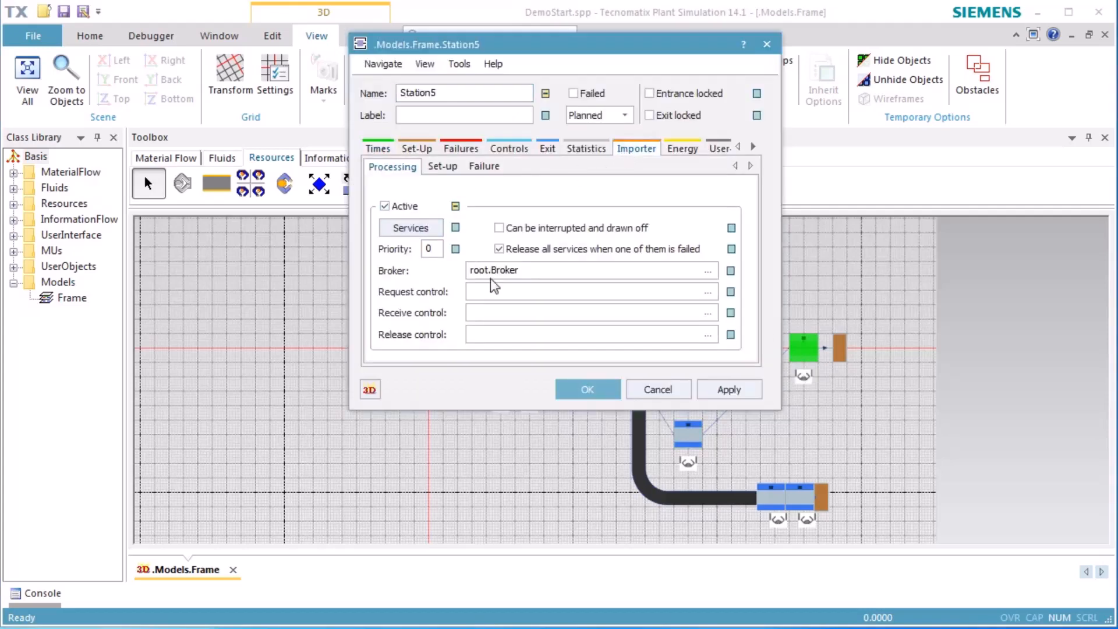
click(588, 389)
Reset the simulation and start it with the added line
click(367, 348)
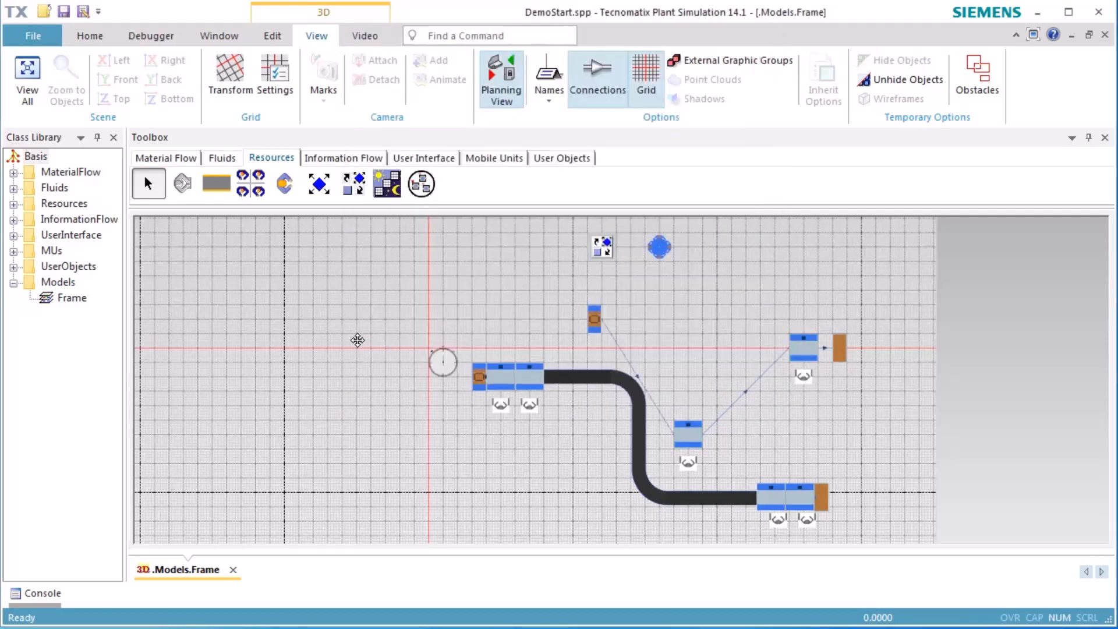
right_click(358, 340)
click(368, 309)
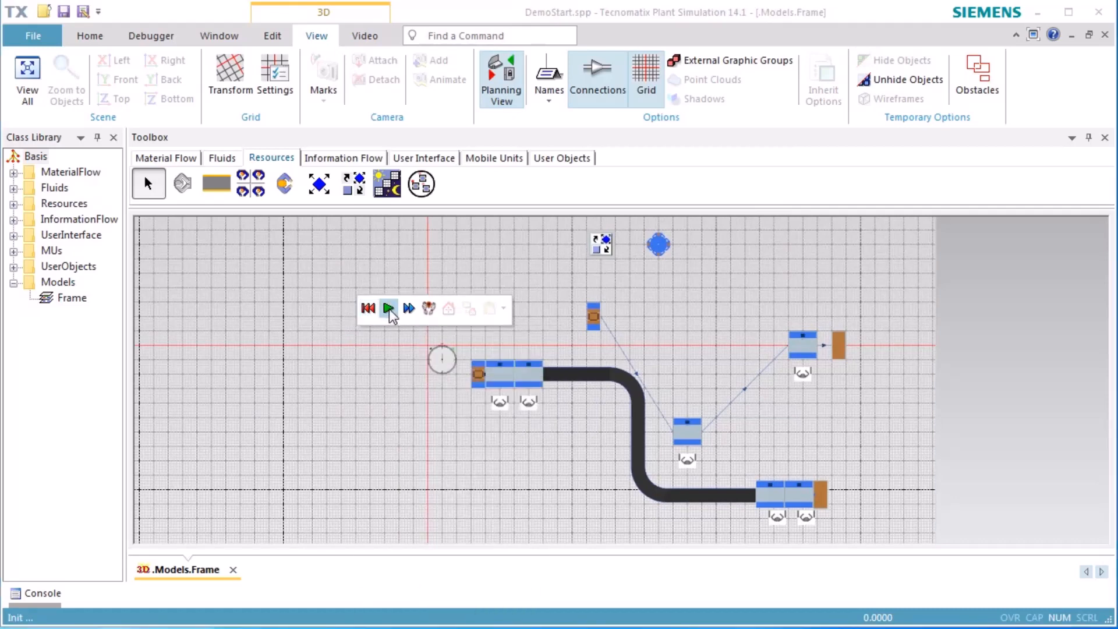
click(389, 309)
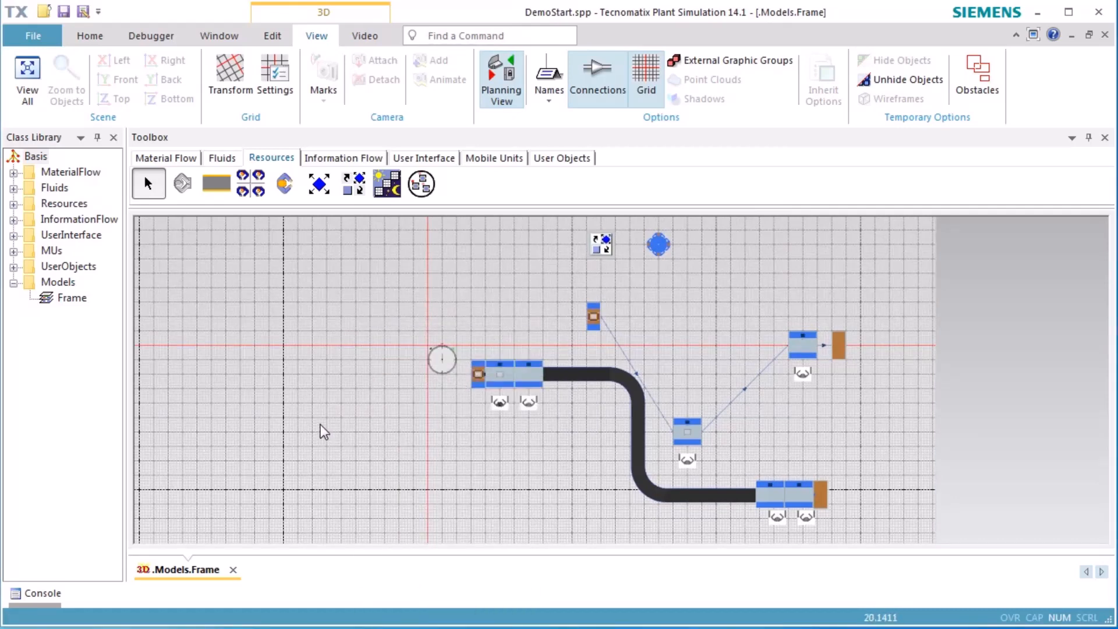
Leave the planning view and display the obstacles around the stations and the conveyor in the 3D scene
click(502, 92)
mouse_move(444, 456)
right_down()
mouse_move(461, 413)
mouse_move(431, 428)
mouse_move(424, 450)
right_up()
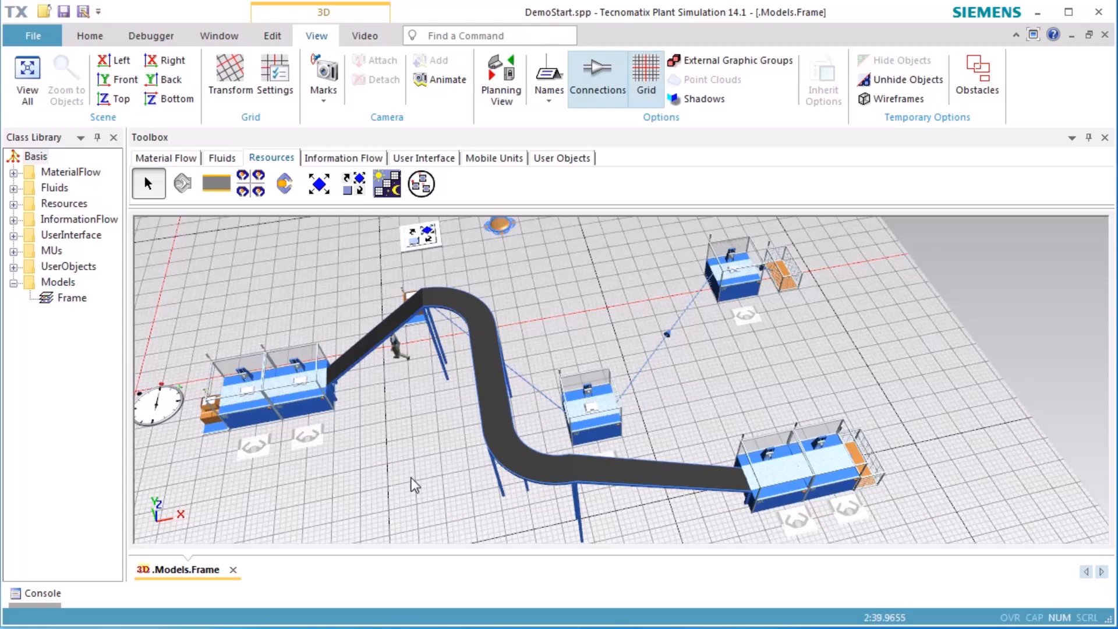
key(o)
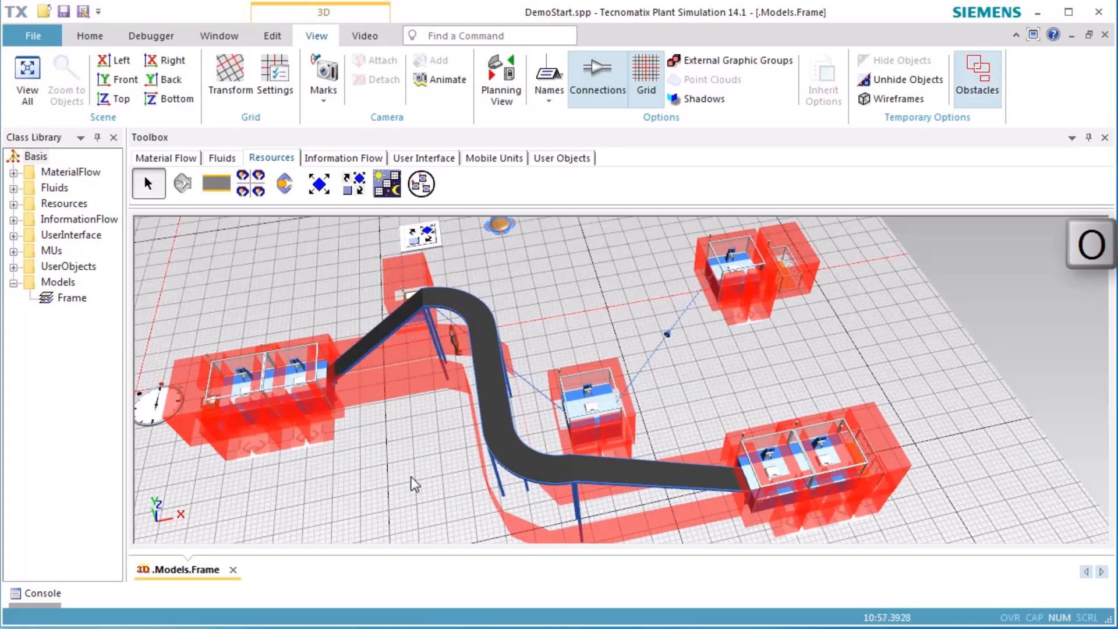
middle_drag(410, 461, 423, 488)
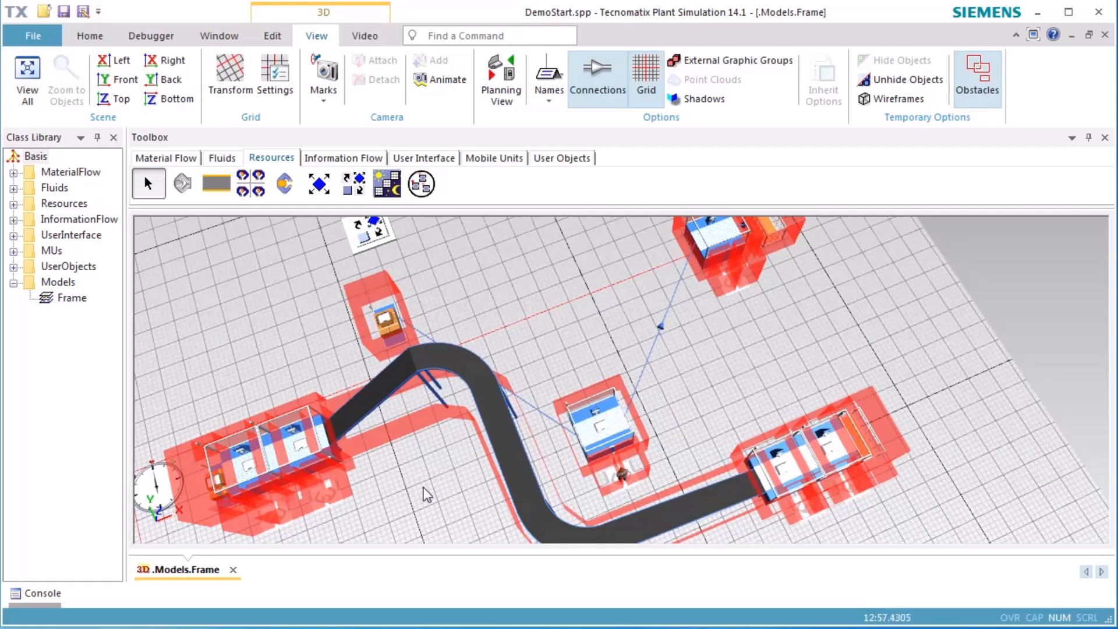
middle_drag(383, 505, 418, 488)
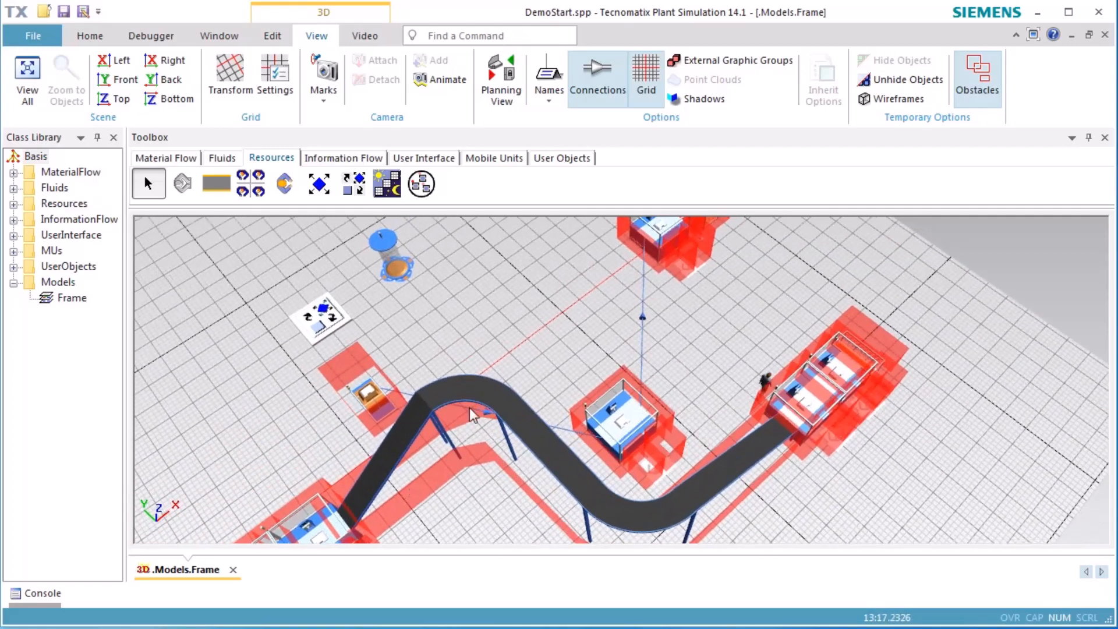
Switch to the planning view and examine the obstacle outlines around the first two stations and their workplaces
click(498, 84)
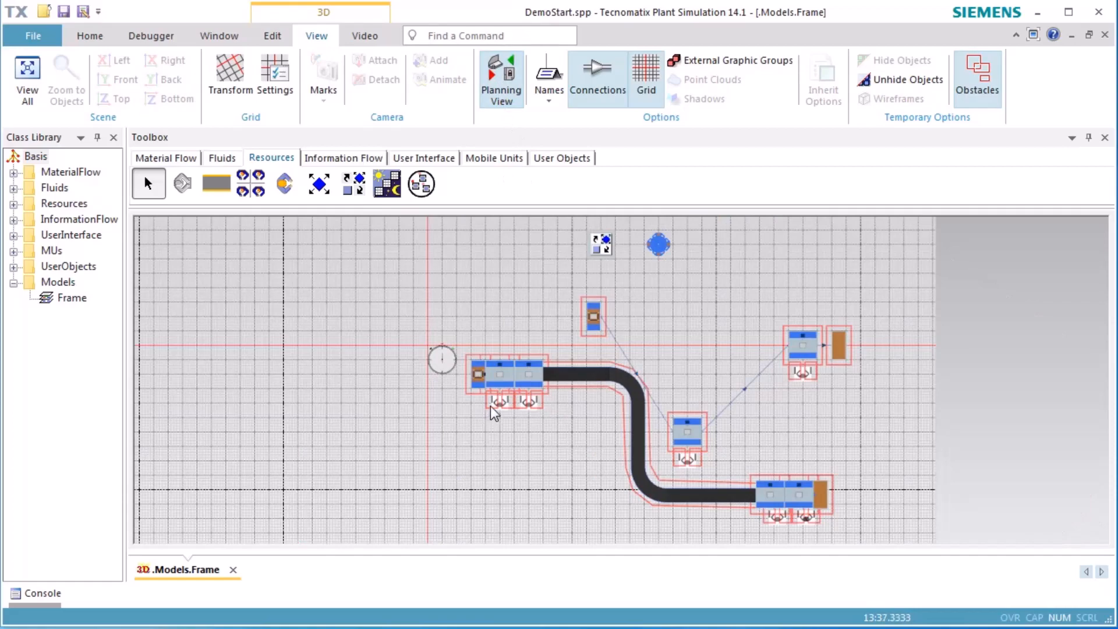
scroll(492, 403, up, 5)
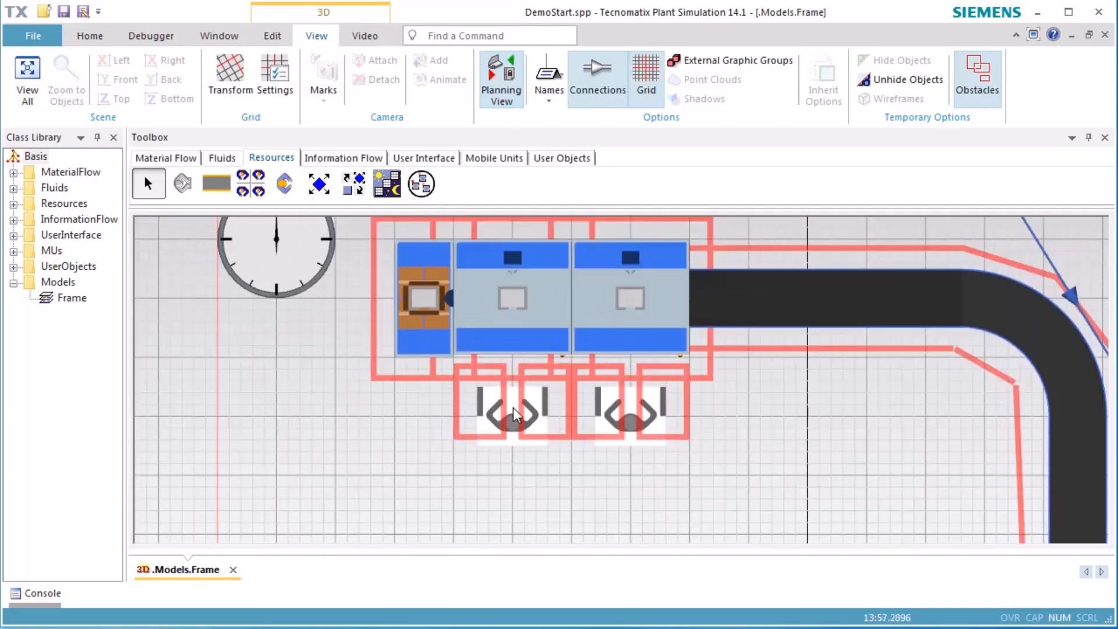
scroll(514, 407, up, 4)
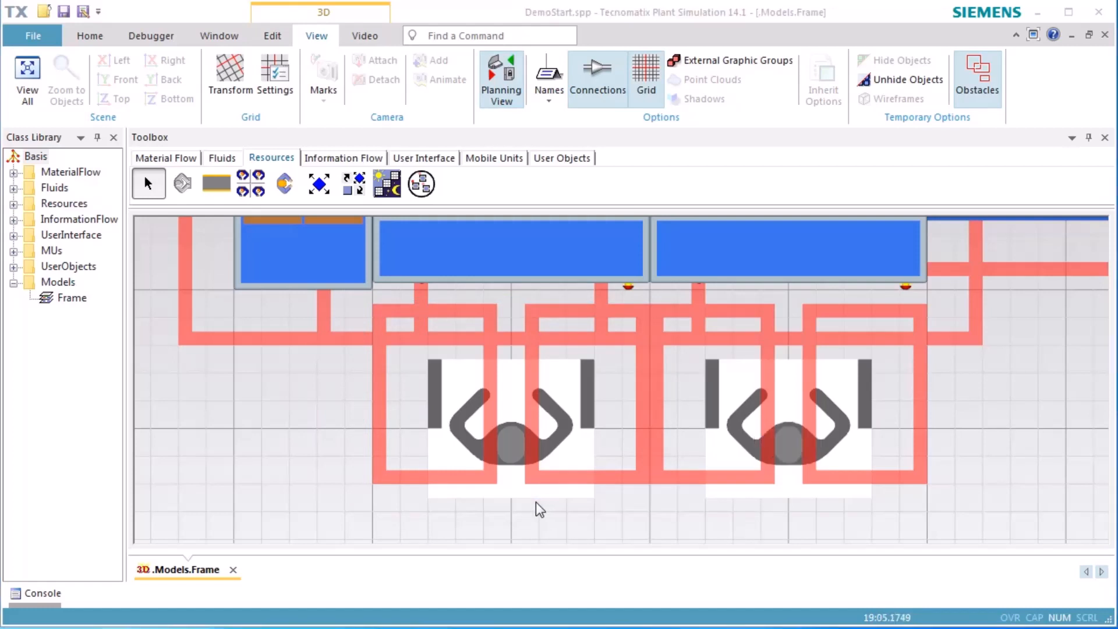
middle_drag(320, 444, 363, 451)
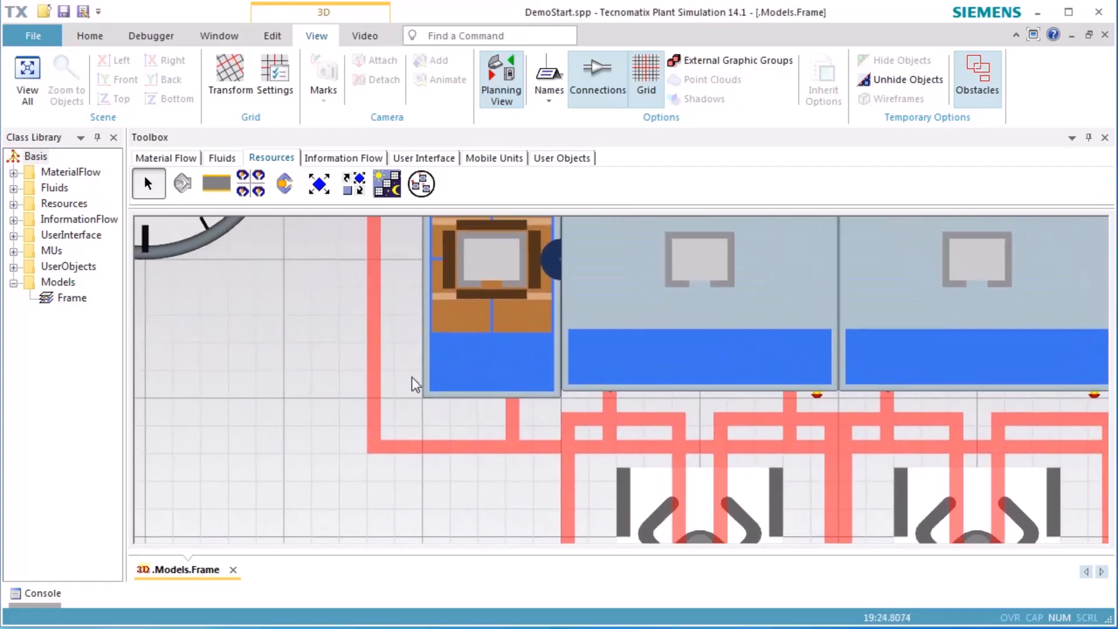
Insert a data table between the EventController and the first line's source, overlapping the source's obstacle outline
click(324, 157)
click(251, 184)
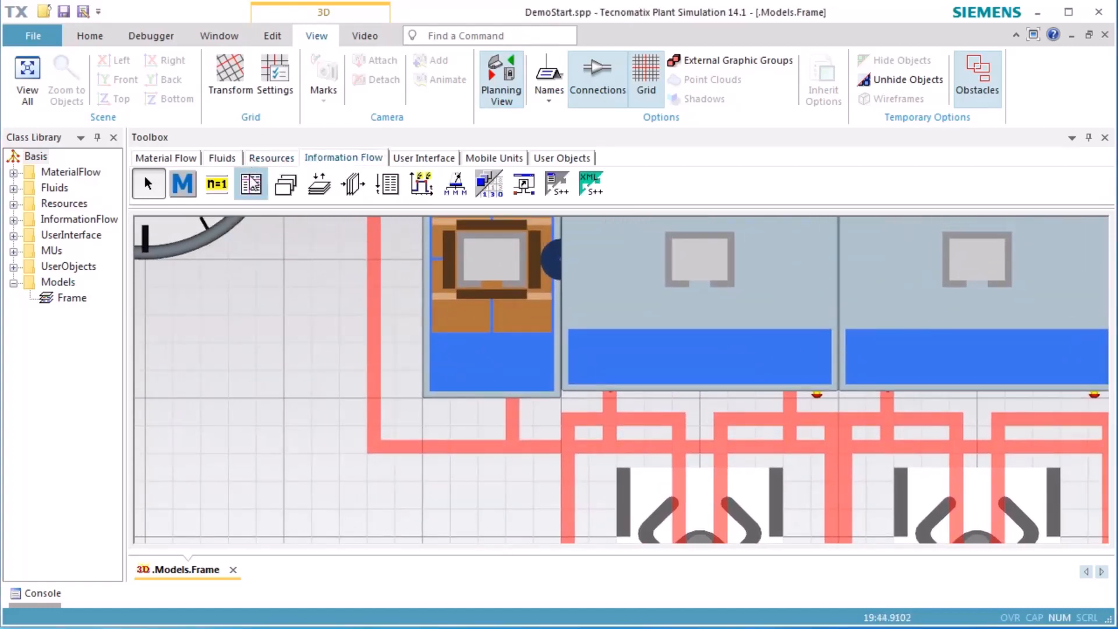
click(246, 420)
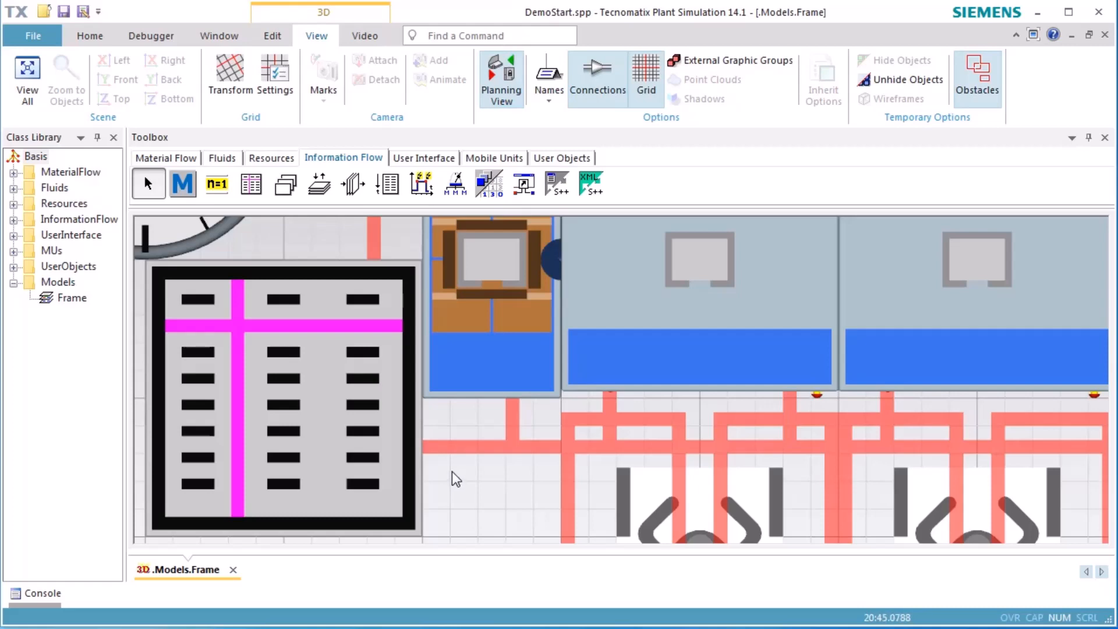
scroll(453, 470, down, 5)
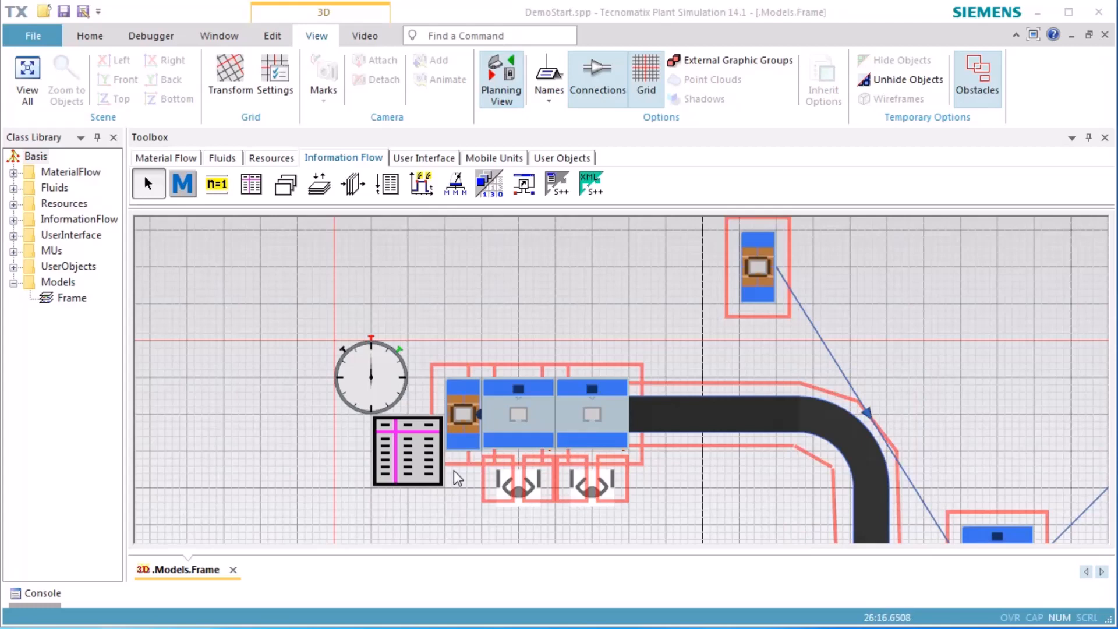
Leave the planning view and hide the obstacles in the 3D scene
click(495, 74)
middle_drag(785, 534, 812, 470)
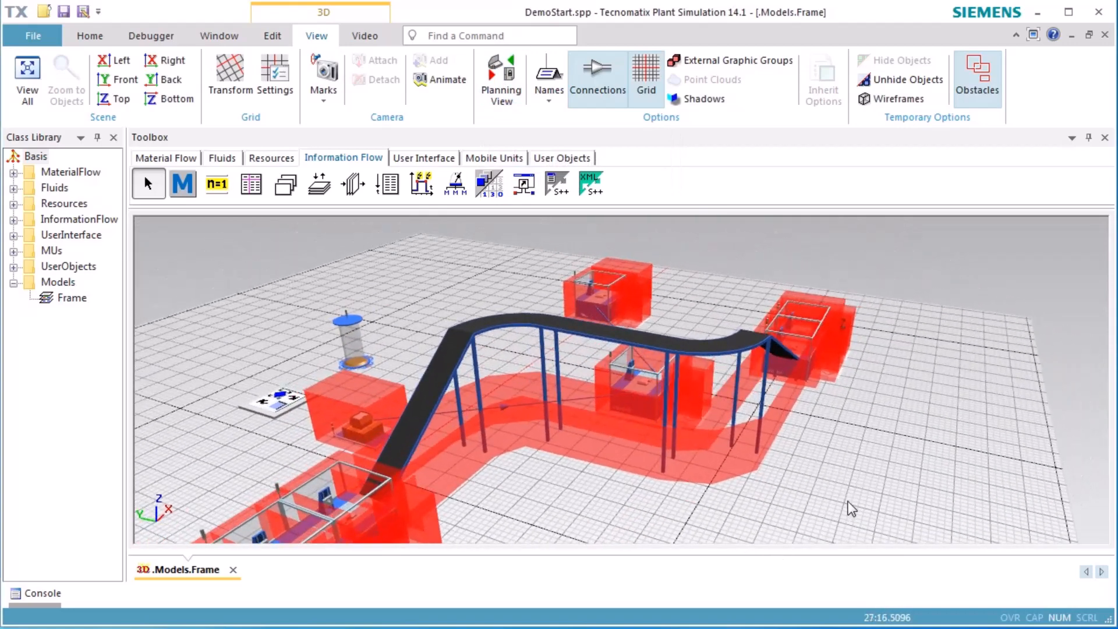
key(o)
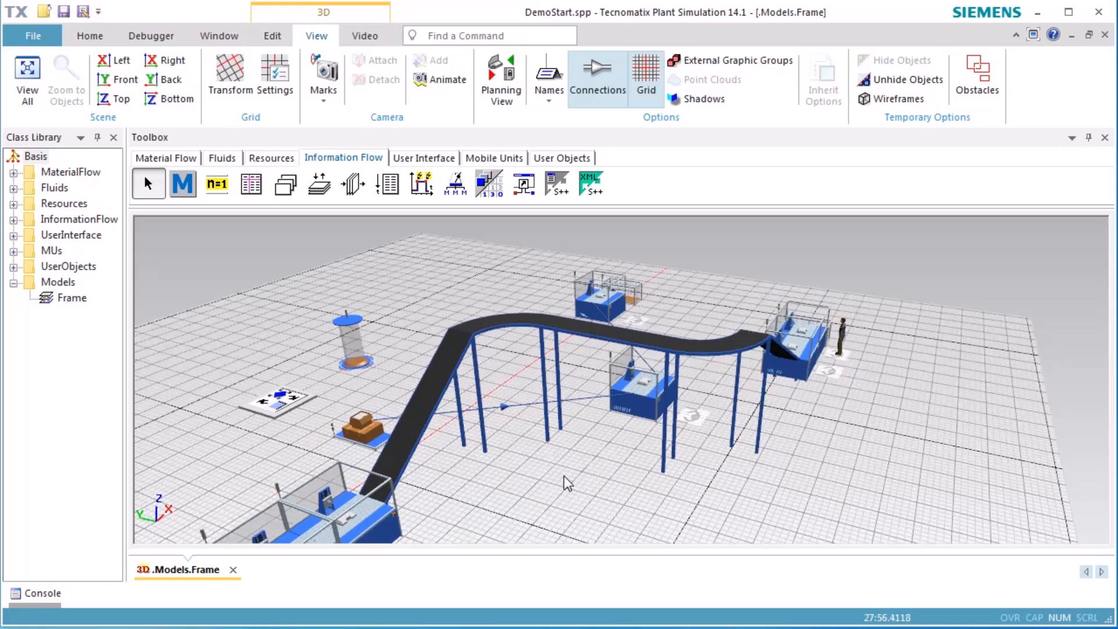
Stop the running simulation and reset the model to its start
right_drag(563, 476, 699, 425)
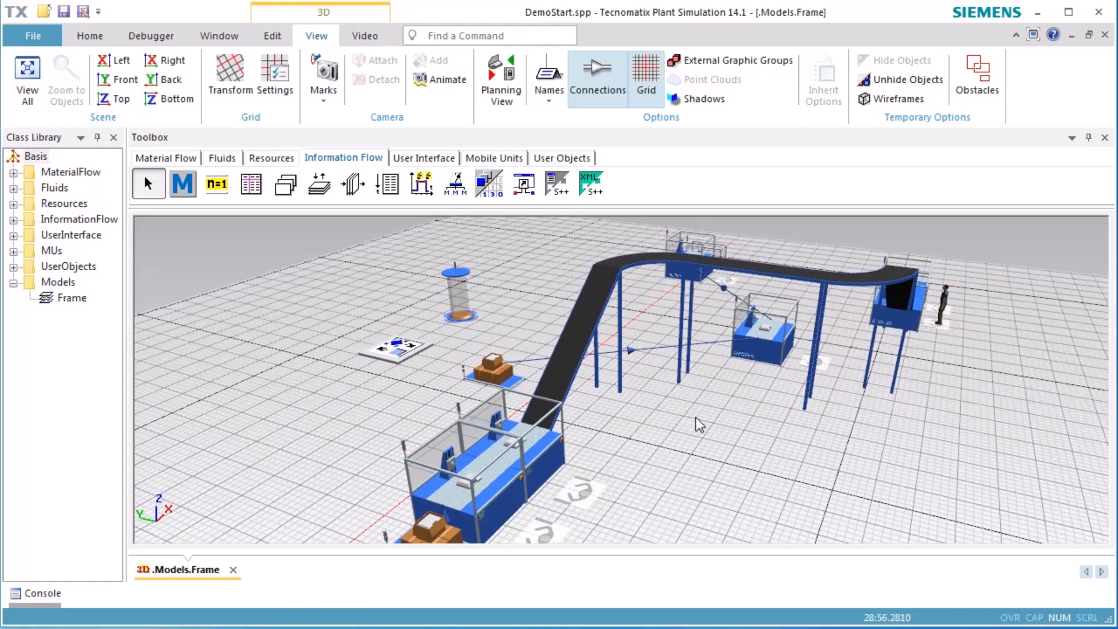
right_click(707, 422)
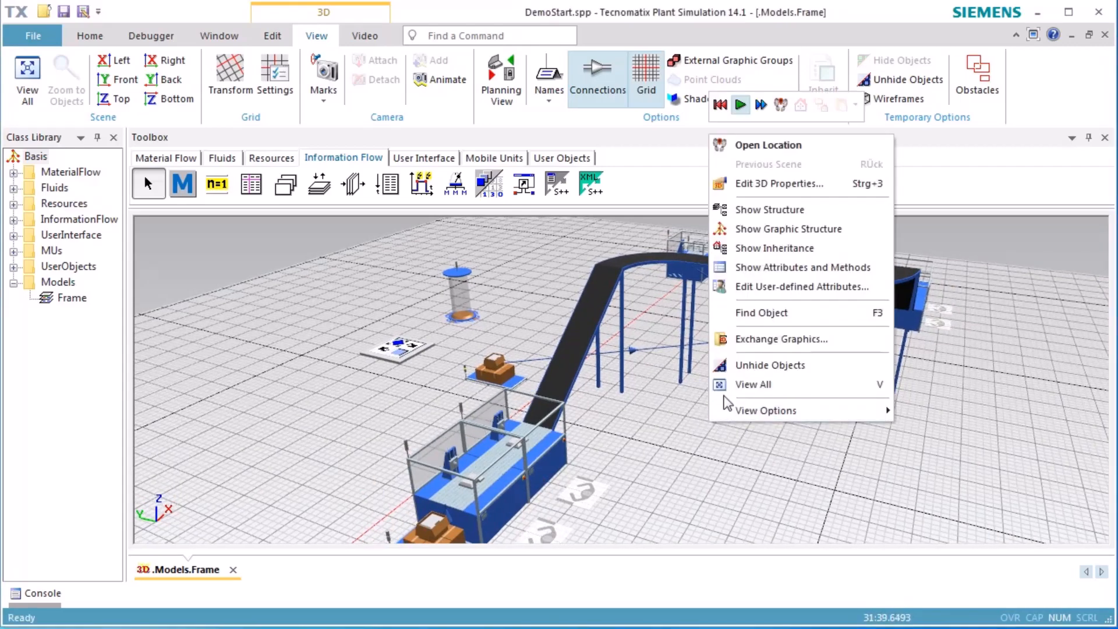
click(722, 107)
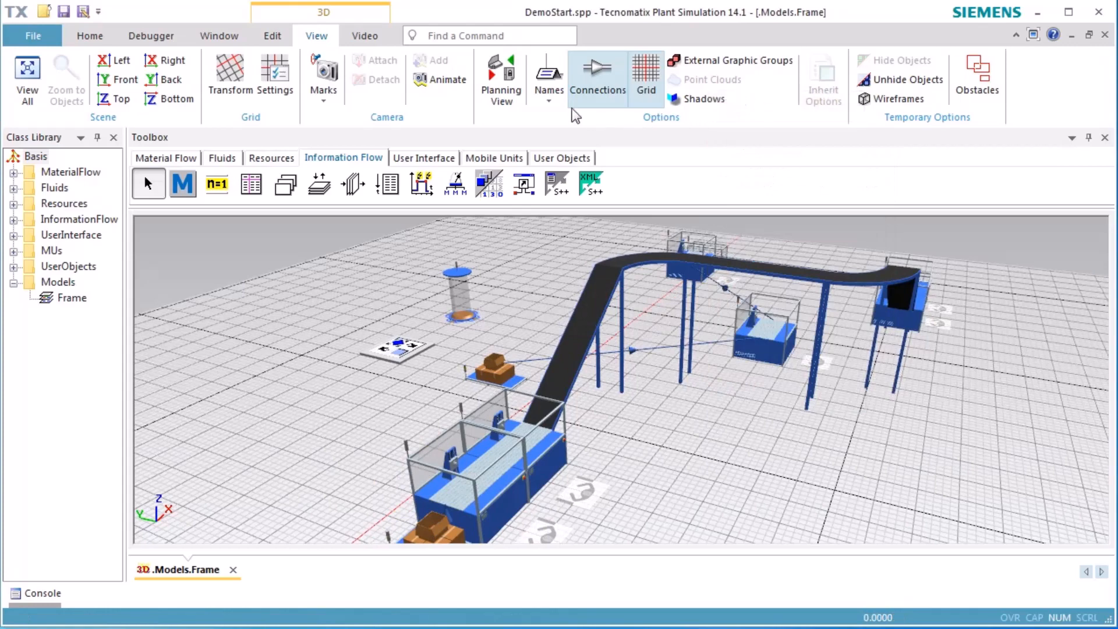
Insert a straight footpath in the planning view, crossing beneath the conveyor's middle stretch towards the single station beside it
click(509, 92)
scroll(594, 294, up, 3)
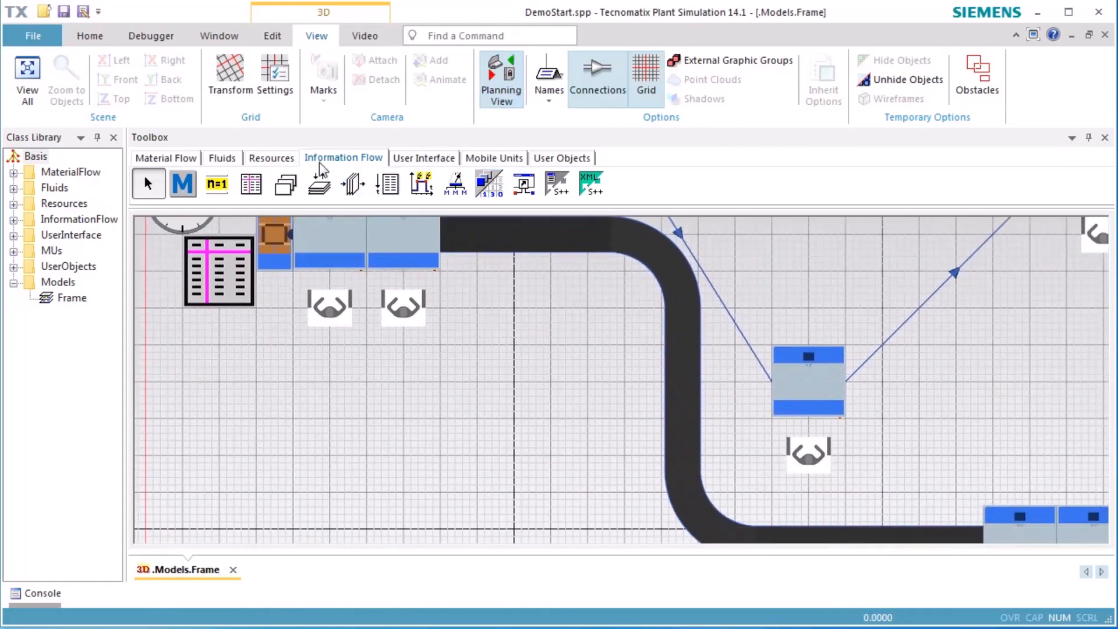
click(279, 159)
click(216, 183)
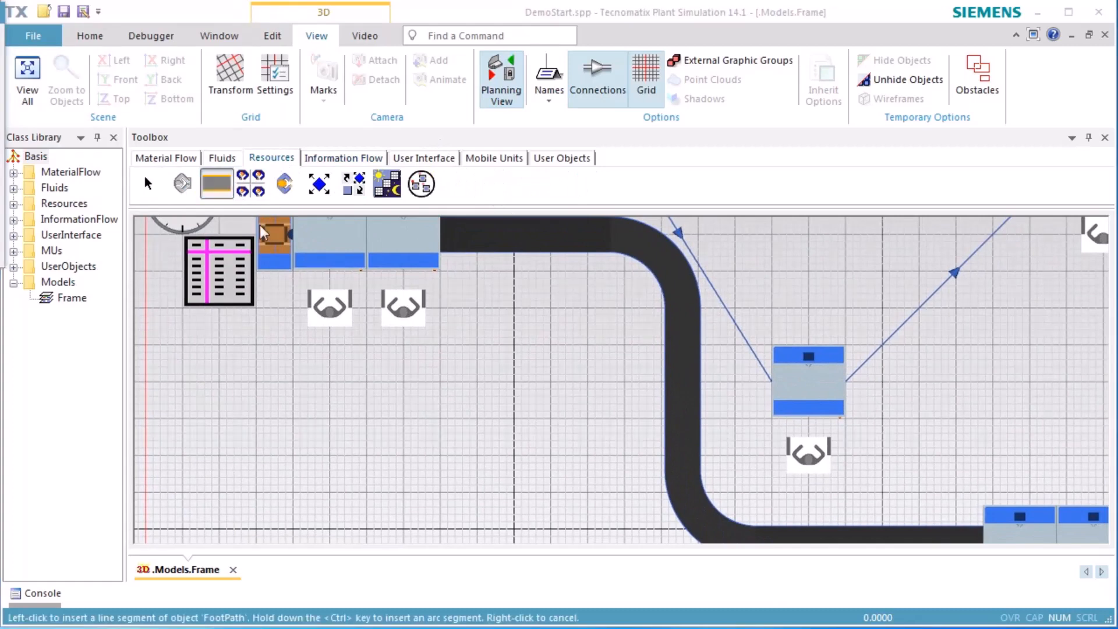
click(628, 388)
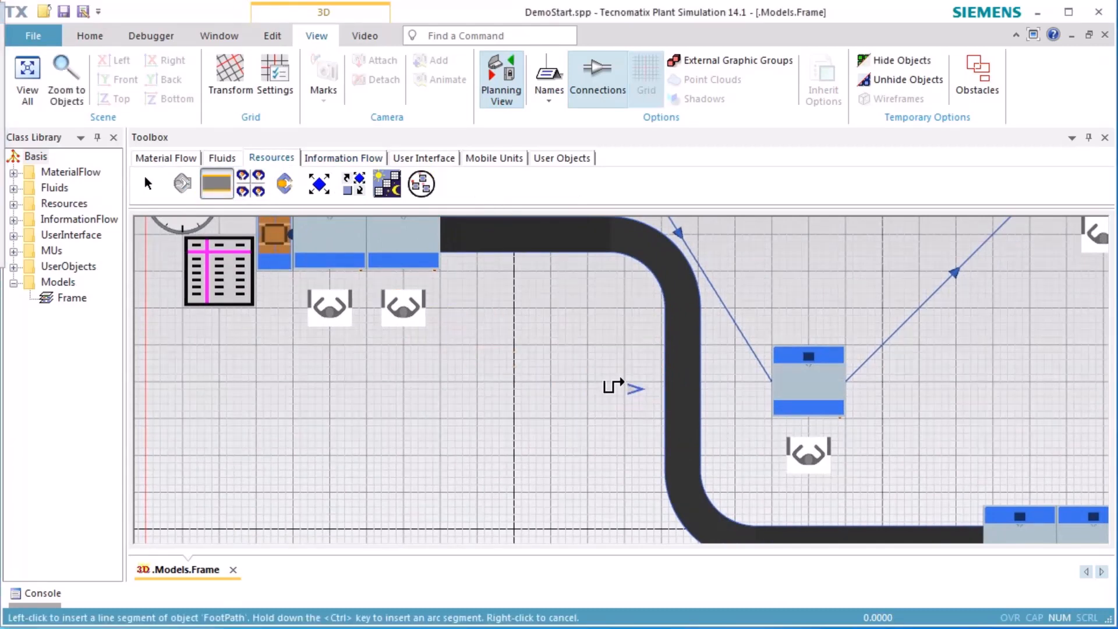
click(729, 383)
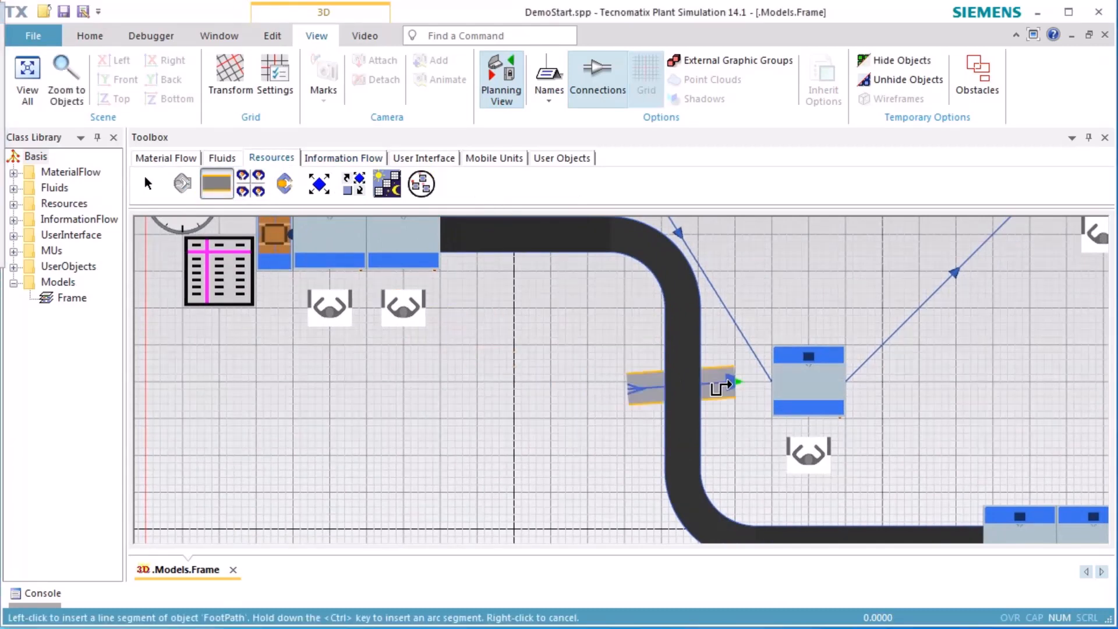
right_click(744, 437)
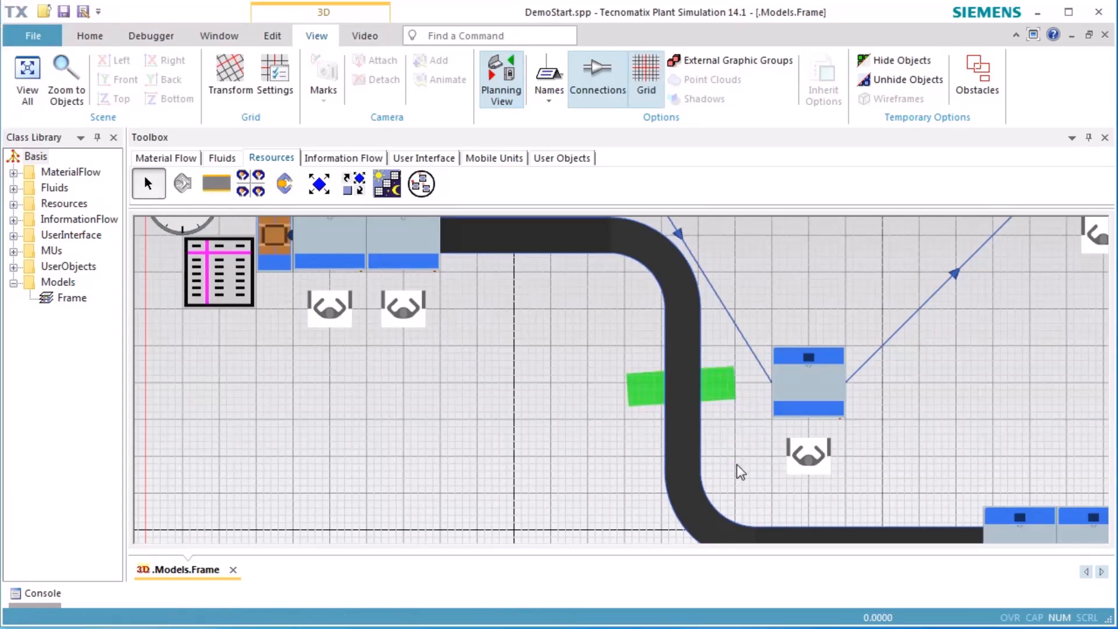
Reset and start the simulation, then return to the 3D view to watch the worker near the footpath
right_click(607, 443)
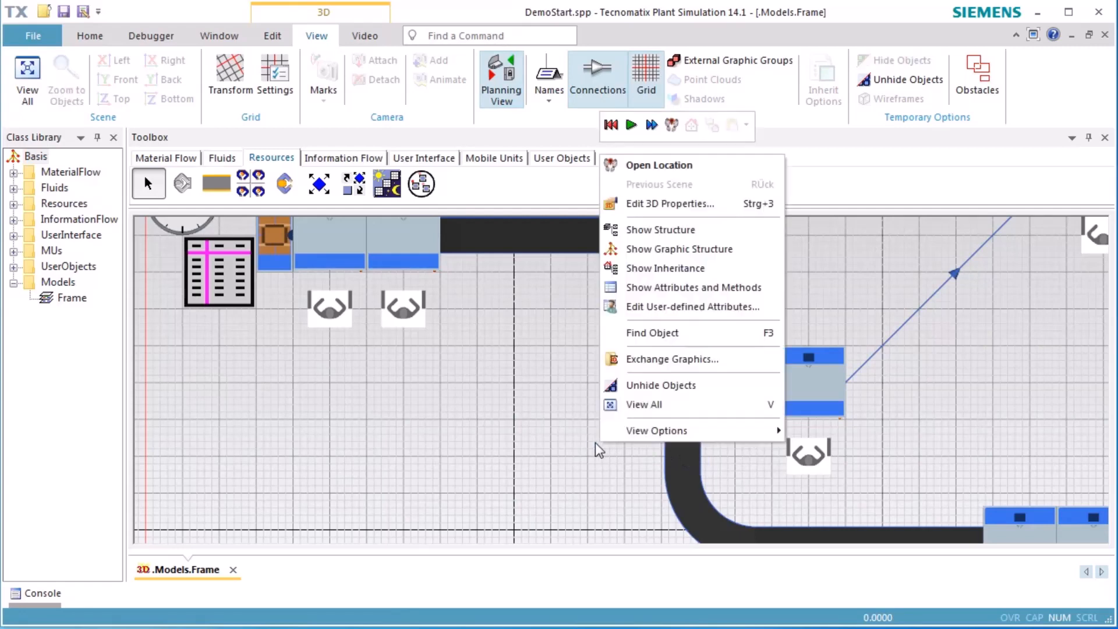
click(608, 125)
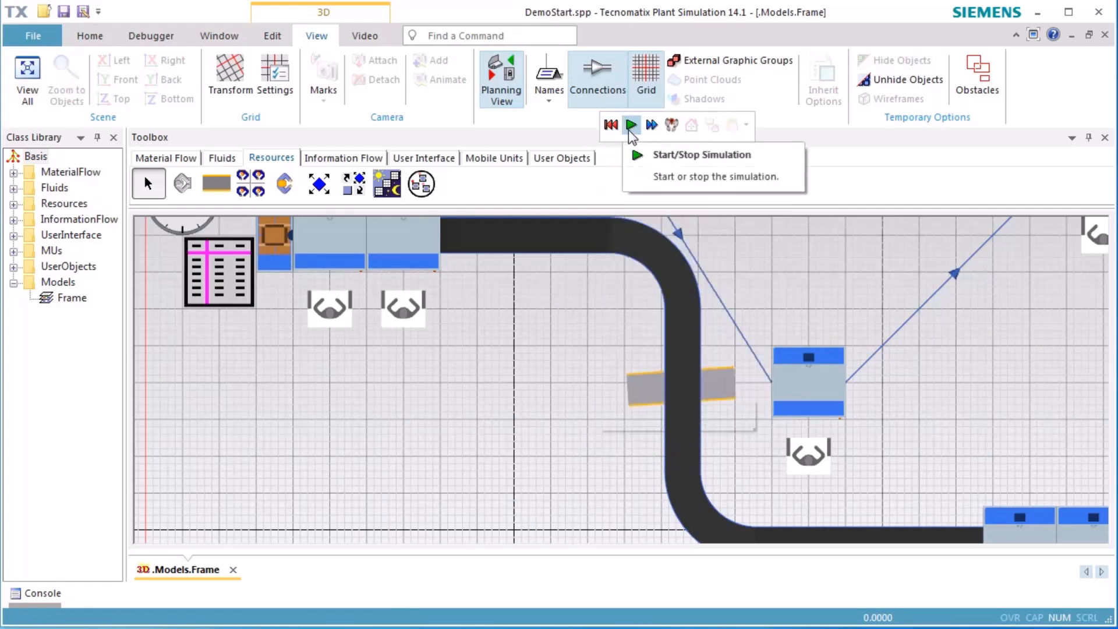
click(629, 127)
click(491, 94)
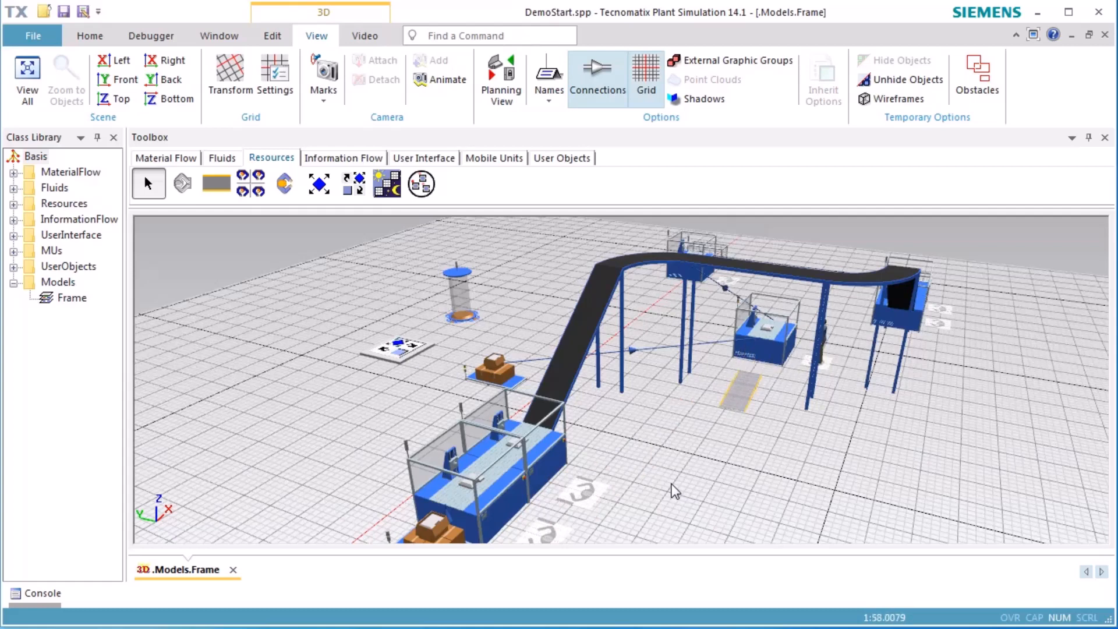
Reset the simulation and insert a station in the planning view, at the footpath's free end across the conveyor
right_click(903, 475)
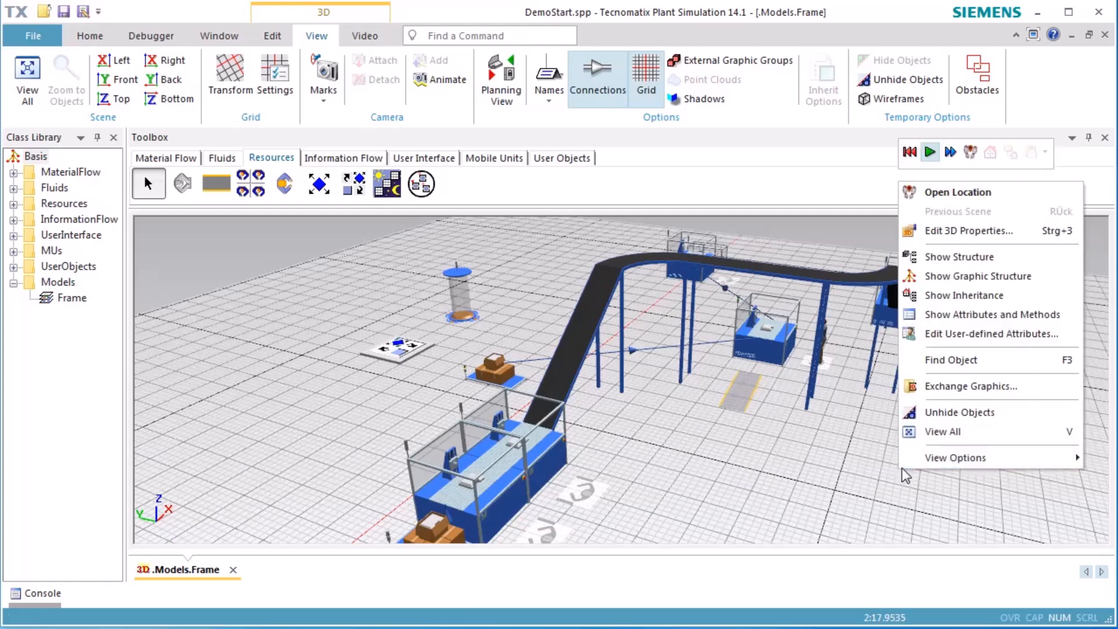
click(910, 153)
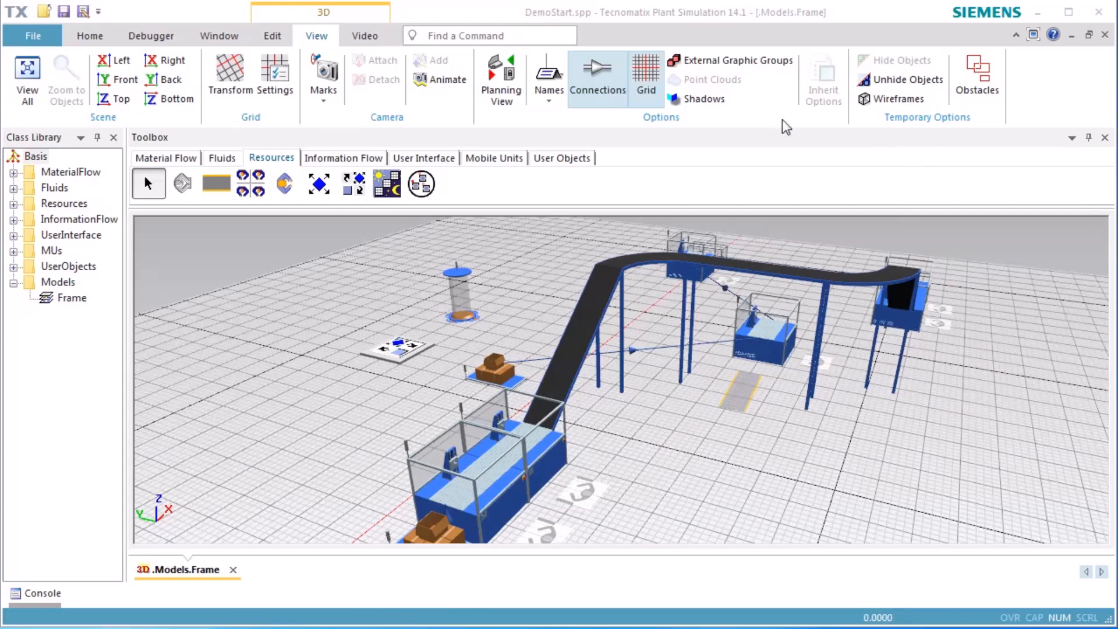
click(501, 81)
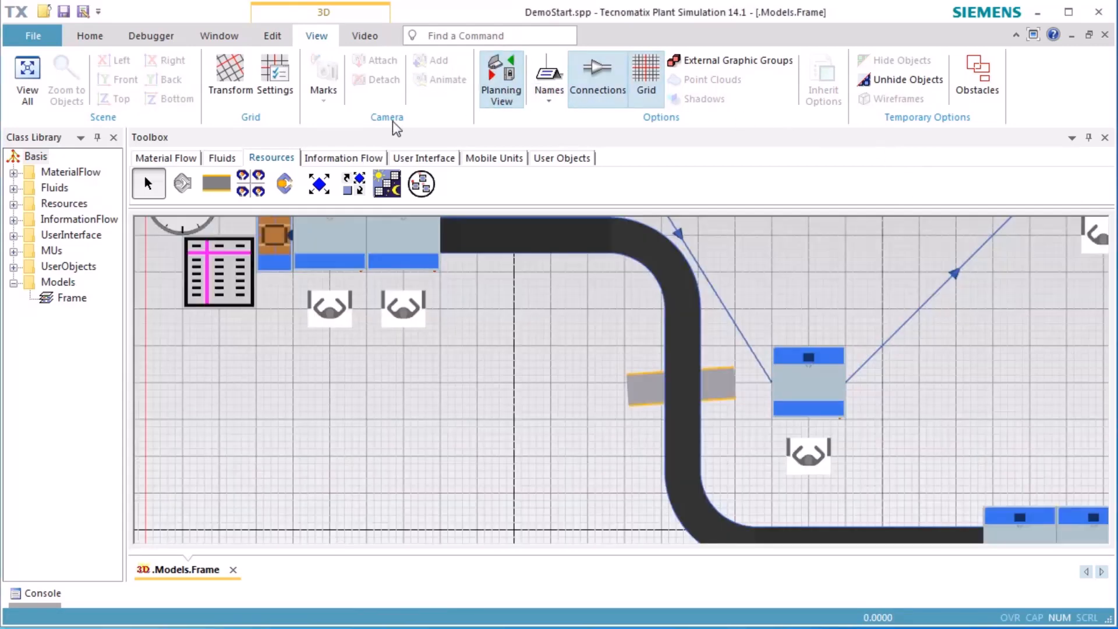
click(179, 157)
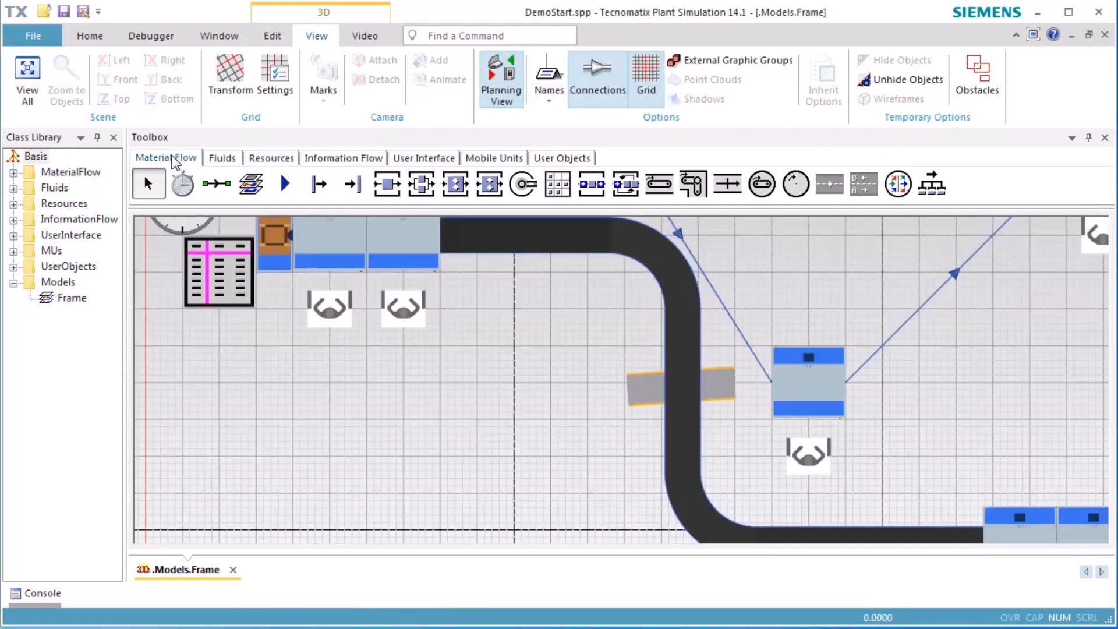
click(386, 187)
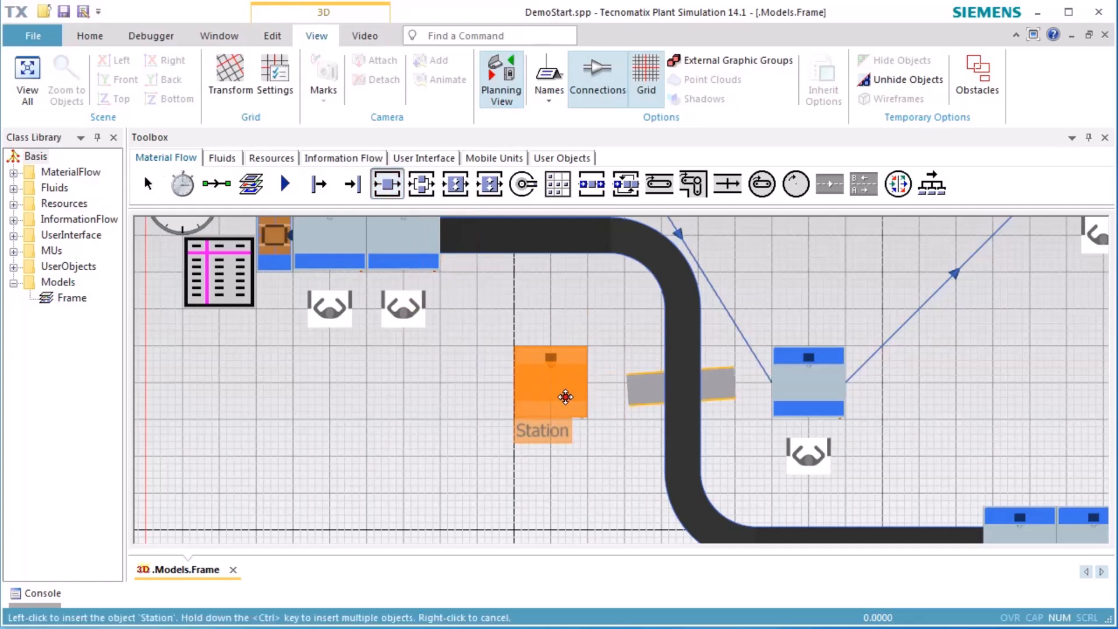
click(565, 396)
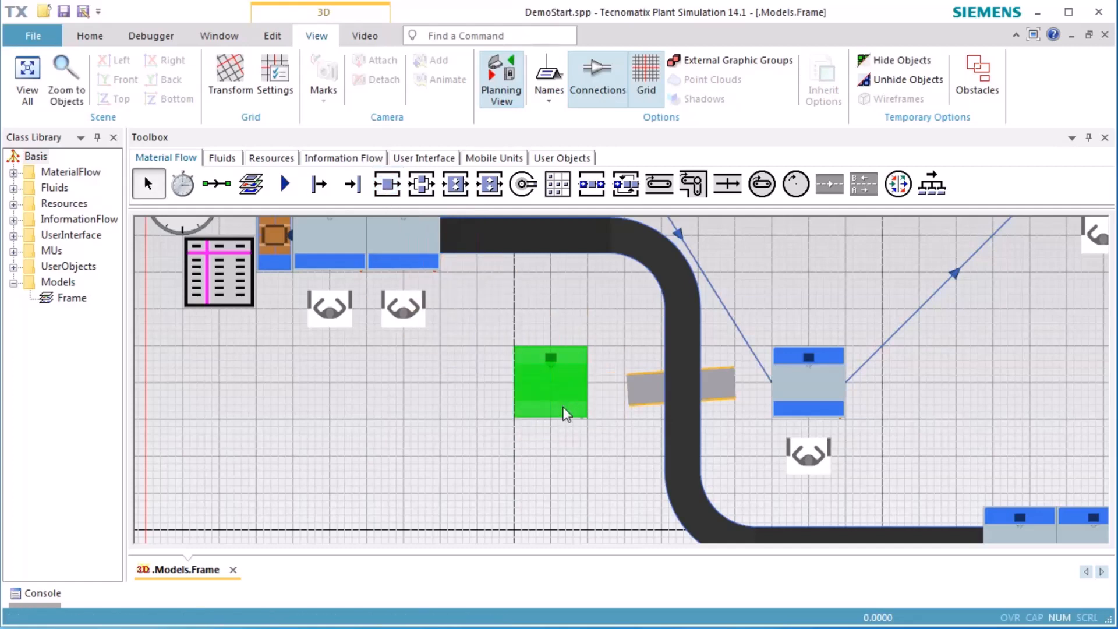
click(546, 474)
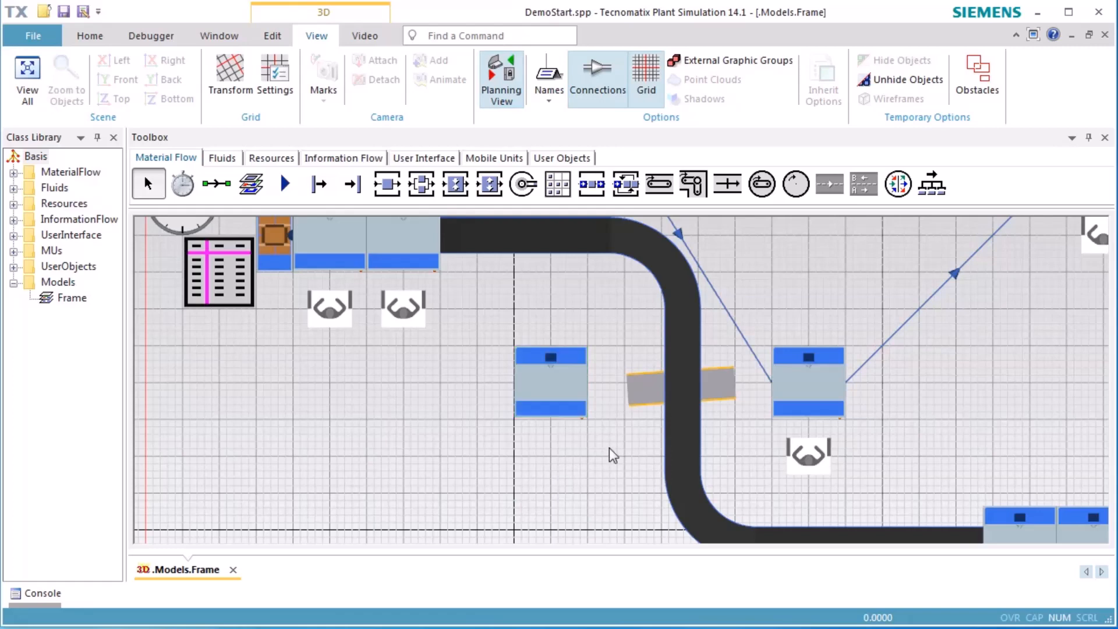
Leave the planning view and run the simulation with the added station in the 3D scene
click(501, 82)
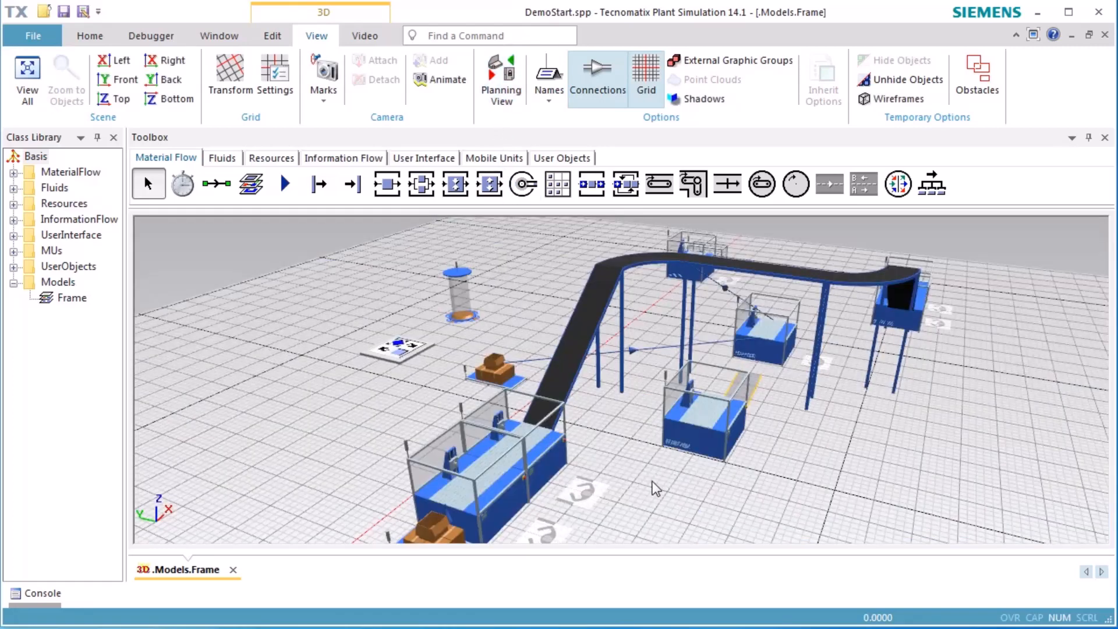
right_click(646, 489)
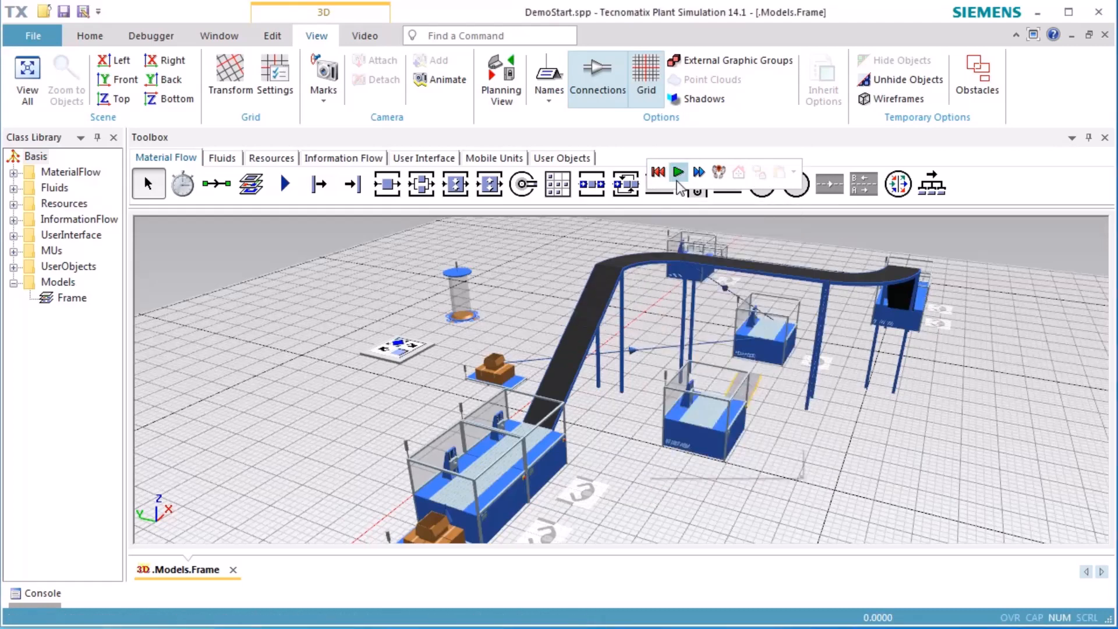
click(679, 173)
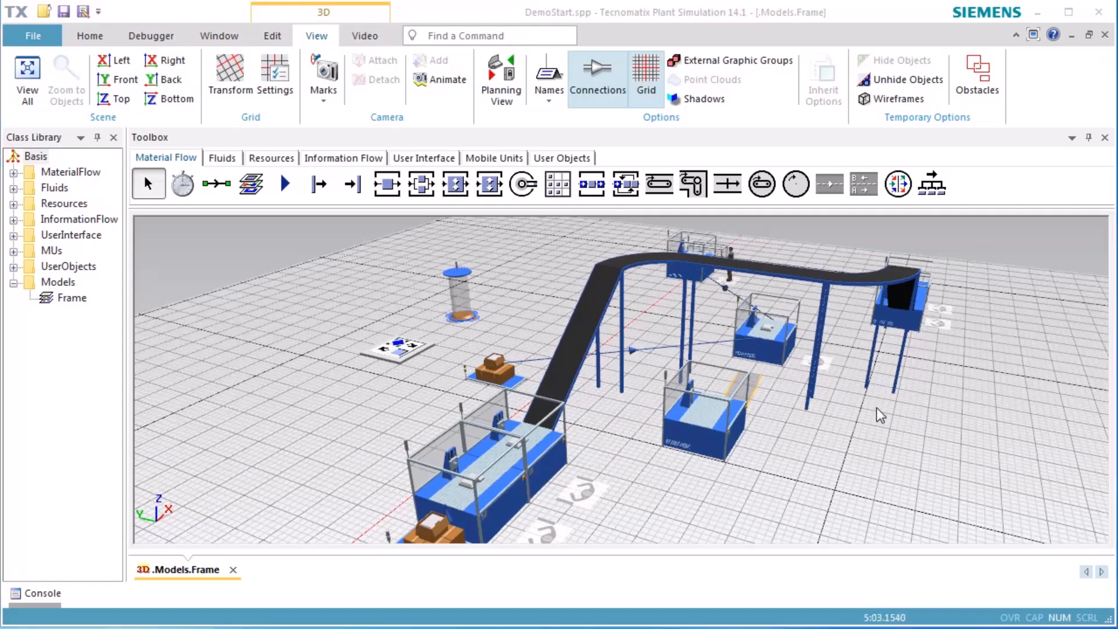
Open the newly added station beside the footpath in a new 3D window
click(694, 441)
right_click(694, 439)
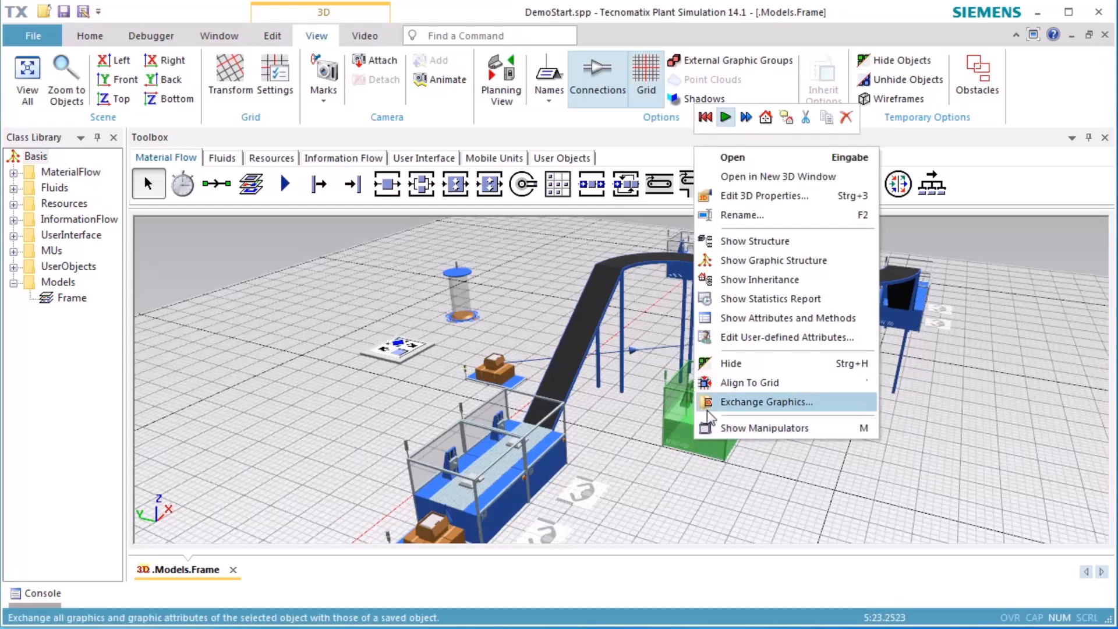
click(773, 177)
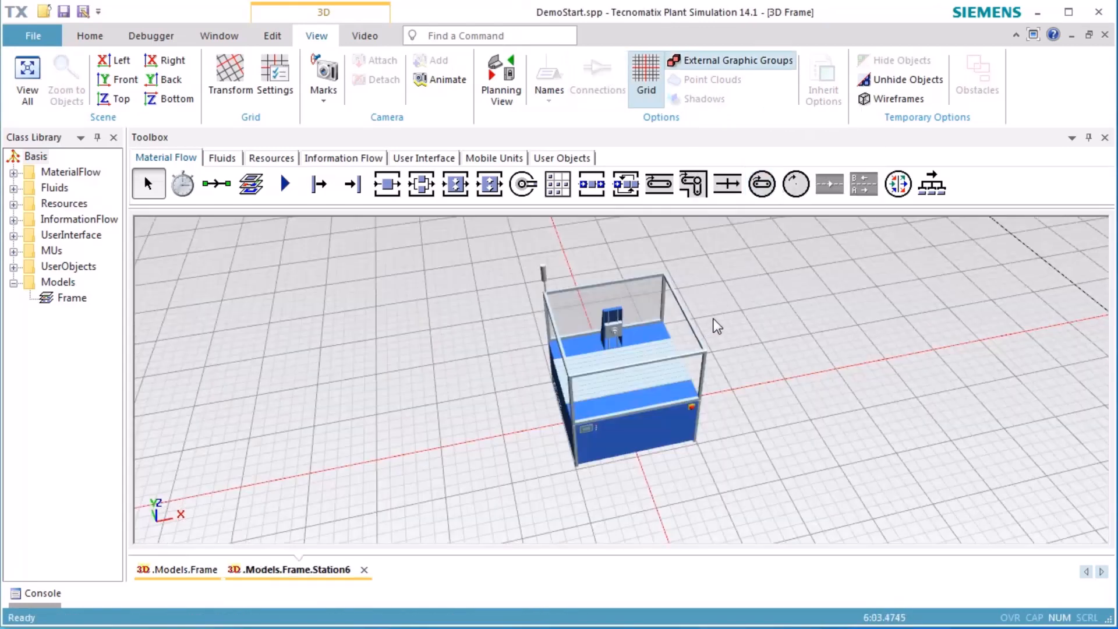
Delete all of the station's machine graphics together, and remove the small leftover plate in front
click(645, 400)
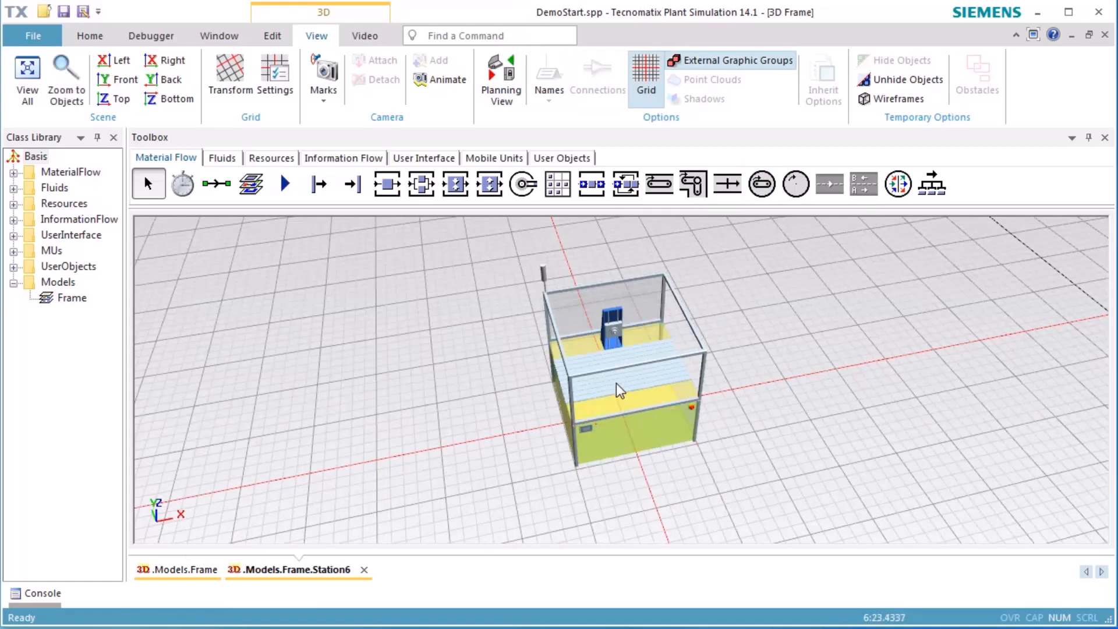
shift+drag(472, 271, 769, 424)
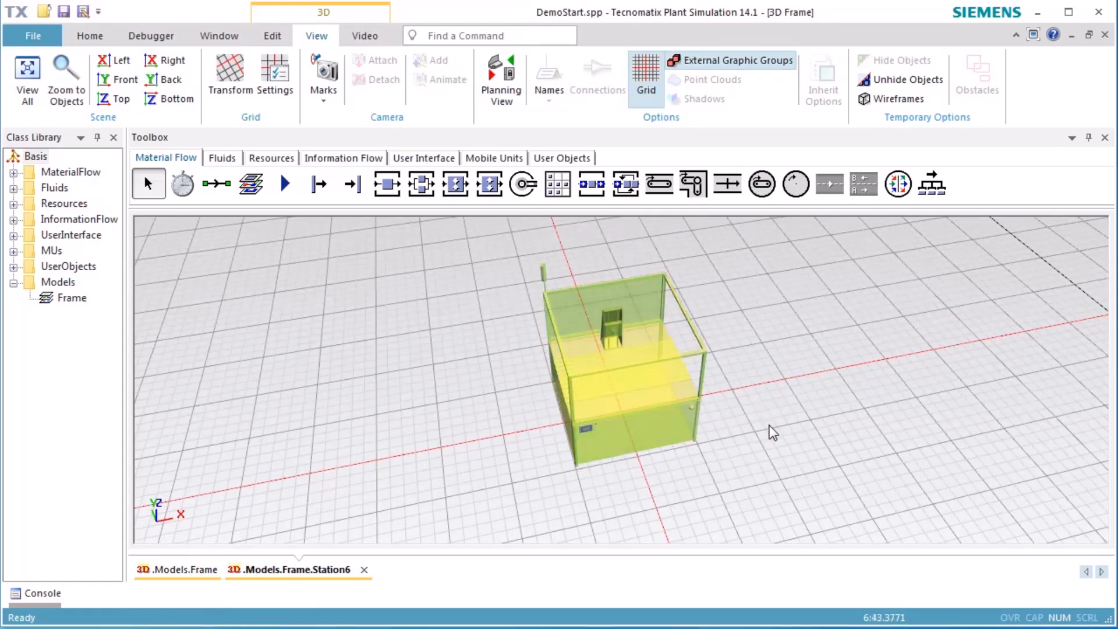
key(Delete)
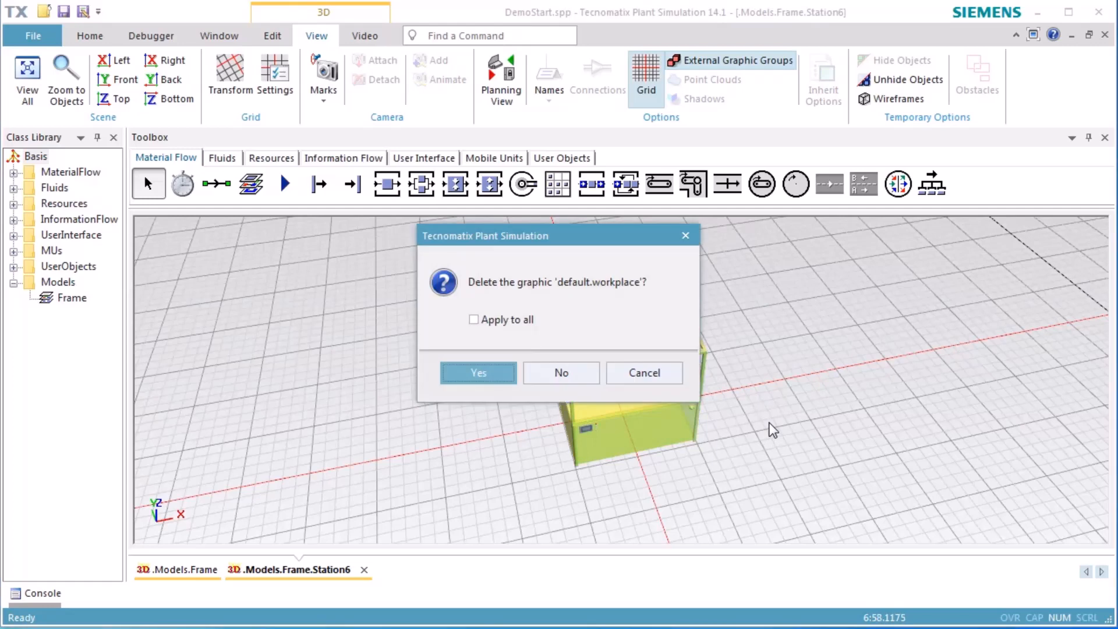
click(474, 319)
click(479, 371)
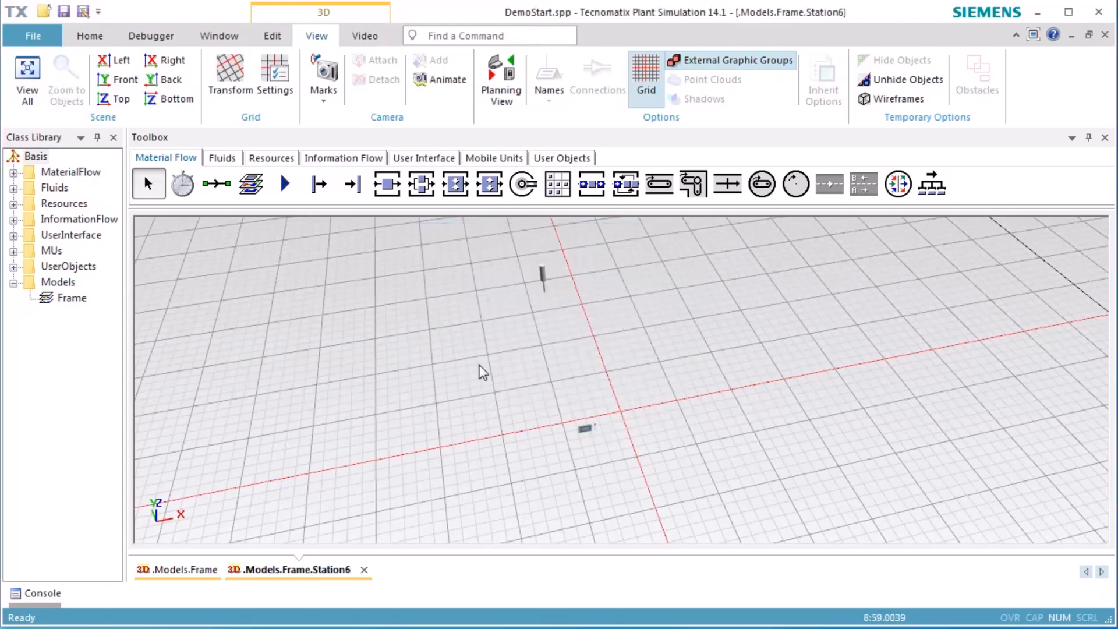
click(582, 430)
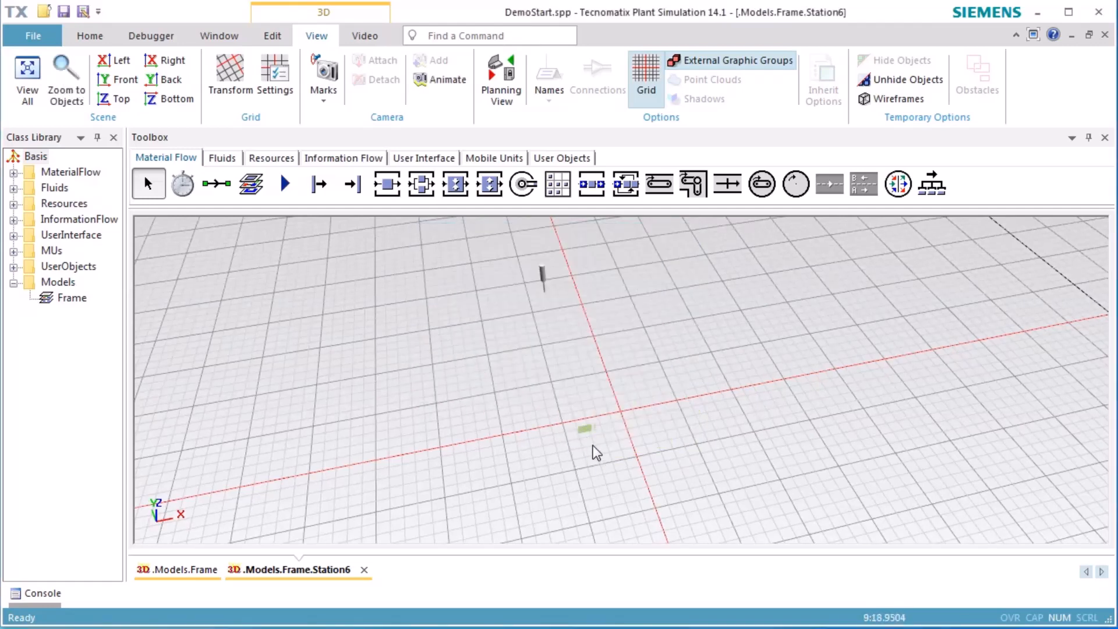
key(Delete)
click(481, 375)
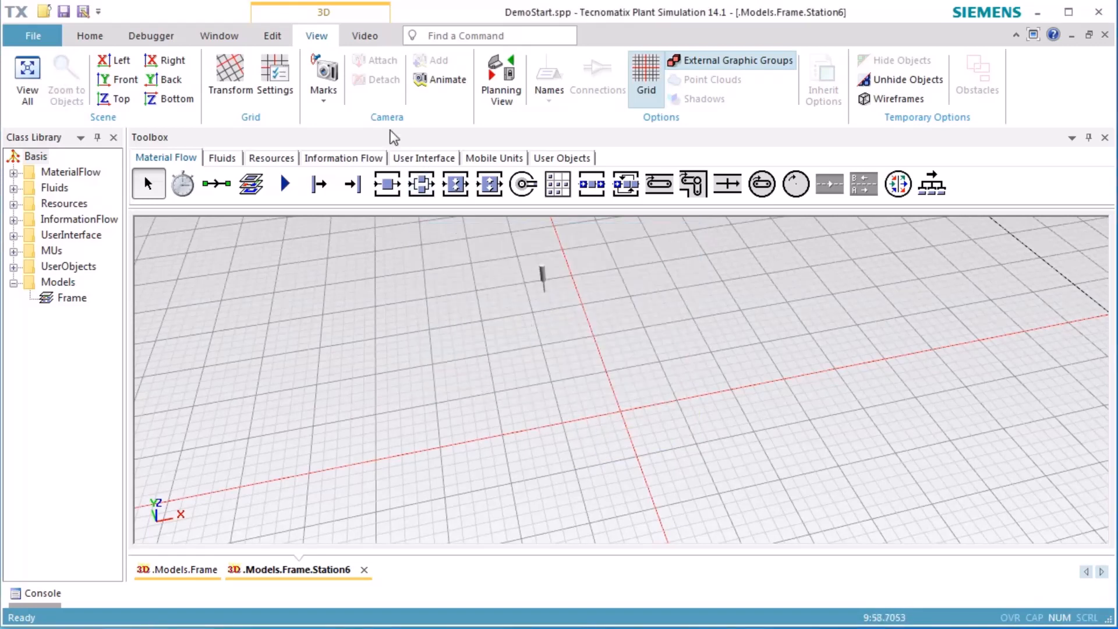
Insert two cuboids 1 m wide, deep and high into the station's graphics, one behind the other with a small gap
click(281, 41)
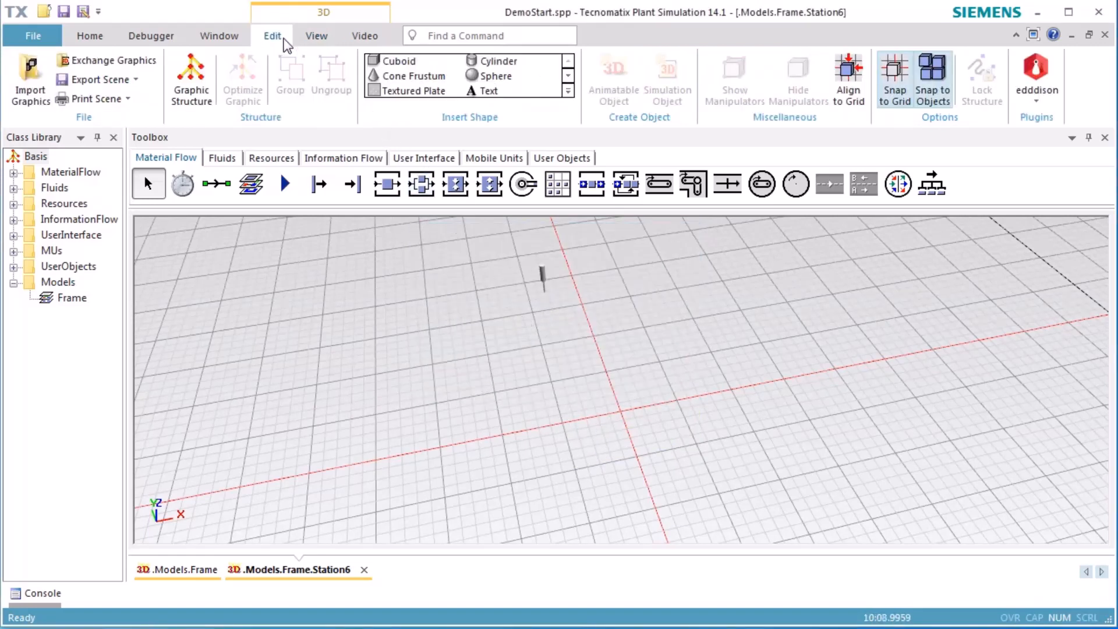
click(394, 61)
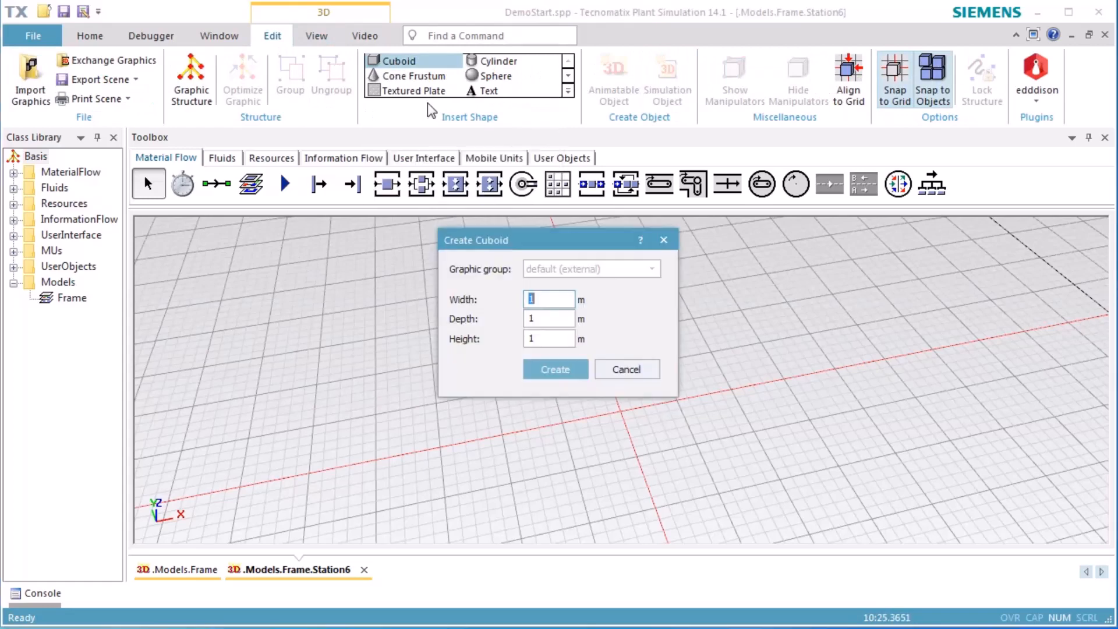
click(542, 365)
click(589, 362)
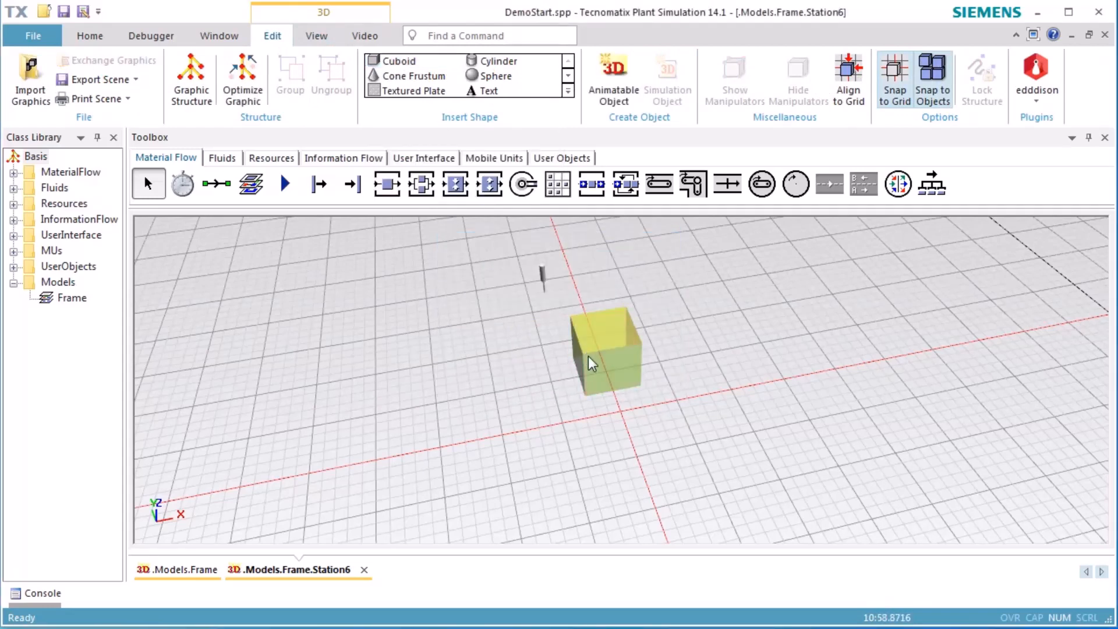
click(397, 62)
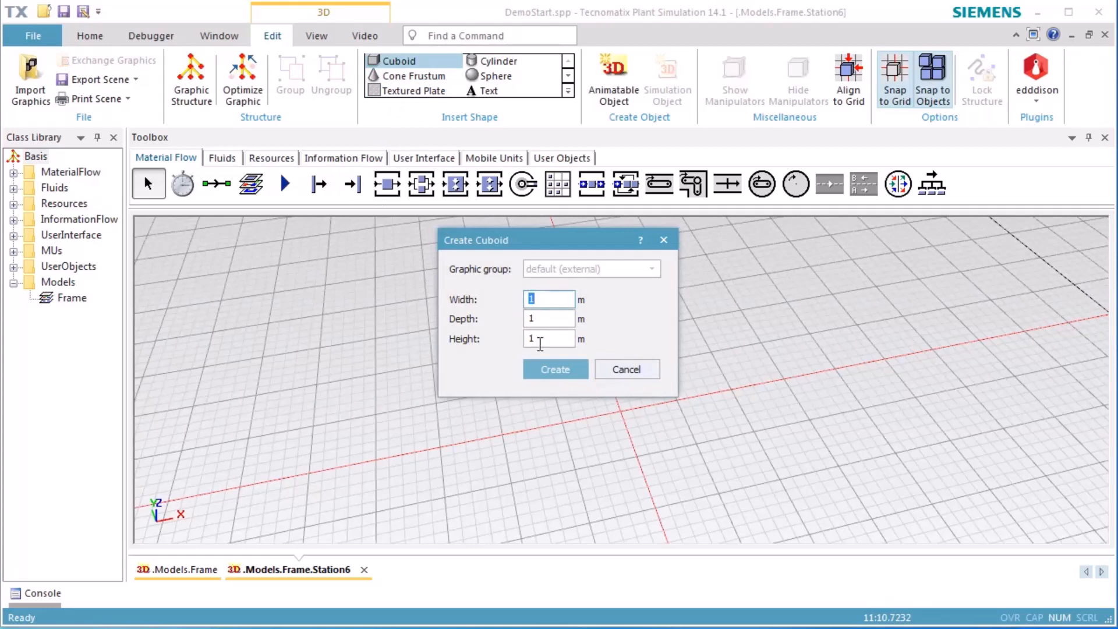
click(553, 369)
click(624, 442)
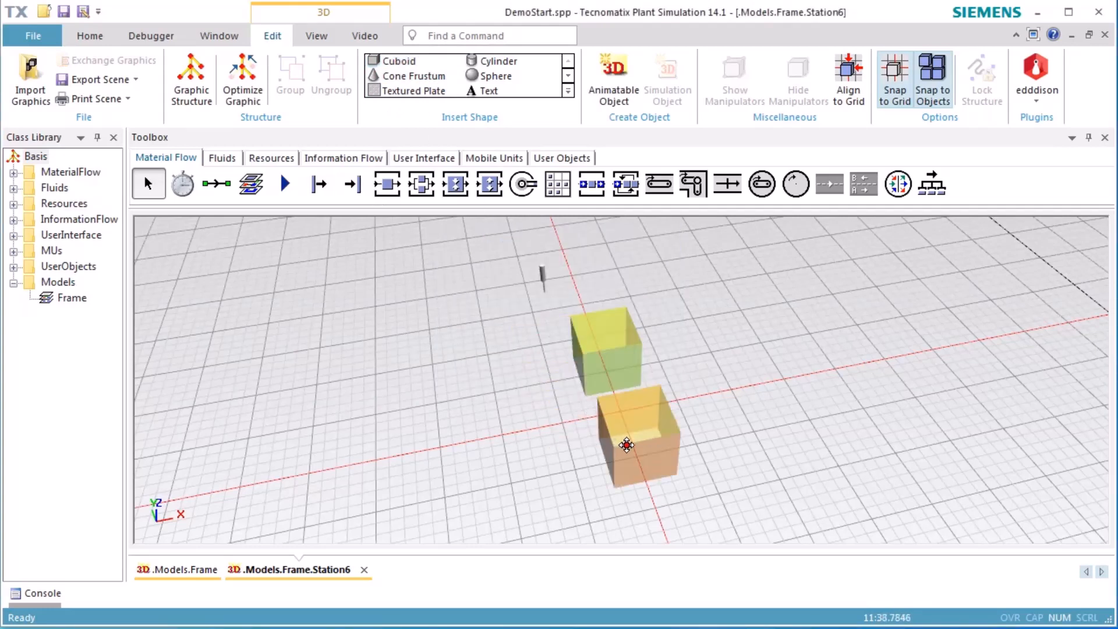
ctrl+click(627, 445)
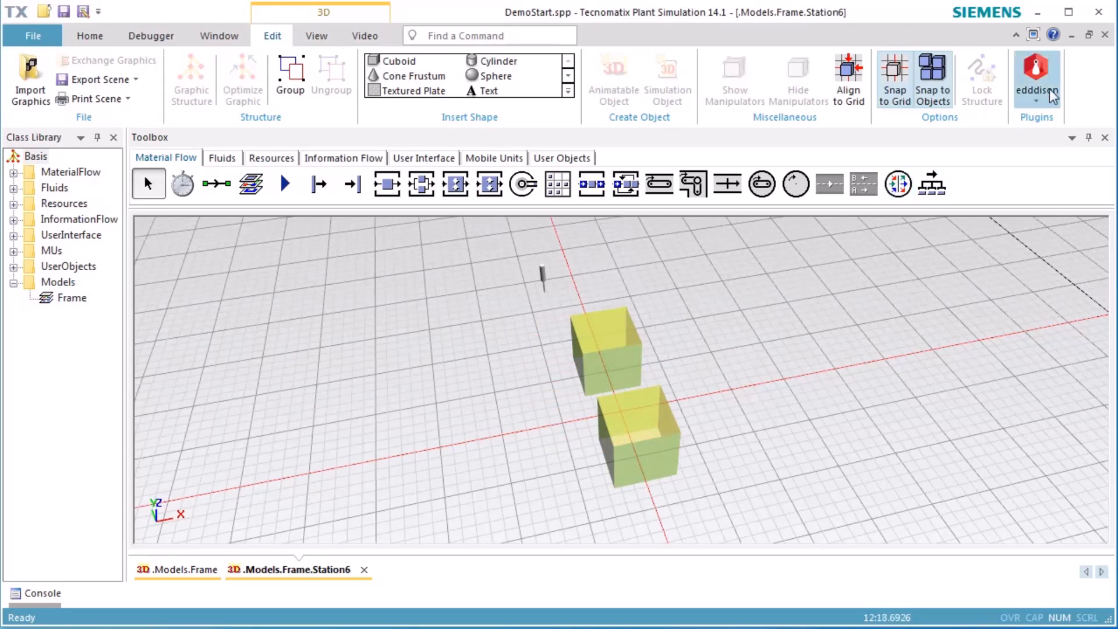
Close the station's 3D window and rerun the frame's simulation from the start with the worker obstacle areas displayed
click(1104, 34)
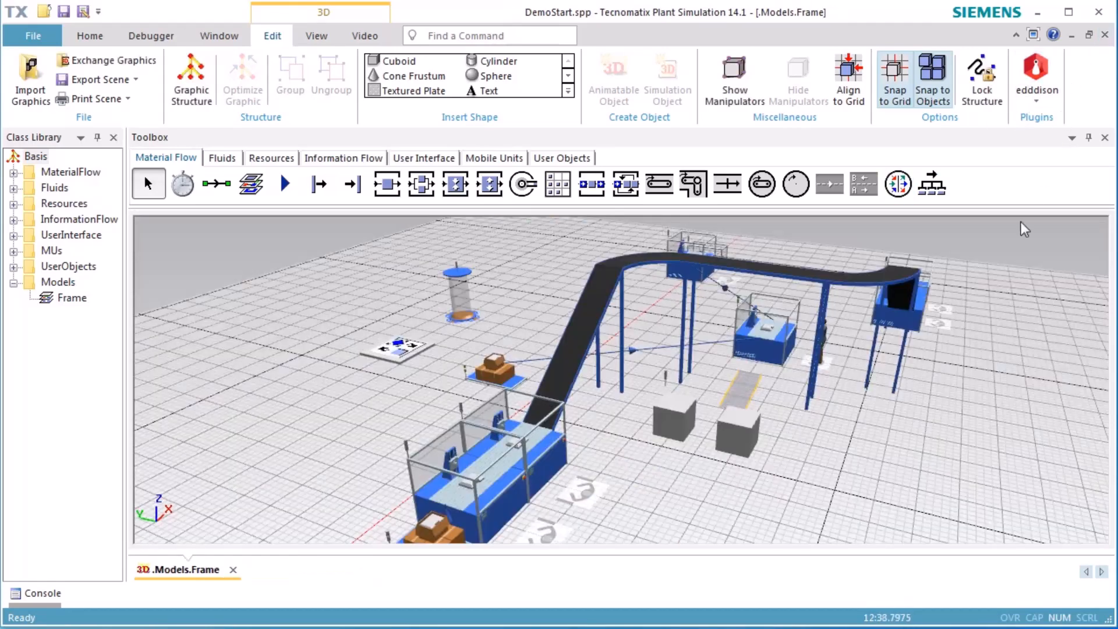
right_click(888, 446)
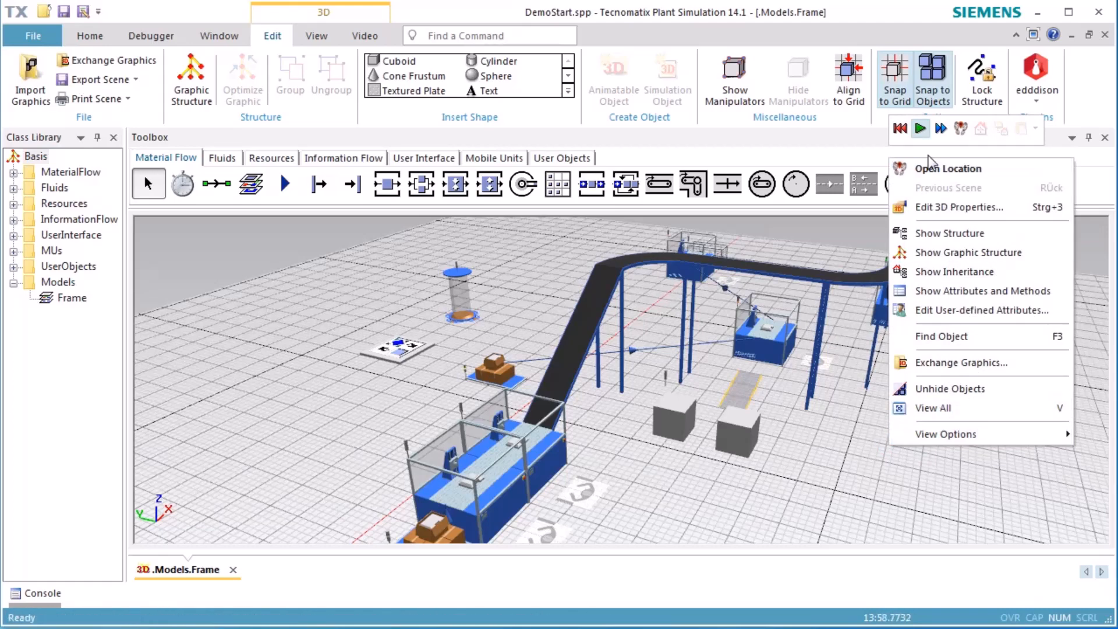
click(906, 132)
click(920, 128)
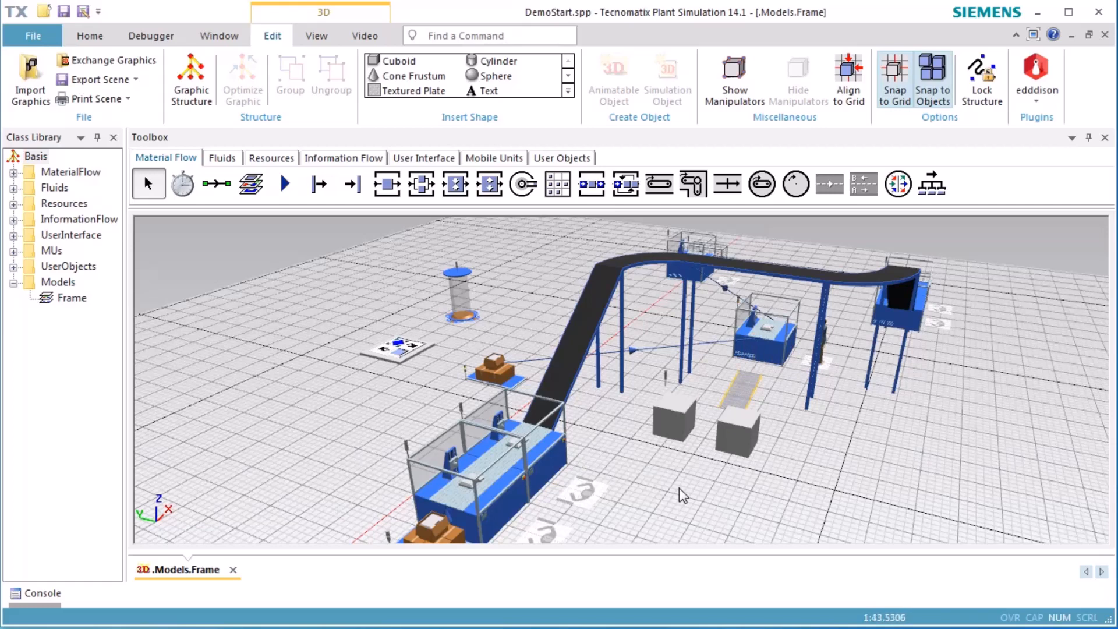
key(o)
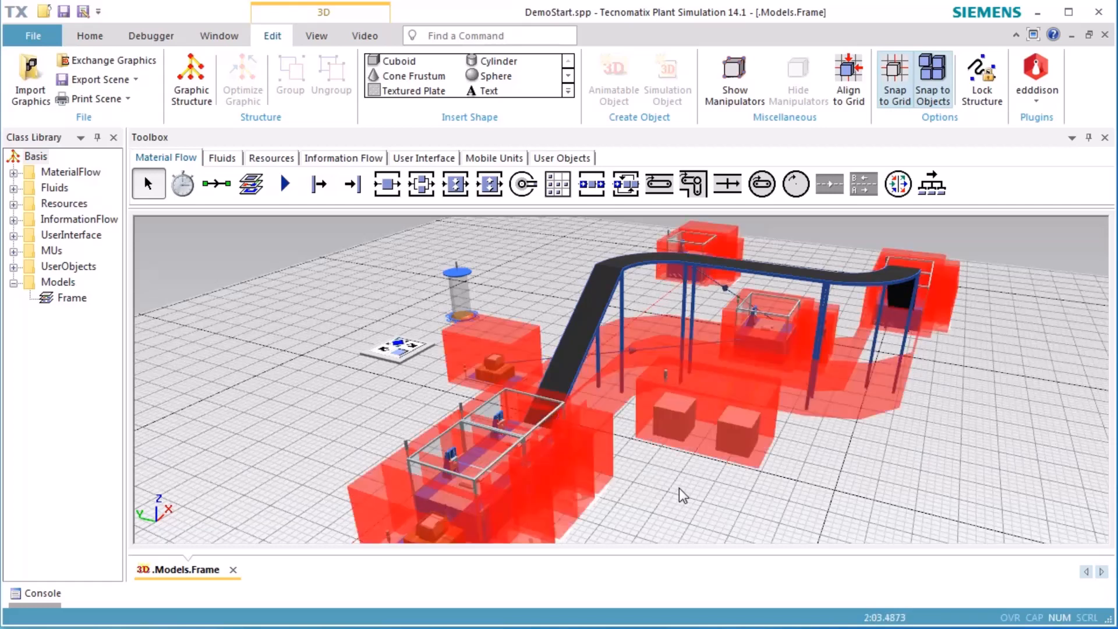
middle_drag(812, 462, 795, 499)
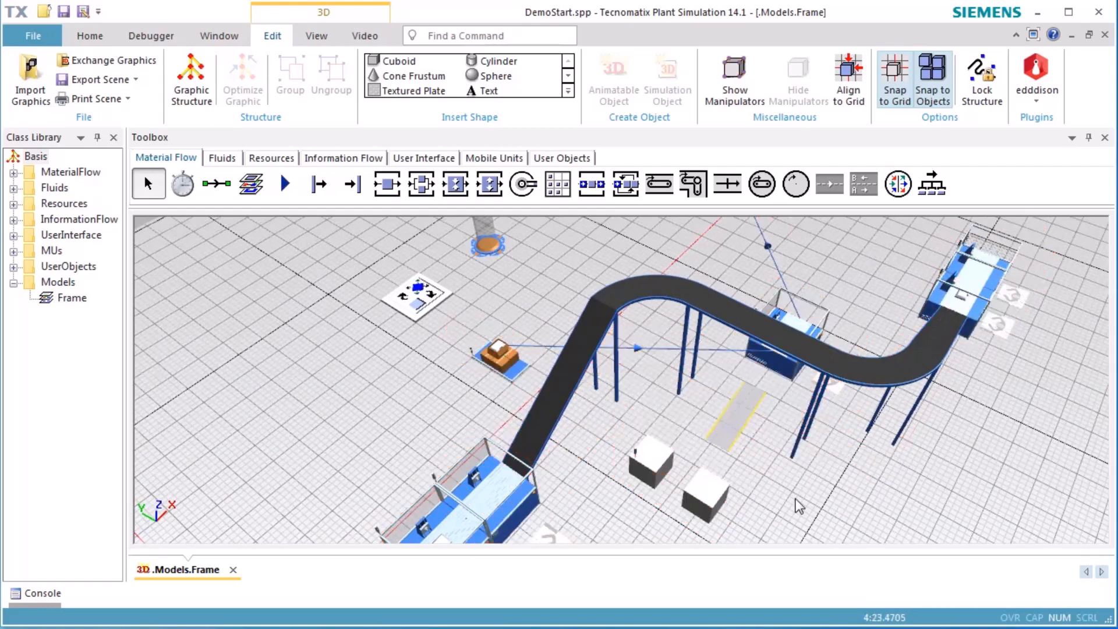
Set the two-cuboid station's obstacle for worker to its graphic instead of the bounding box
click(714, 494)
right_click(714, 494)
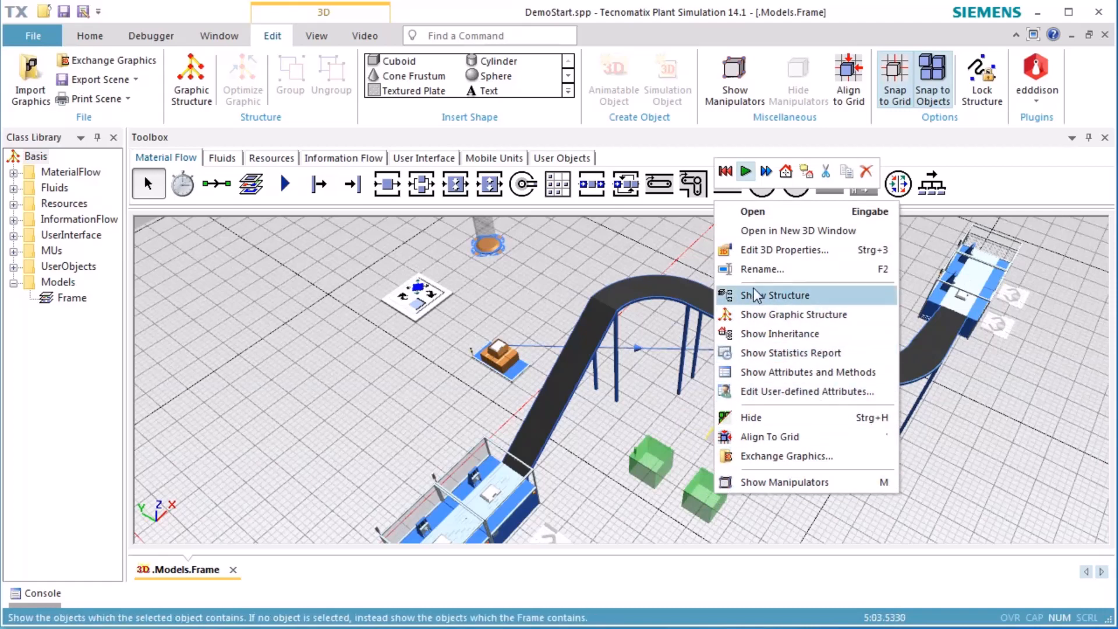
click(767, 250)
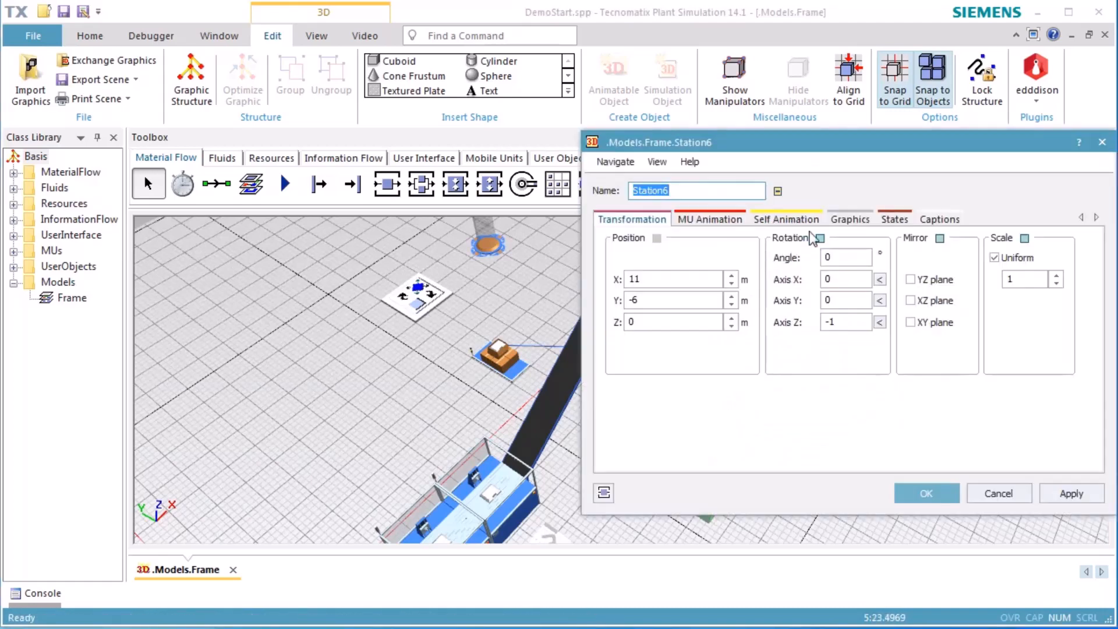
click(844, 220)
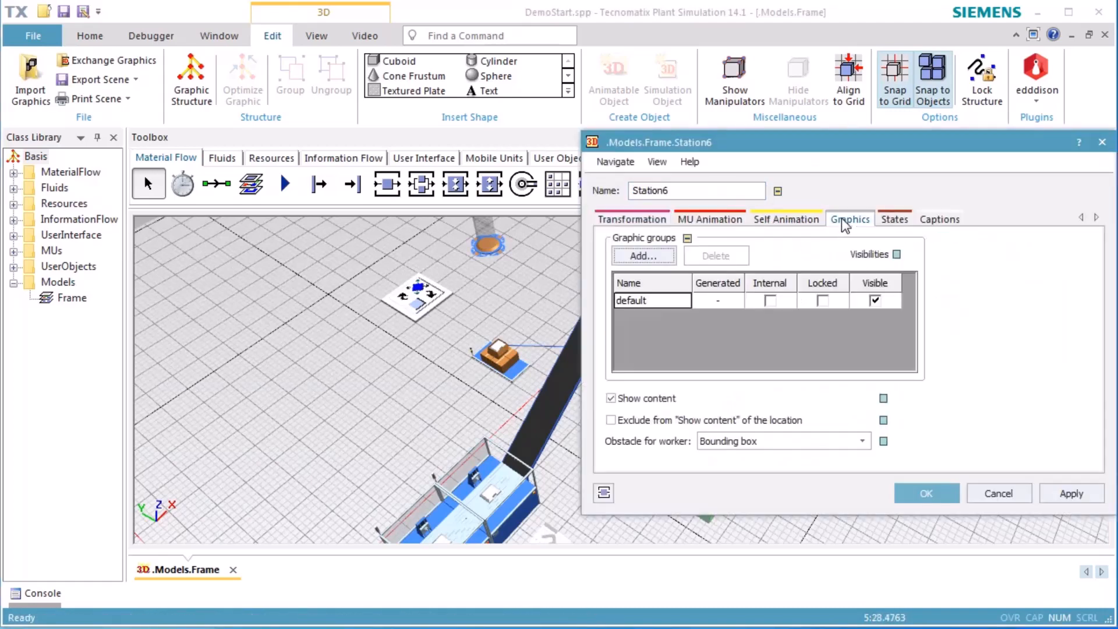
click(719, 443)
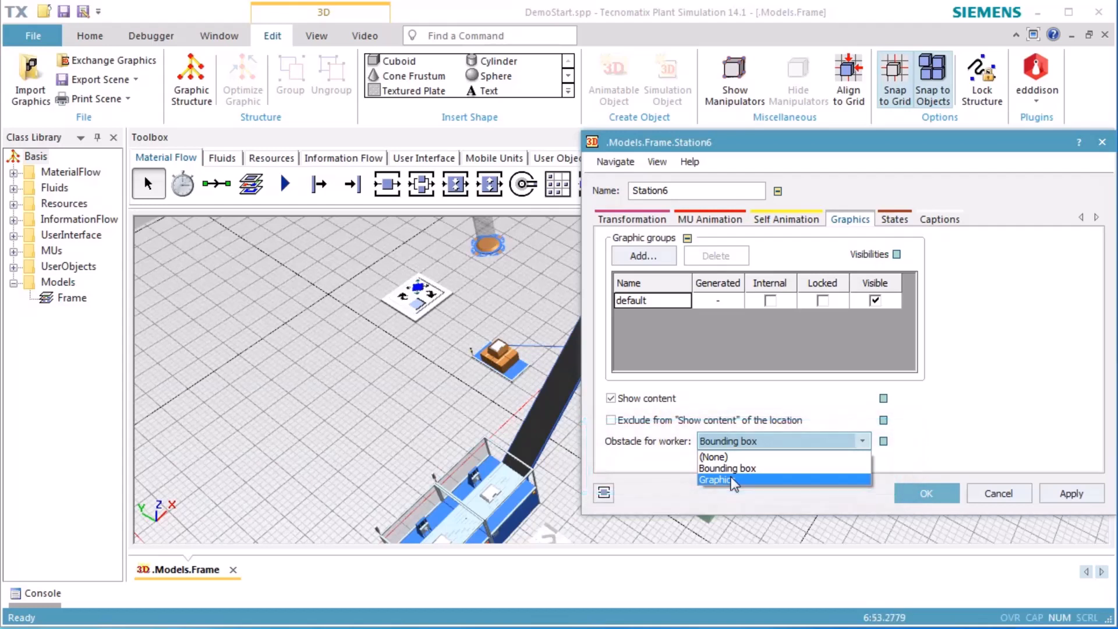
click(714, 480)
click(904, 500)
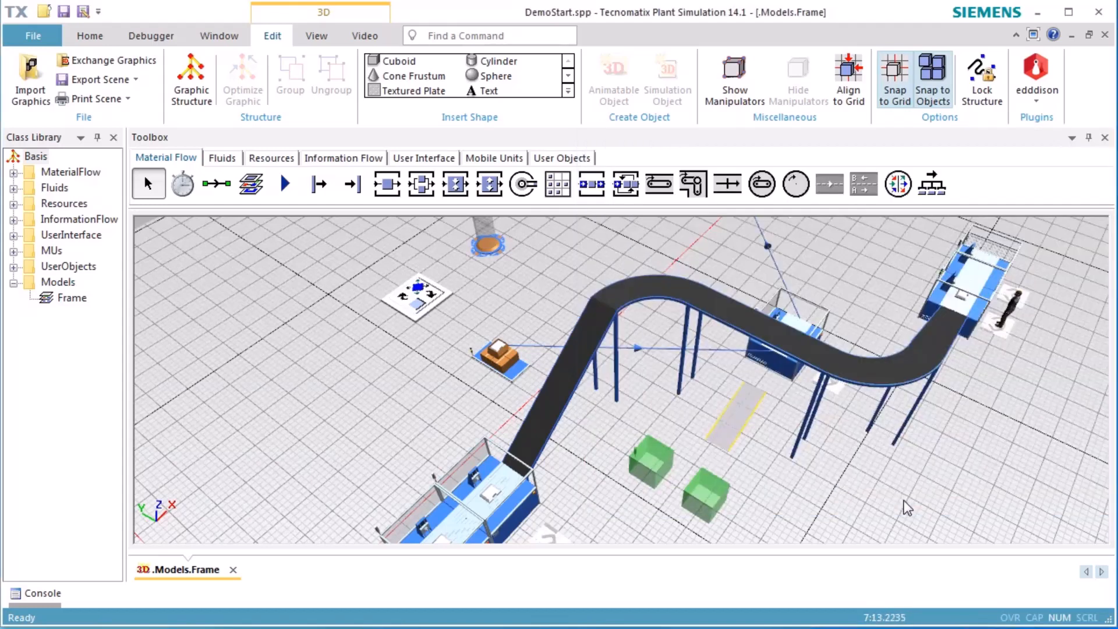
Reset the simulation and start it again with the station's changed obstacle setting
right_click(884, 492)
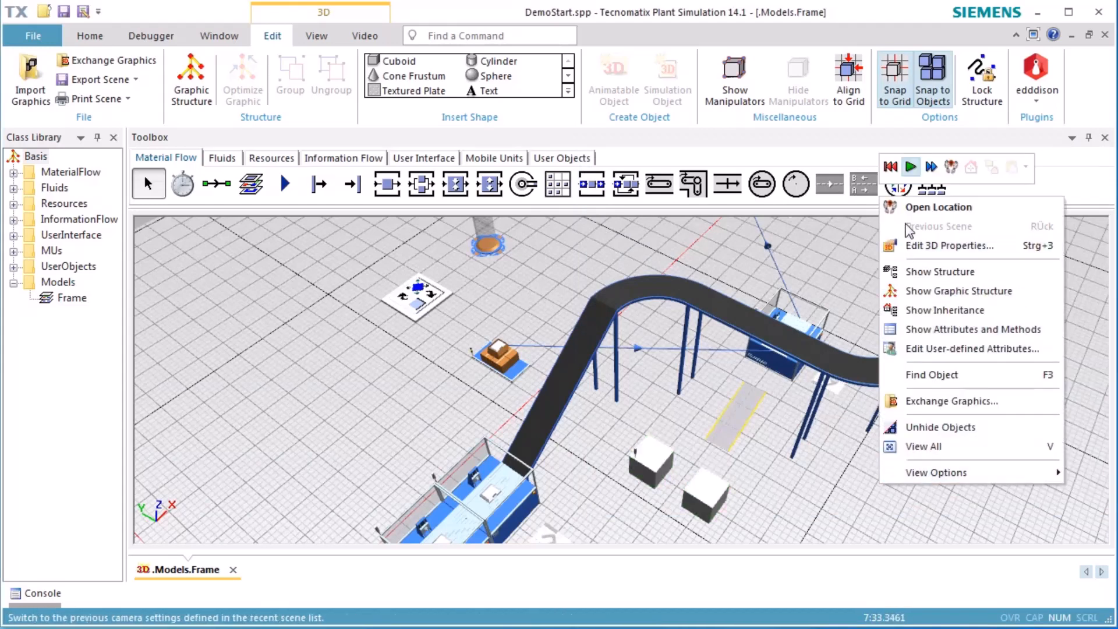
click(891, 168)
click(910, 167)
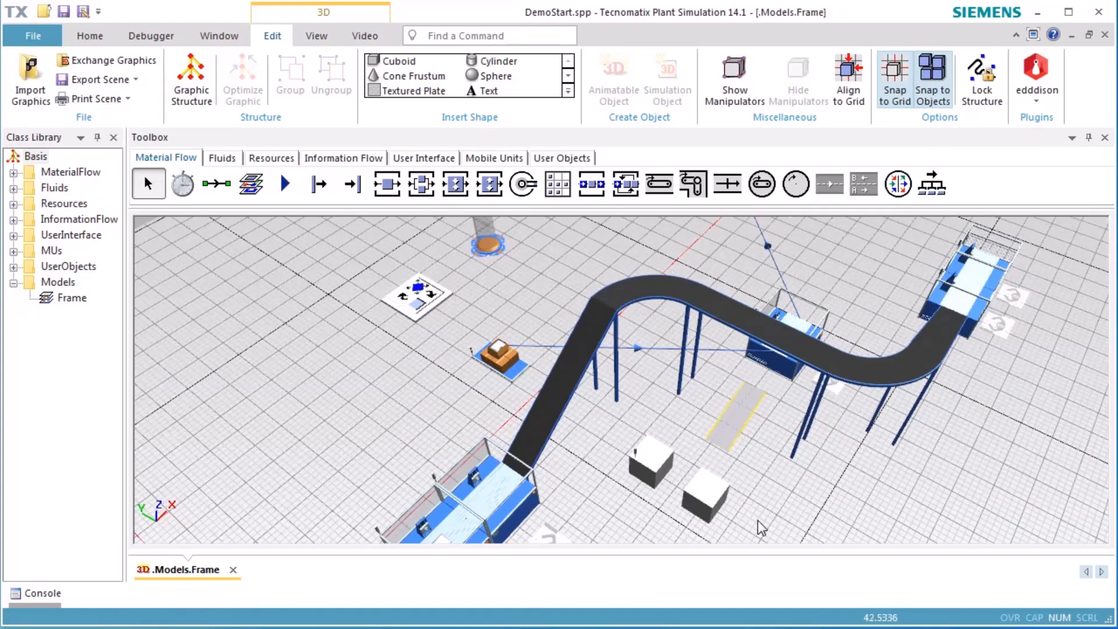
Display the worker obstacle areas, examine the gap between the two cuboids from another angle, and hide the areas again
middle_drag(759, 517, 766, 460)
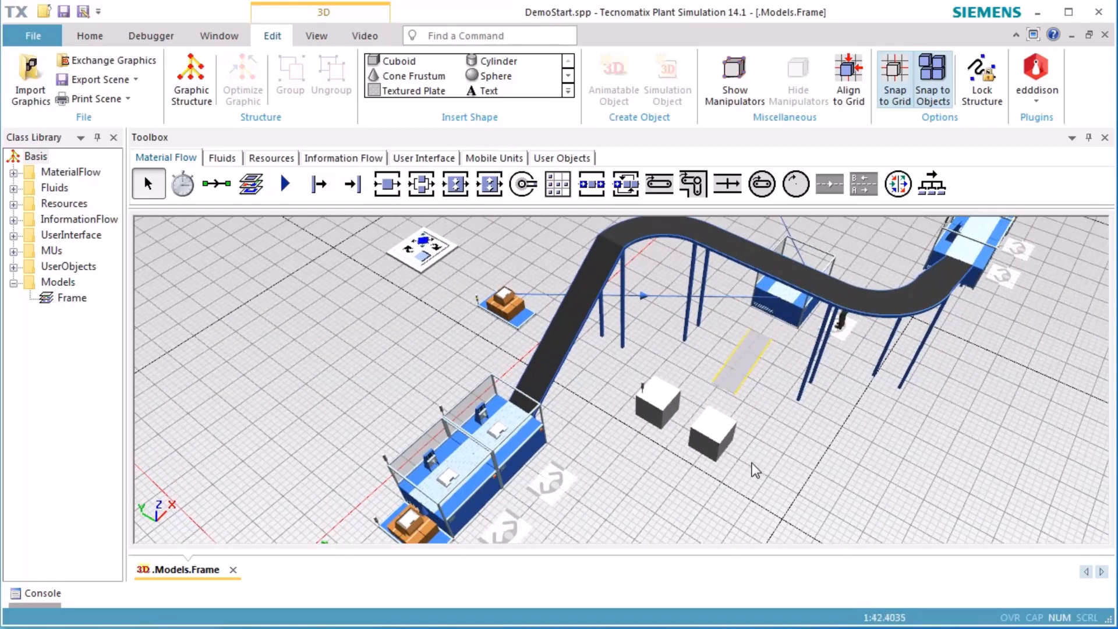
key(o)
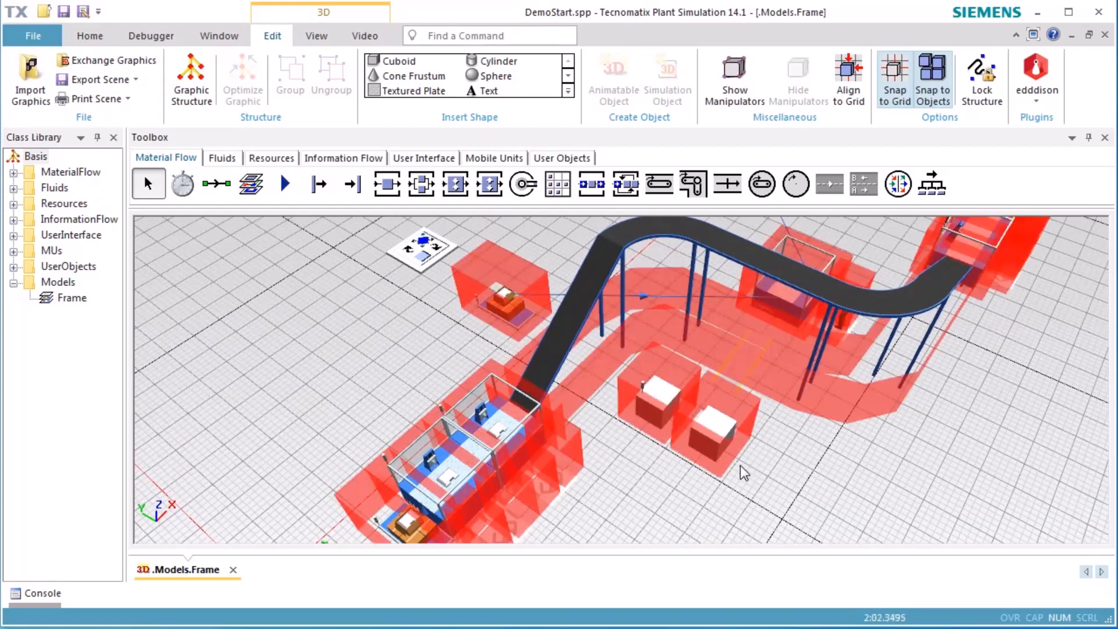
right_drag(670, 494, 712, 468)
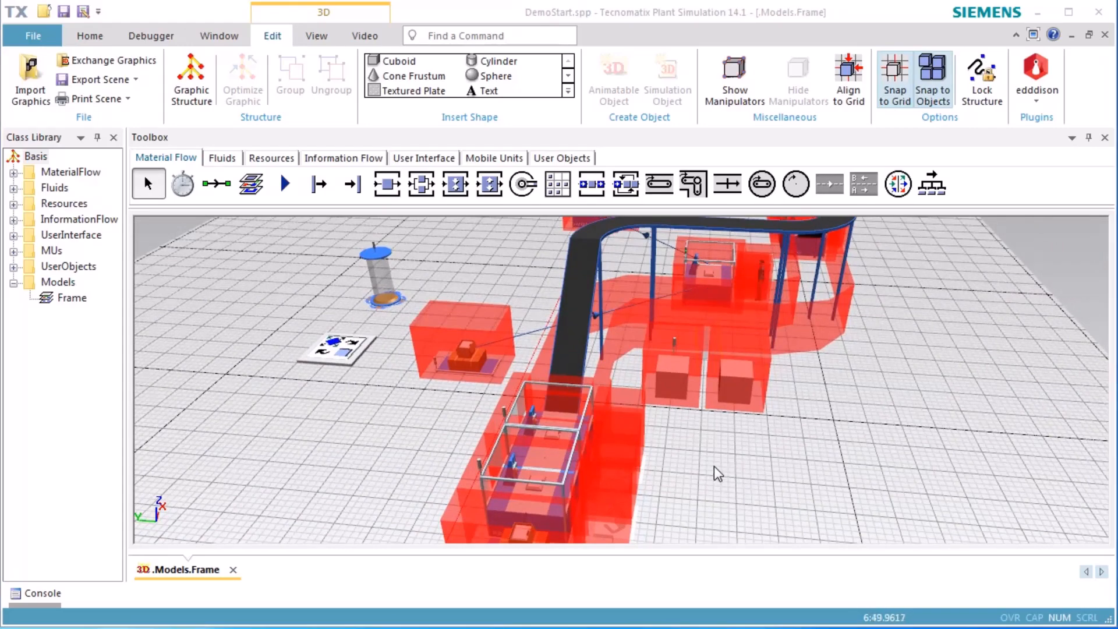
click(714, 466)
key(o)
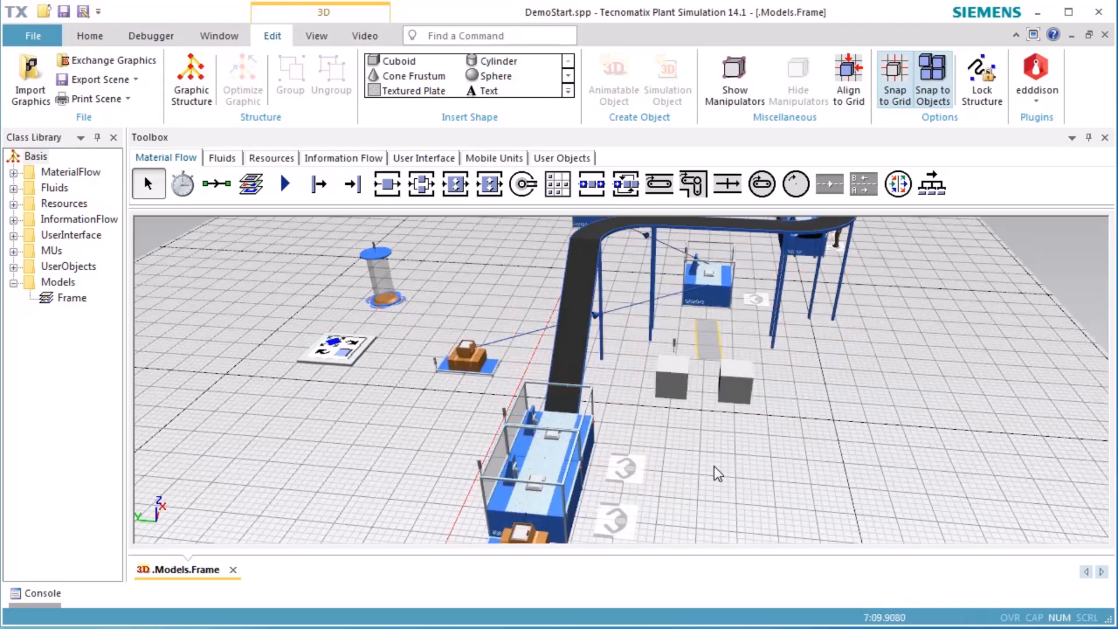
Reset the simulation and bring up the view options of the 3D scene
right_click(717, 473)
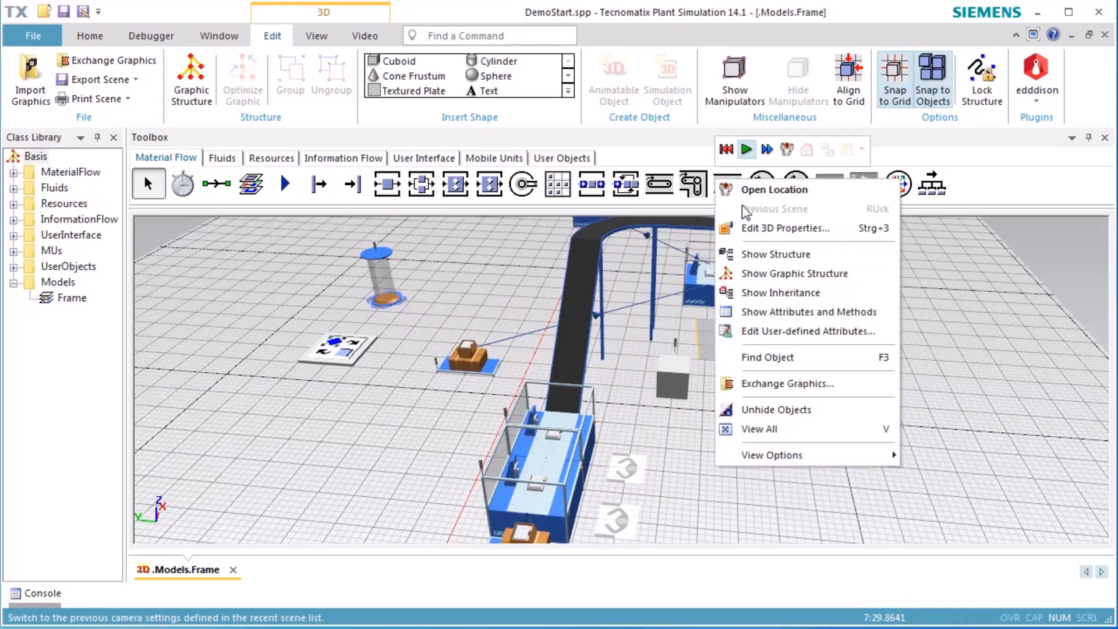
click(727, 150)
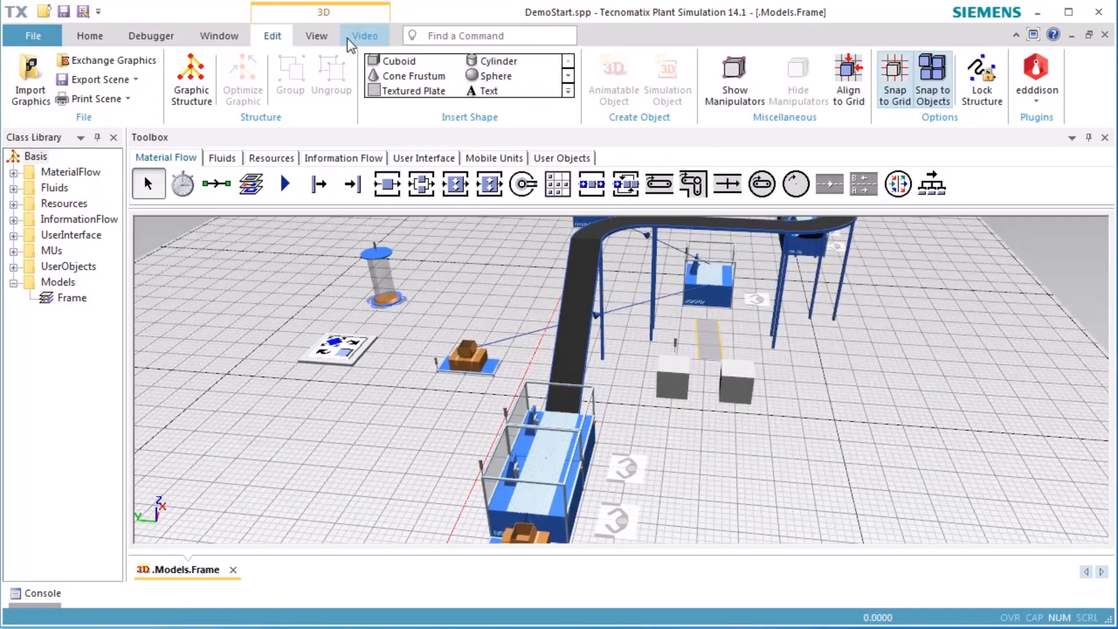
click(314, 36)
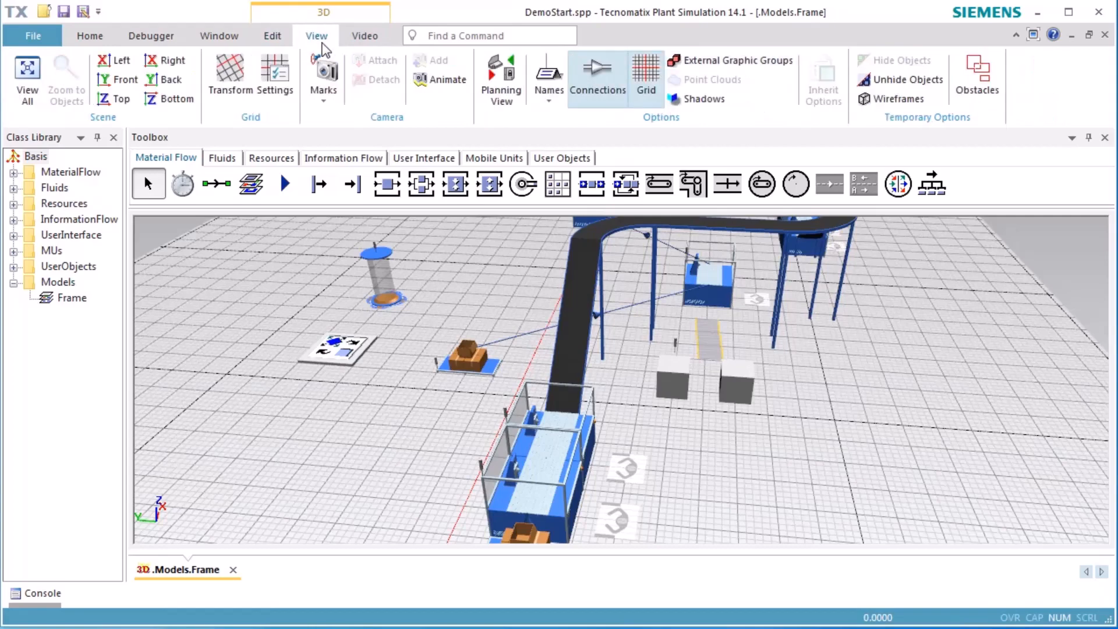
click(501, 90)
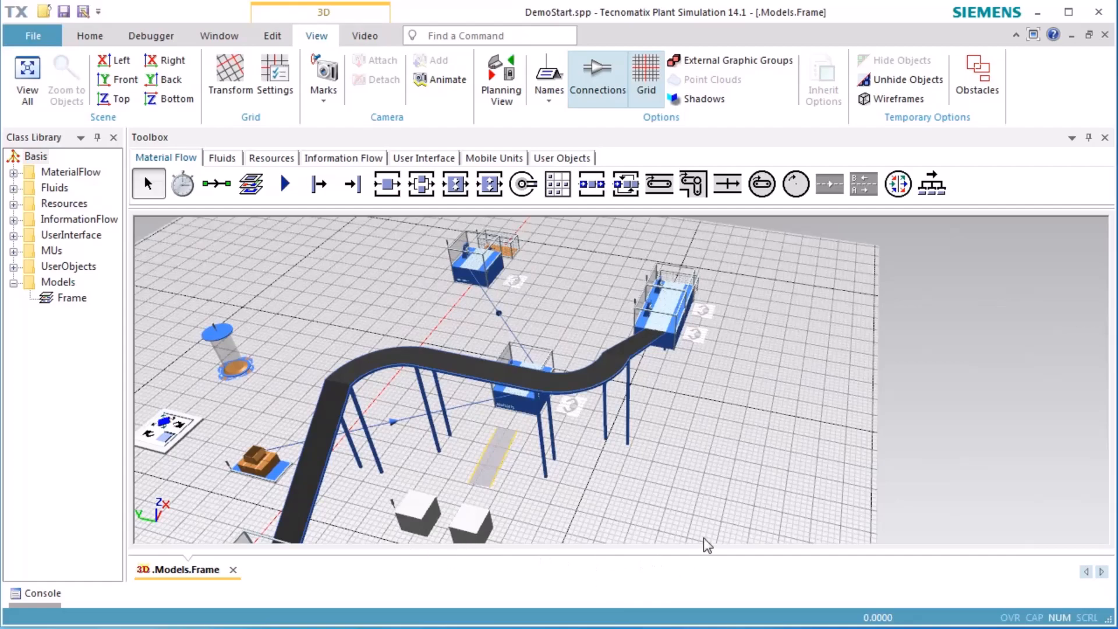
Raise Station2 and Station5 together with their workplaces to a height of about 3.4 m
middle_drag(704, 538, 592, 491)
click(596, 445)
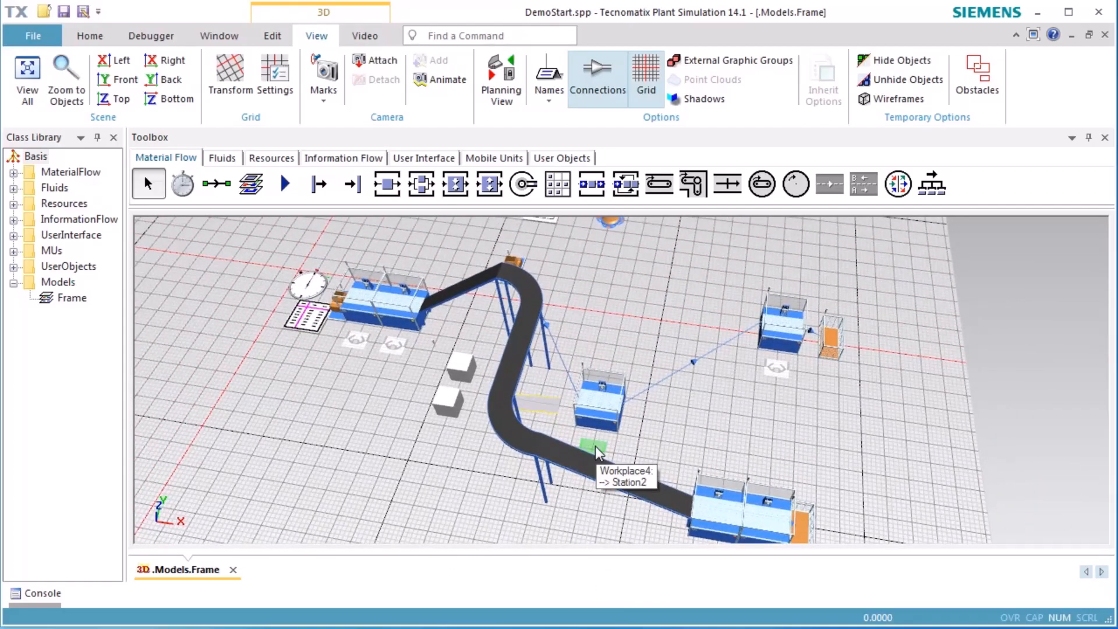
ctrl+click(607, 417)
ctrl+click(771, 334)
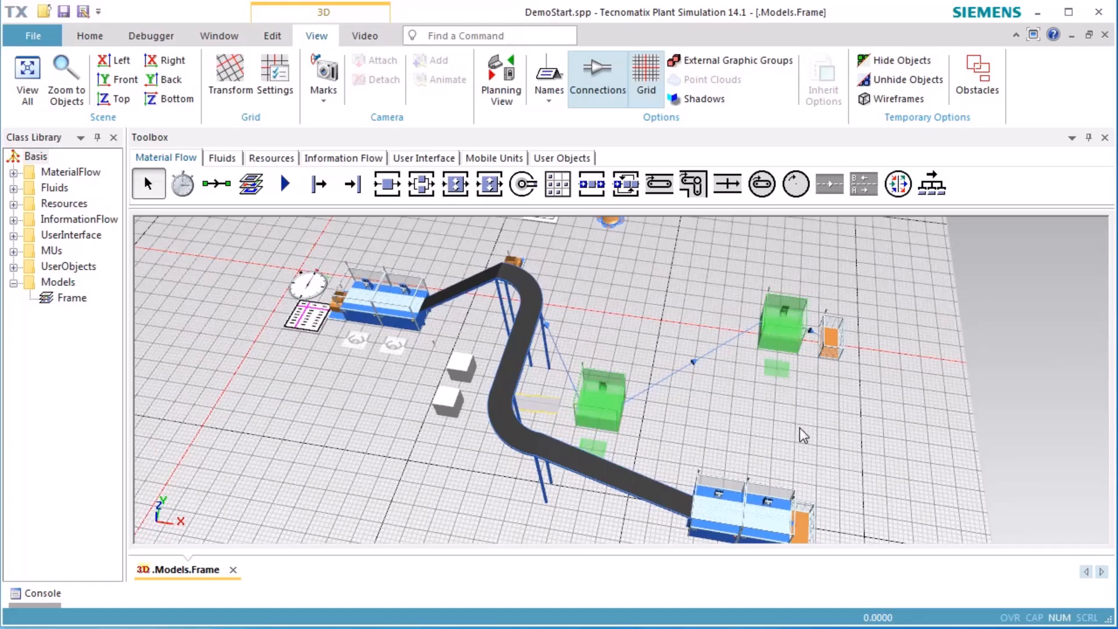
key(ctrl+Up)
key(ctrl+Up)
key(ctrl+Up)
key(ctrl+Up)
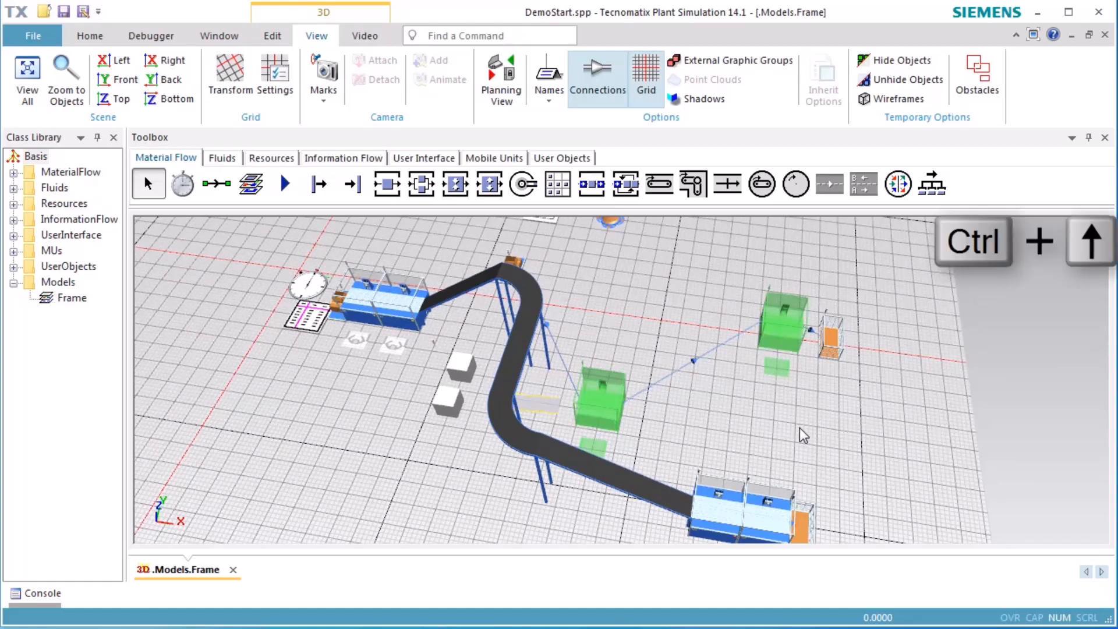
key(ctrl+Up)
key(ctrl+Up)
key(ctrl+Up)
key(ctrl+Up)
key(ctrl+Up)
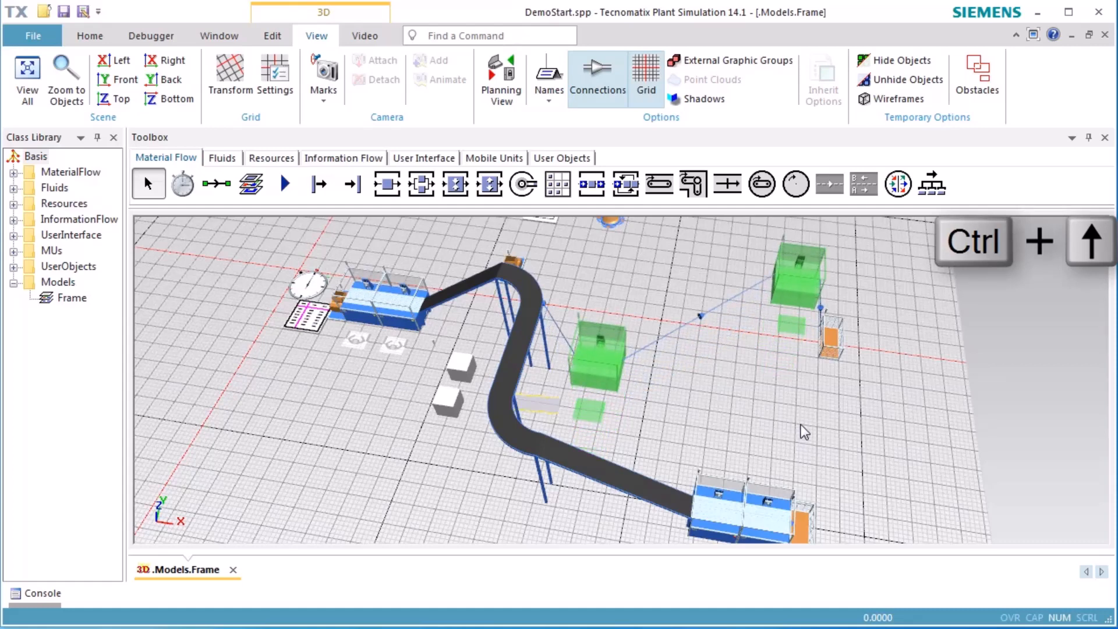
click(801, 424)
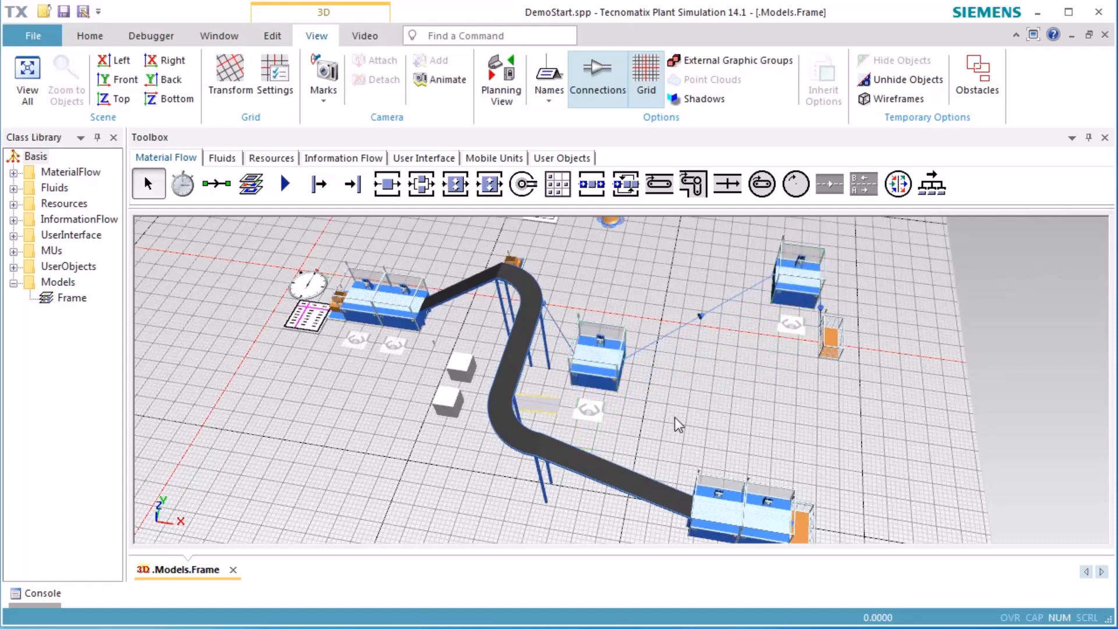
Set the Z position of Workplace4 in front of Station2 to 4 m
double_click(592, 411)
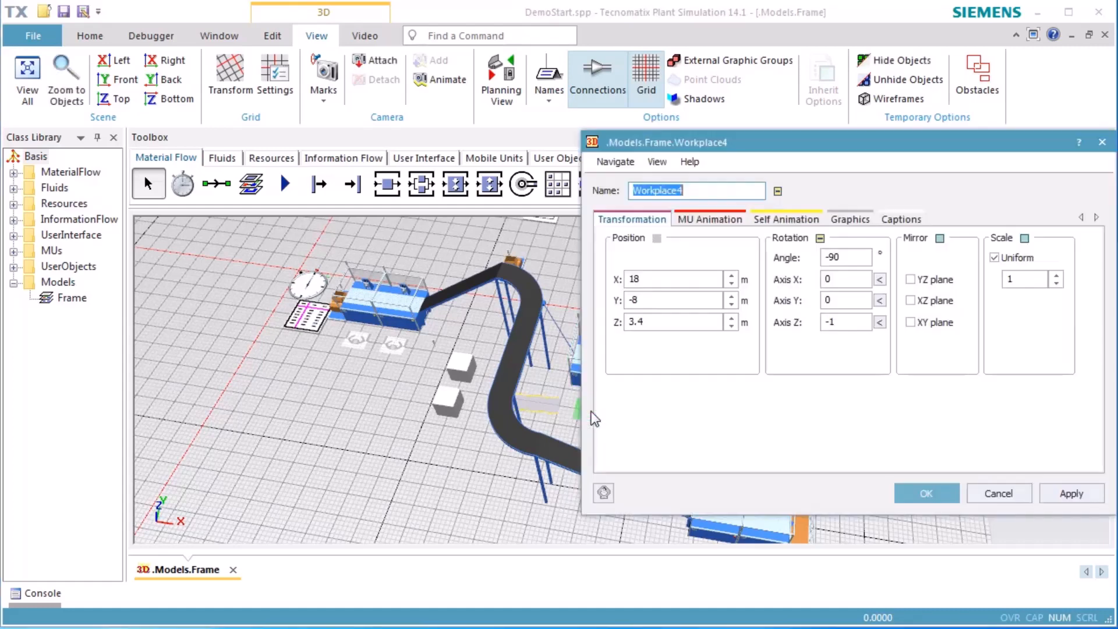
double_click(665, 321)
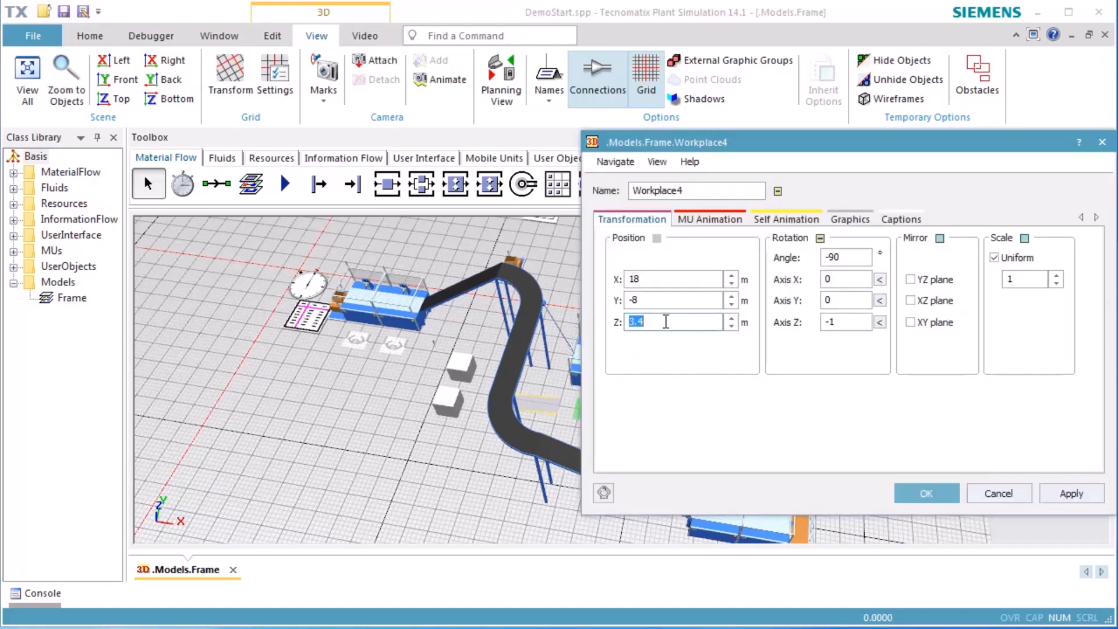
text(4)
click(926, 493)
Set the Z position of Station2 to 4 m
double_click(614, 362)
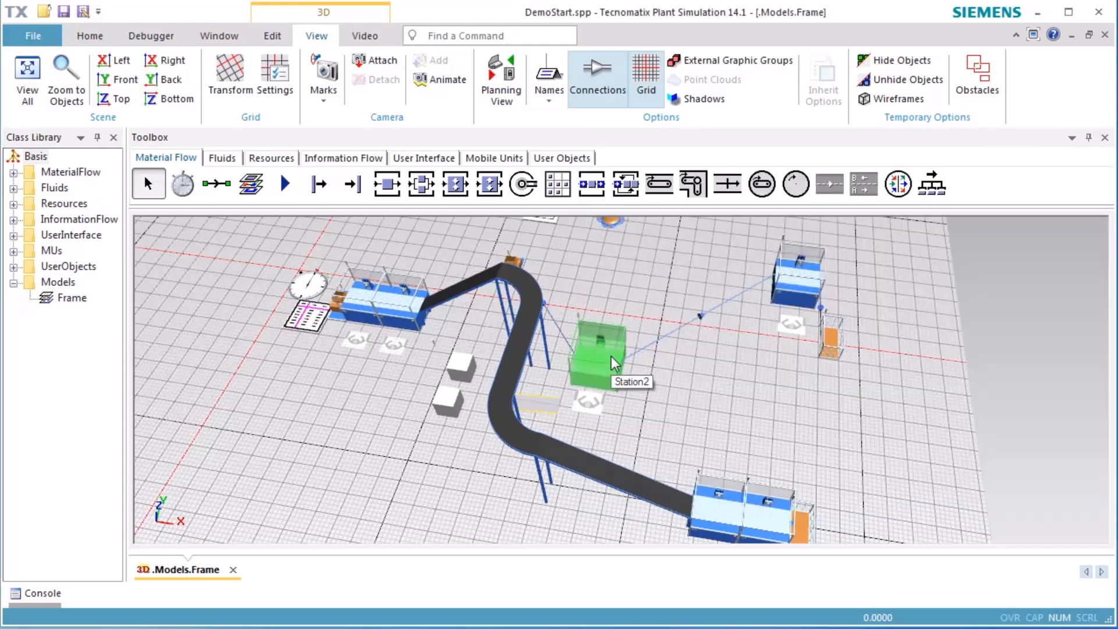
double_click(690, 323)
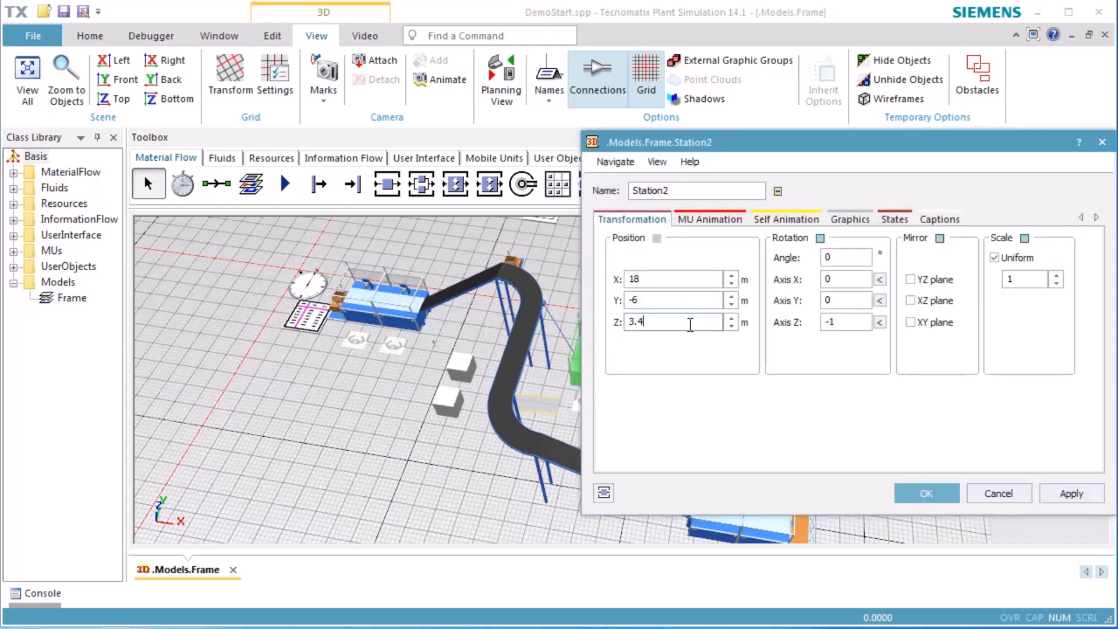
text(4)
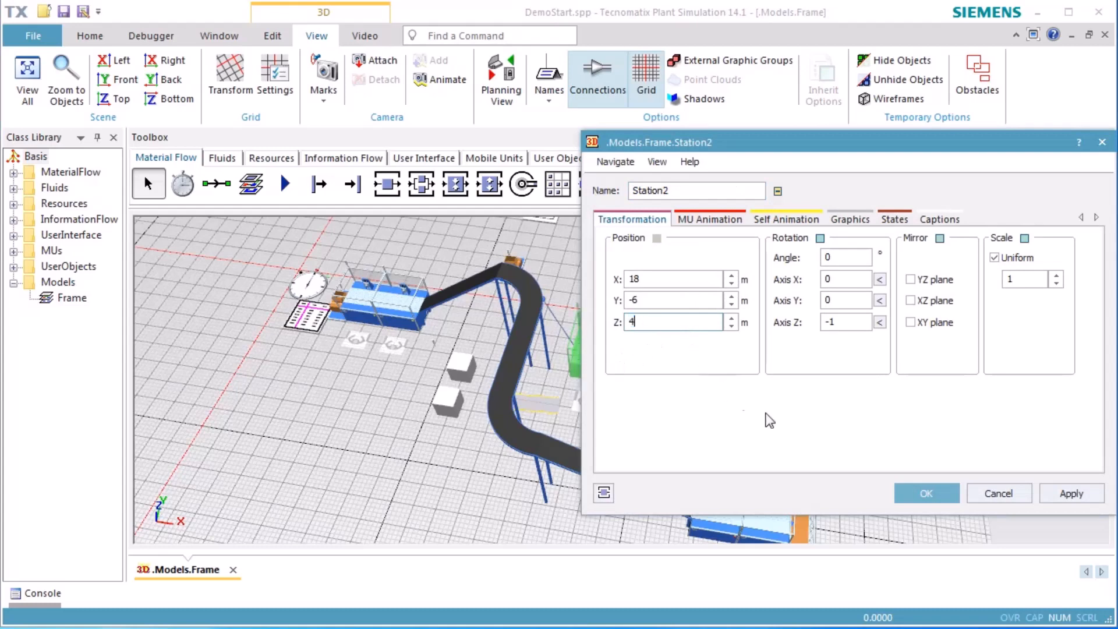
click(908, 494)
Set the Z position of Workplace5 in front of the far station to 4 m
click(796, 328)
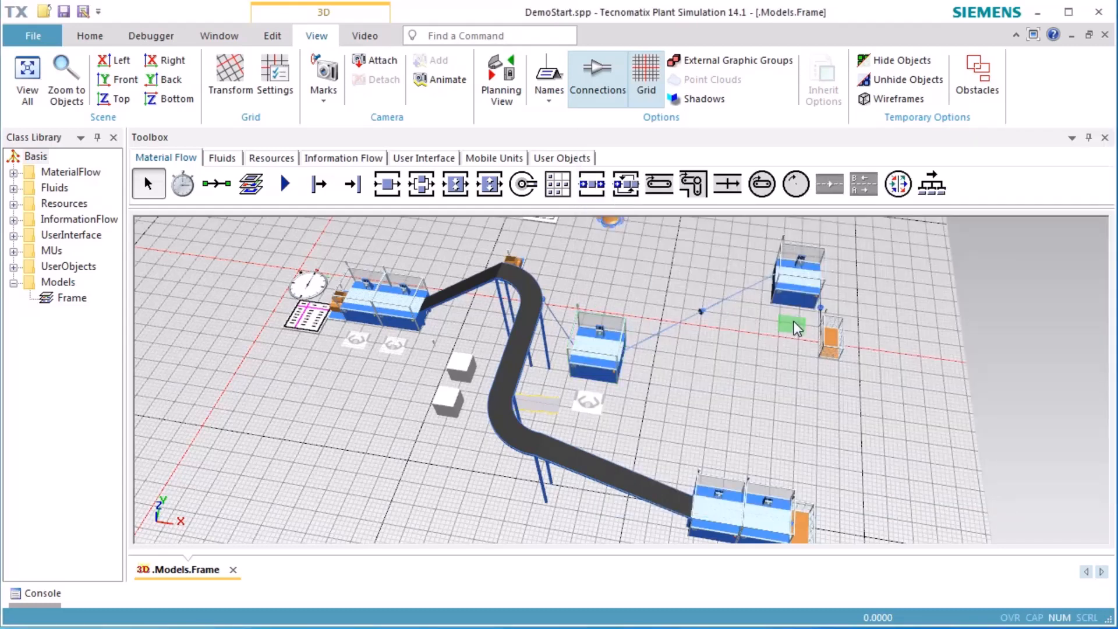
double_click(795, 327)
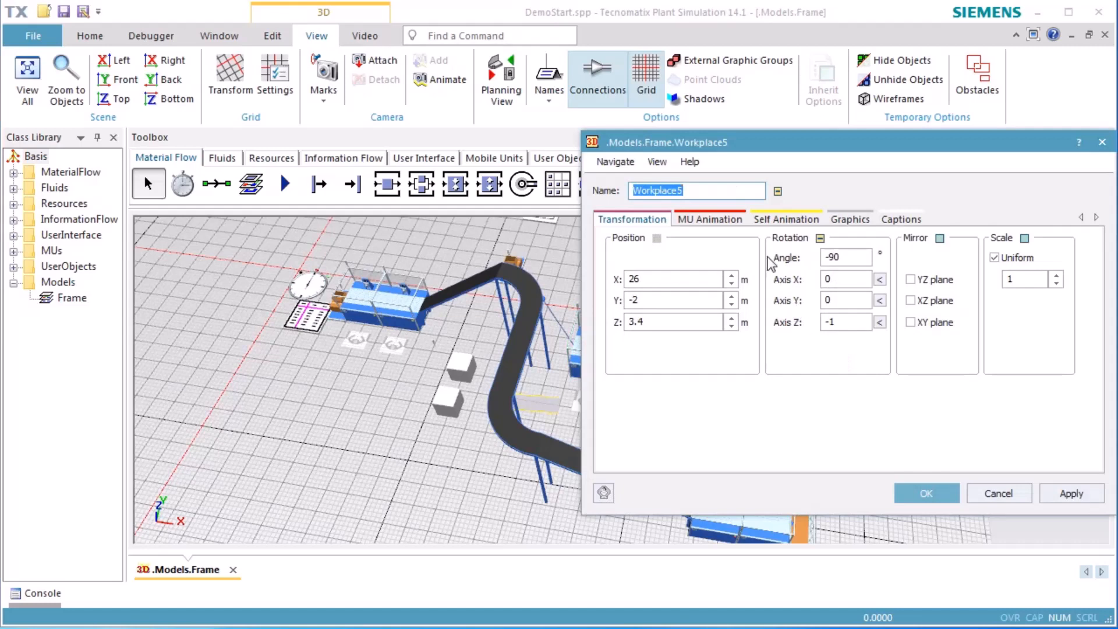
double_click(688, 321)
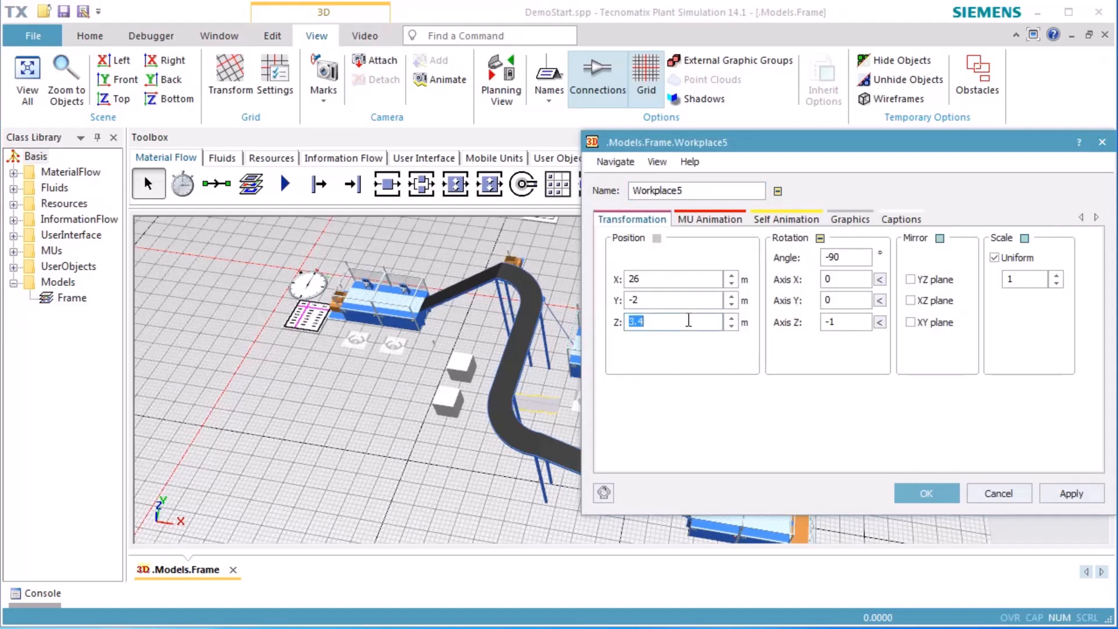
text(4)
click(907, 494)
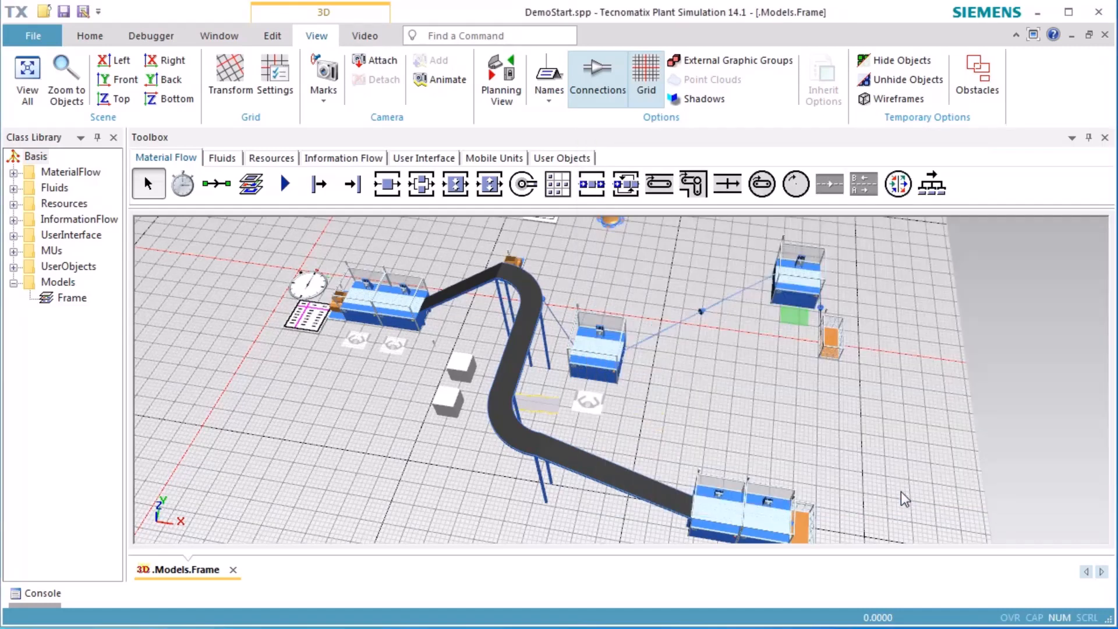
Set the Z position of Station5 to 4 m
double_click(802, 297)
double_click(711, 319)
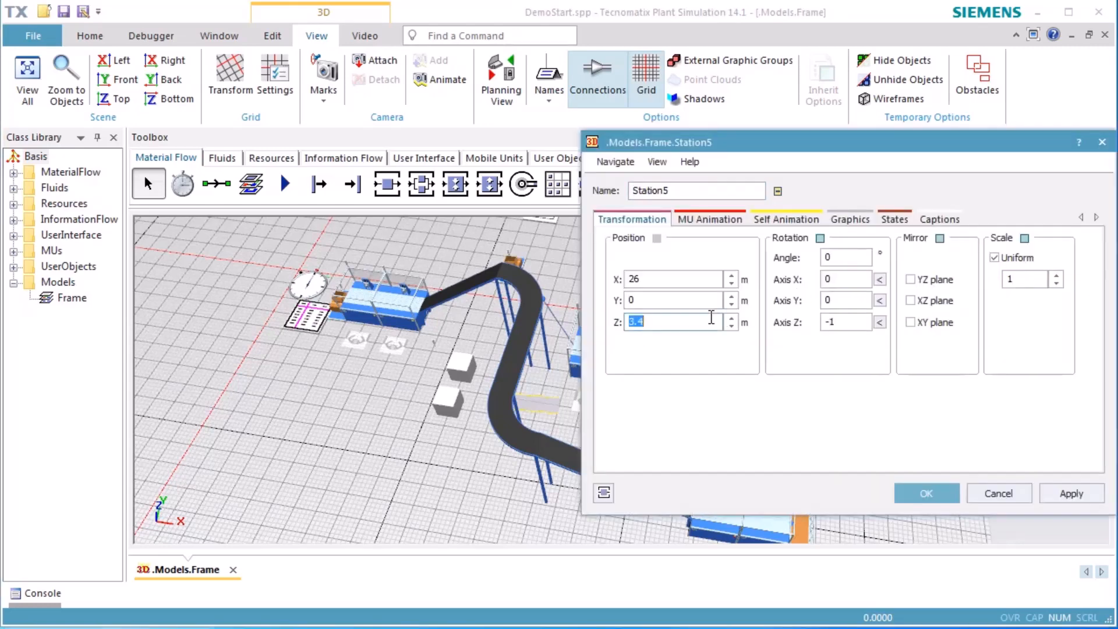
text(4)
click(923, 493)
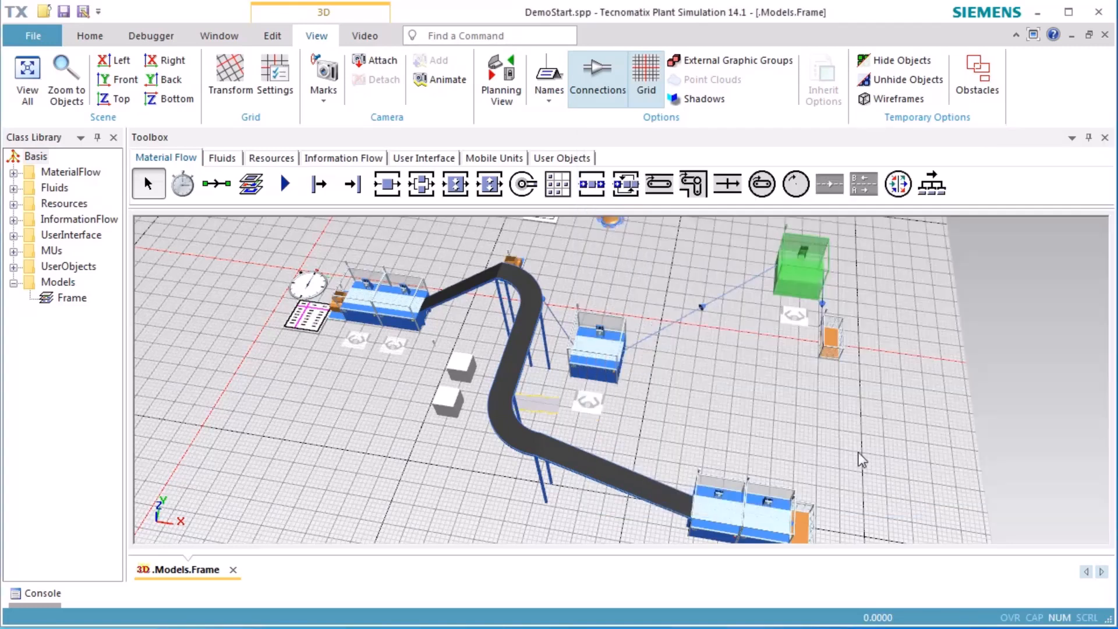
Reset and run the simulation to test worker access to the raised stations, stop the run, and clear the workplace selection
right_click(852, 415)
click(867, 99)
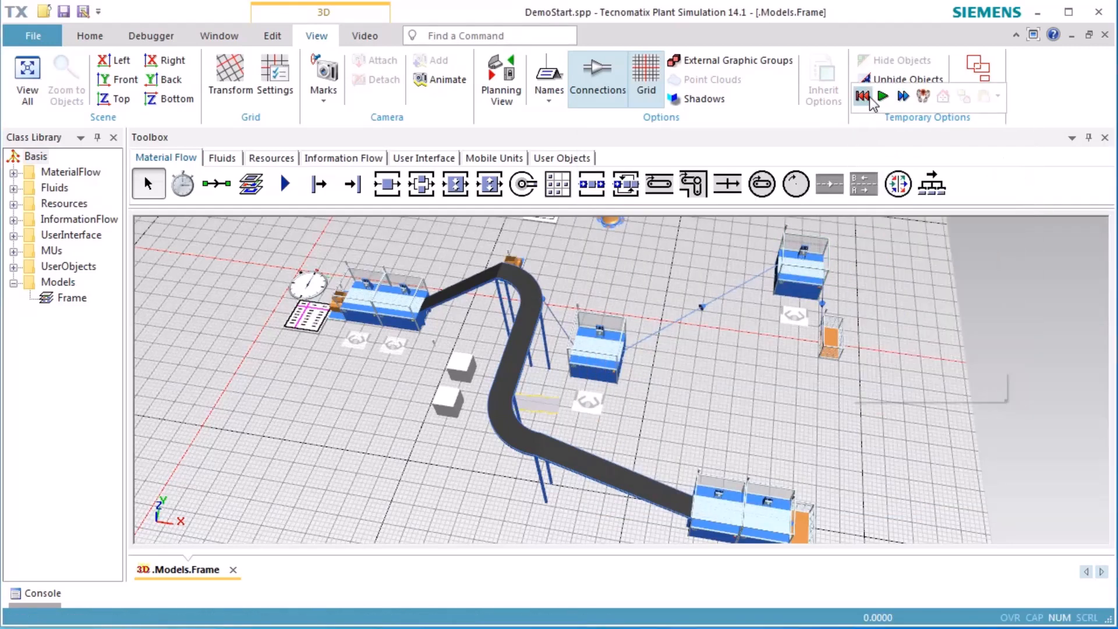
click(882, 100)
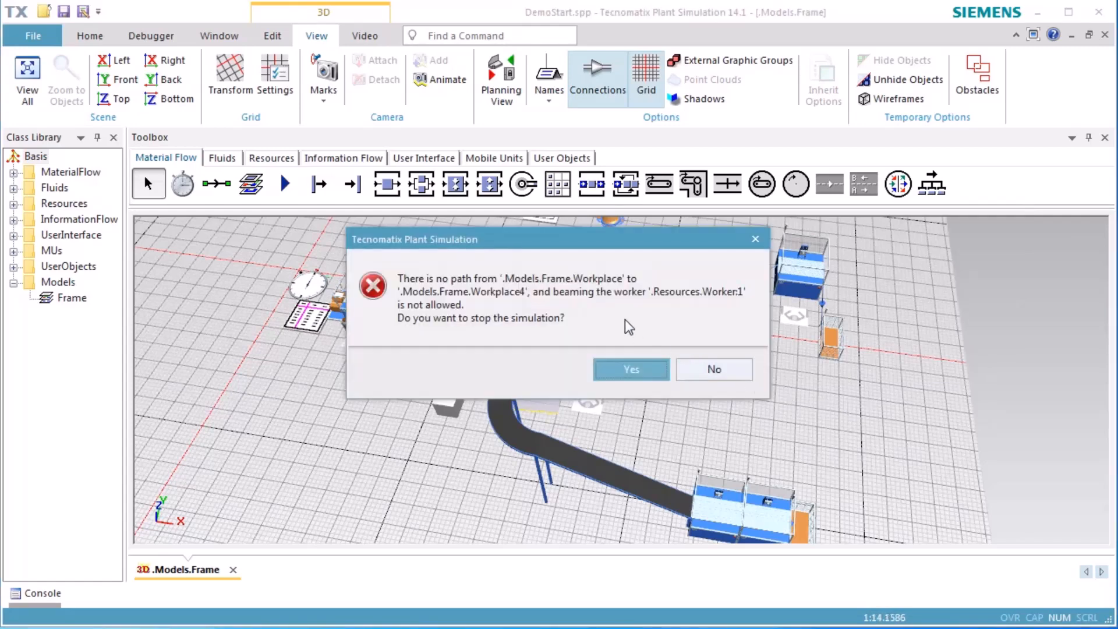
click(627, 370)
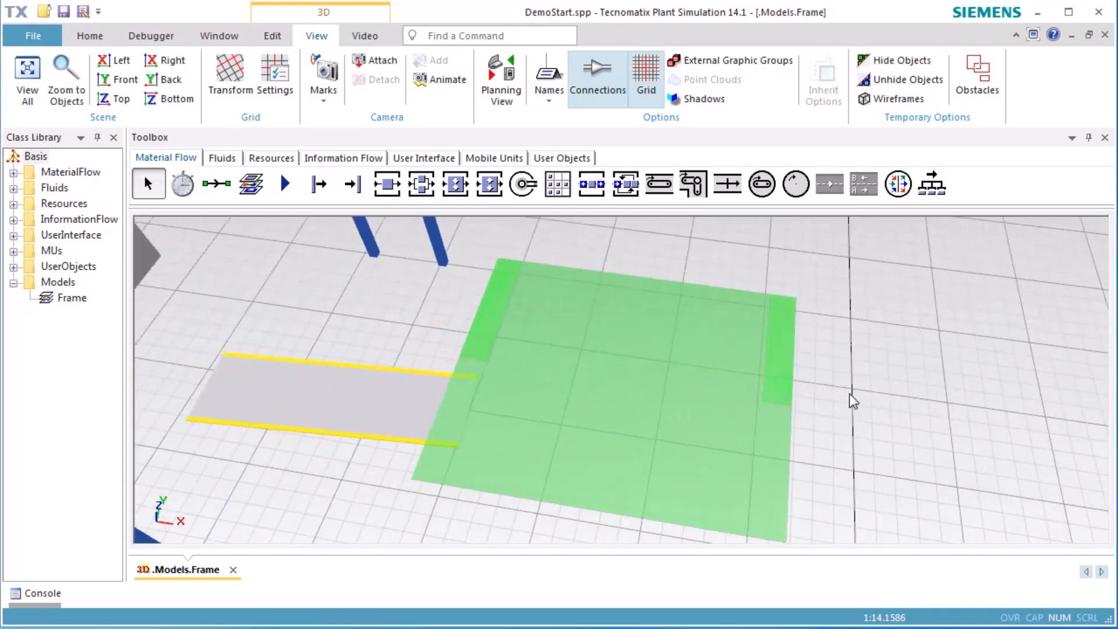
click(871, 394)
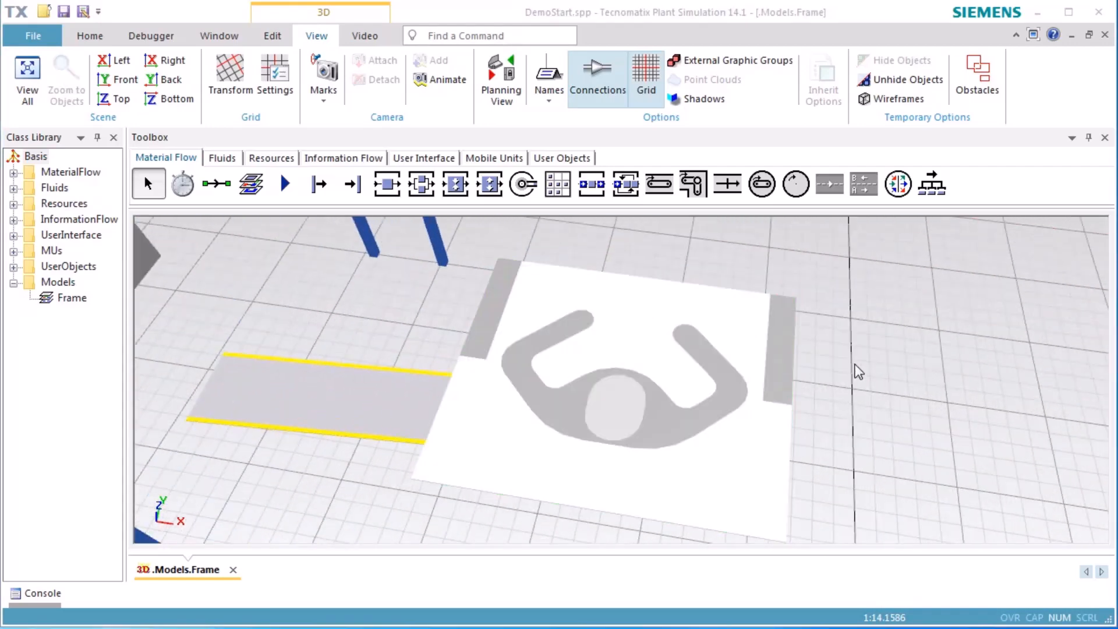
Create stairs with a rise of 4 m and place them on the floor between Station2 and Station5
scroll(857, 369, down, 5)
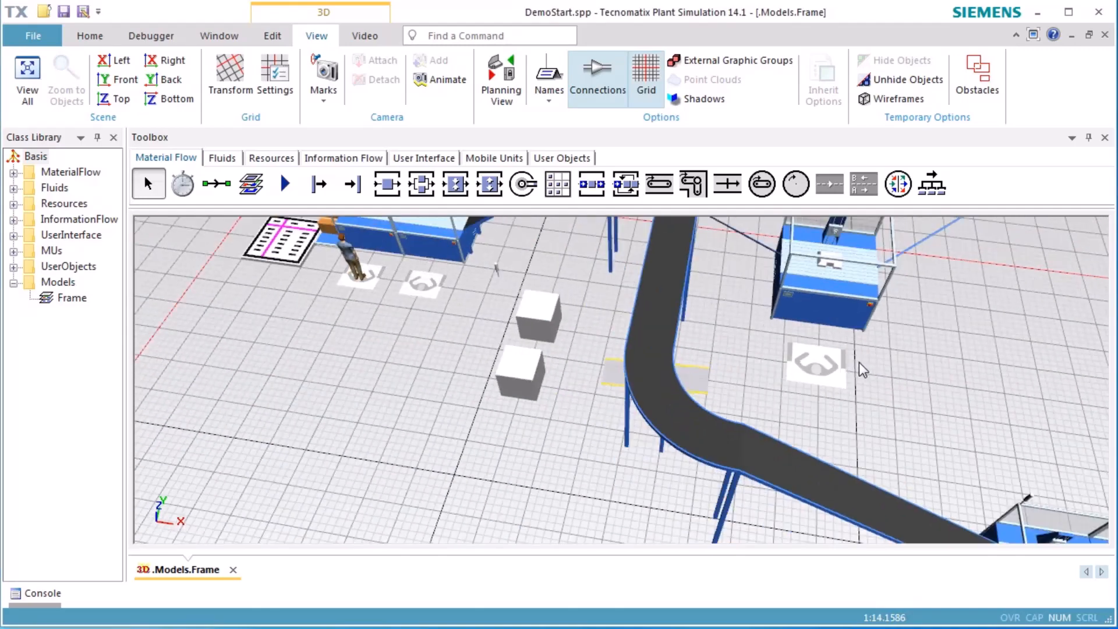
right_drag(959, 378, 692, 440)
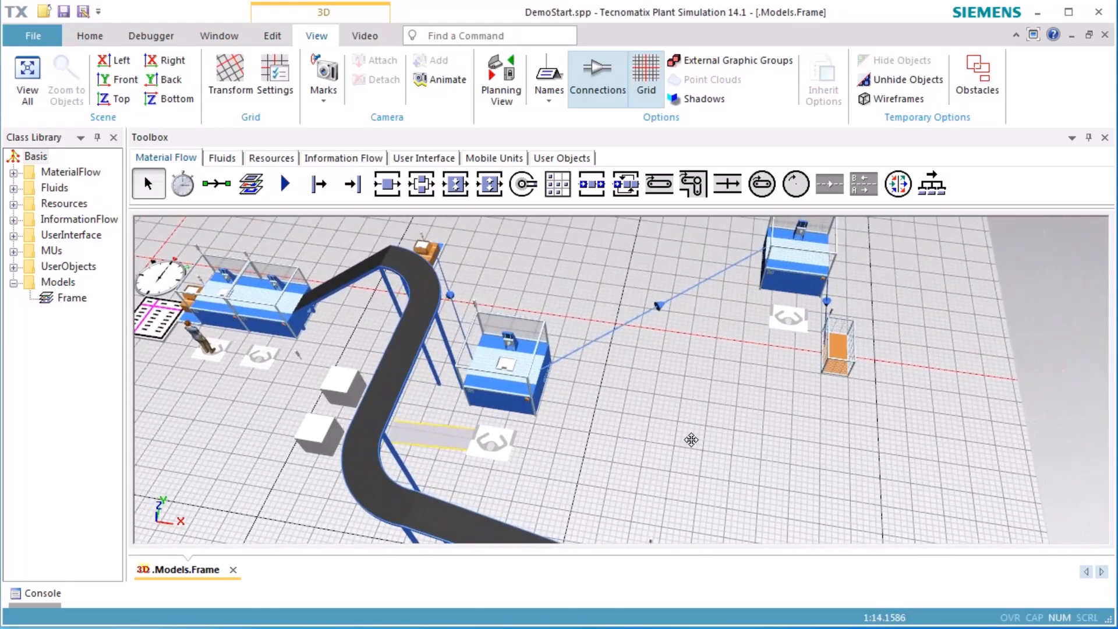
click(273, 35)
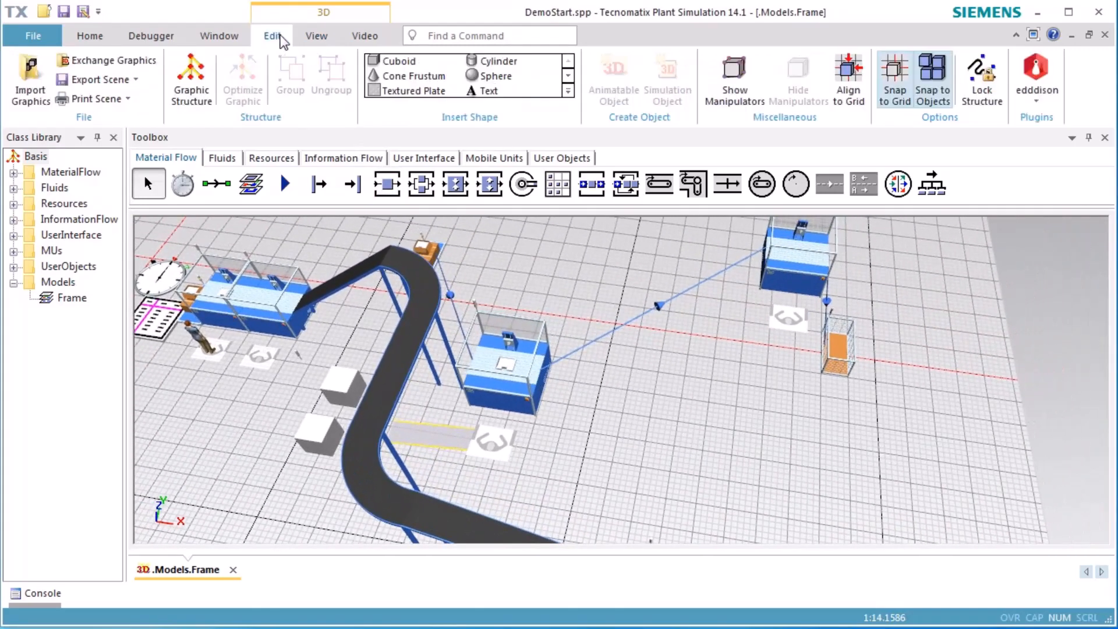
click(567, 91)
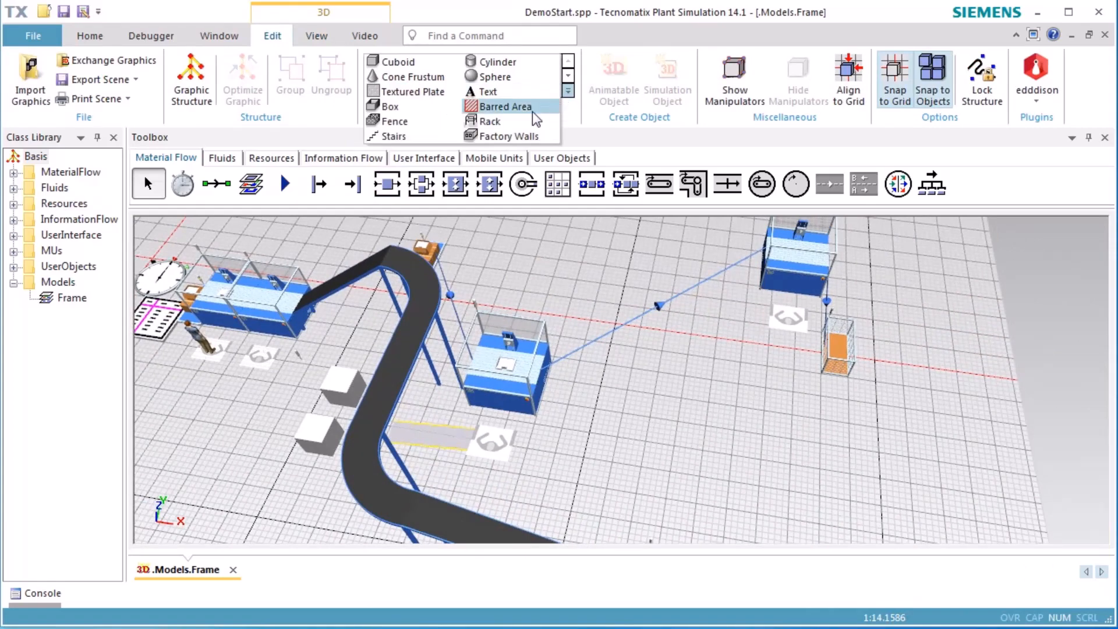
click(394, 136)
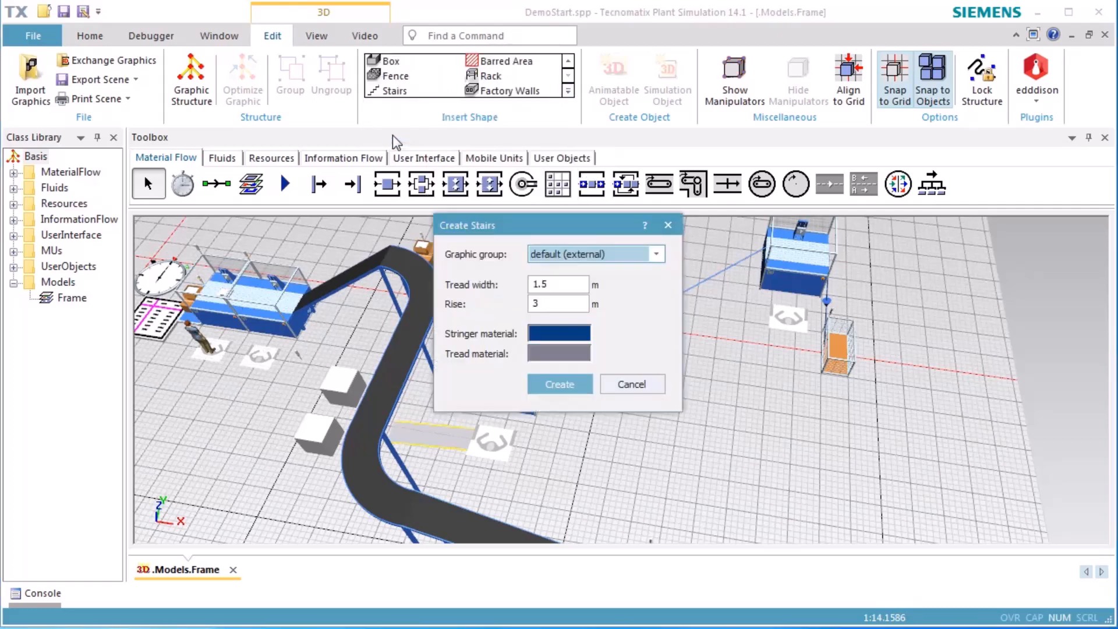
double_click(574, 305)
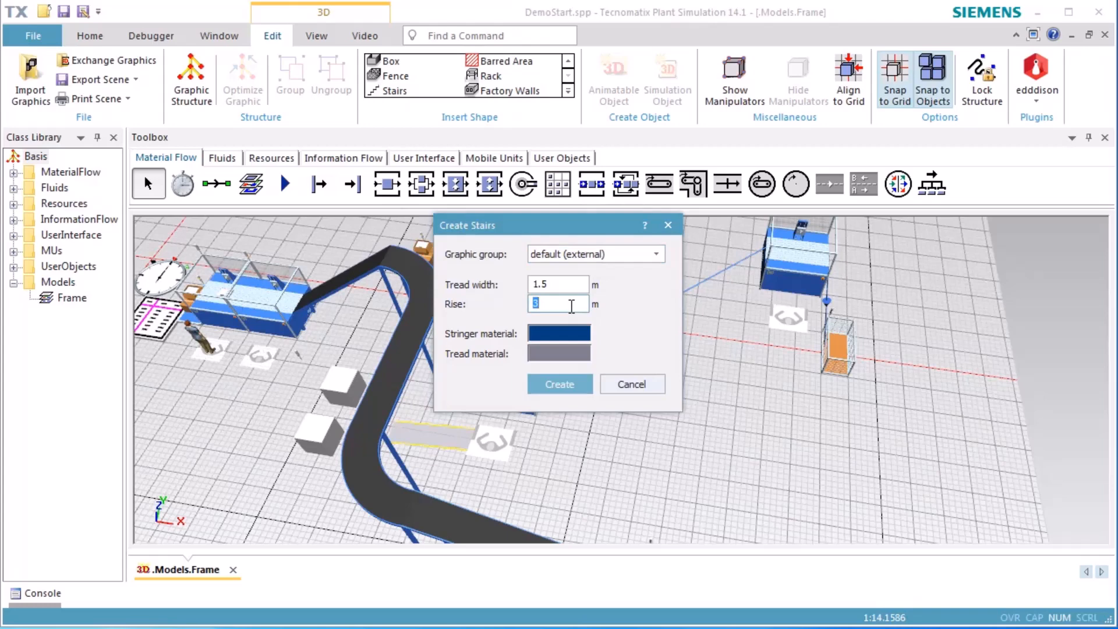
text(4)
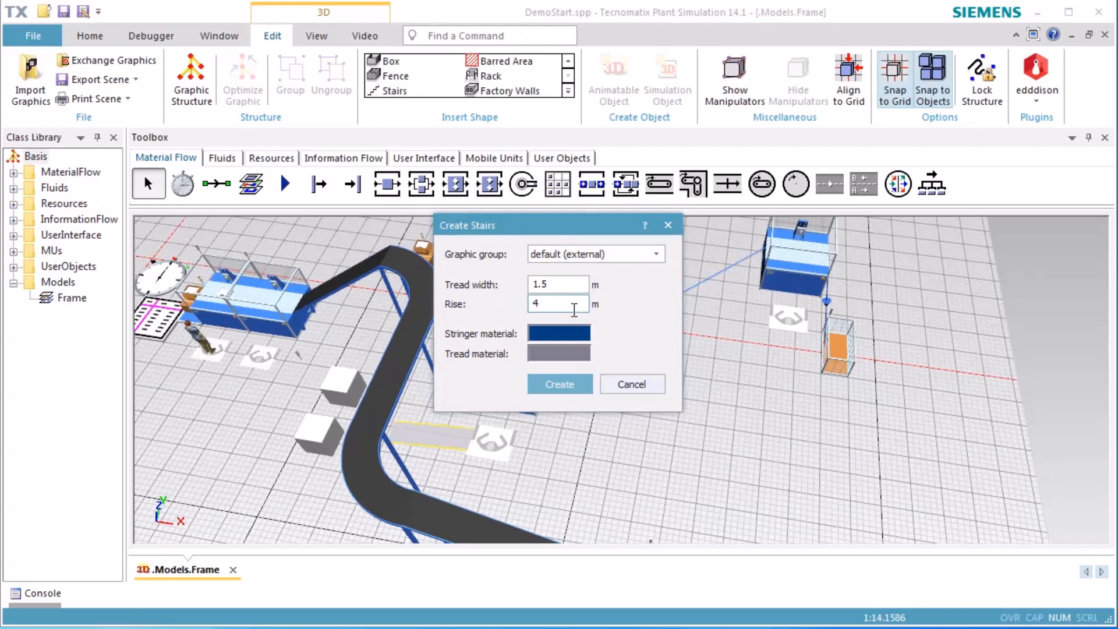
click(559, 383)
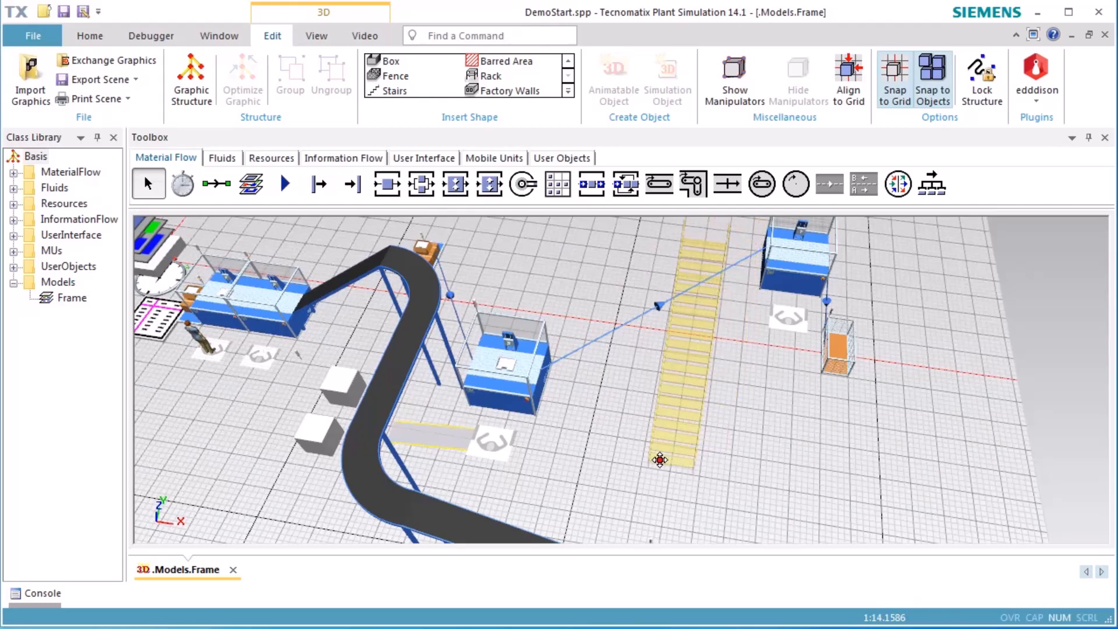
click(620, 494)
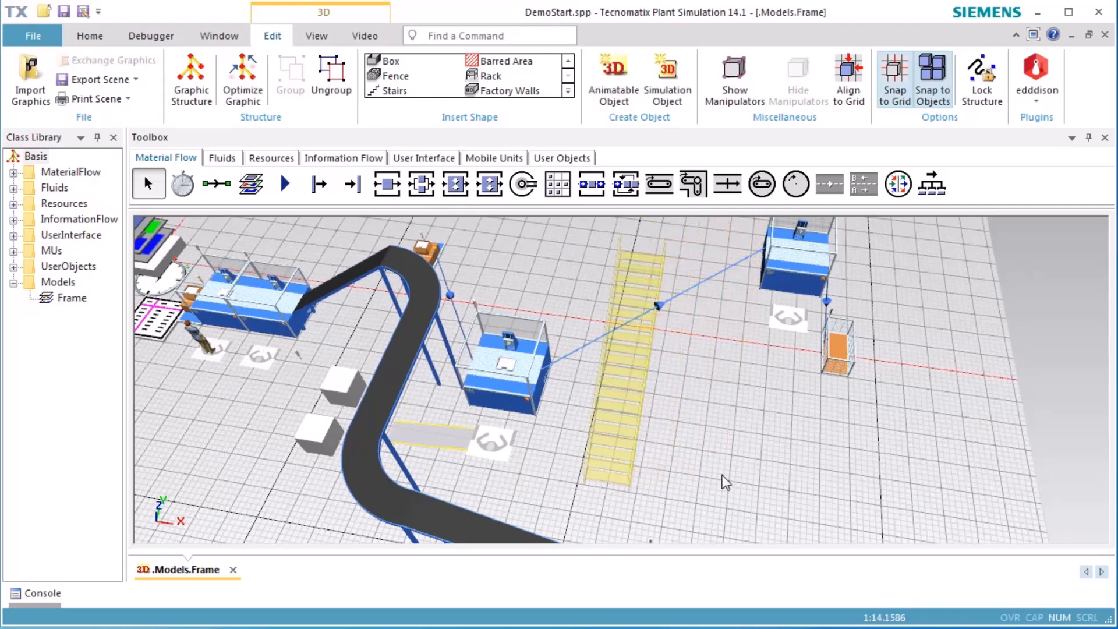
Reset and run the simulation to test the workers' route with the stairs in place
right_click(763, 435)
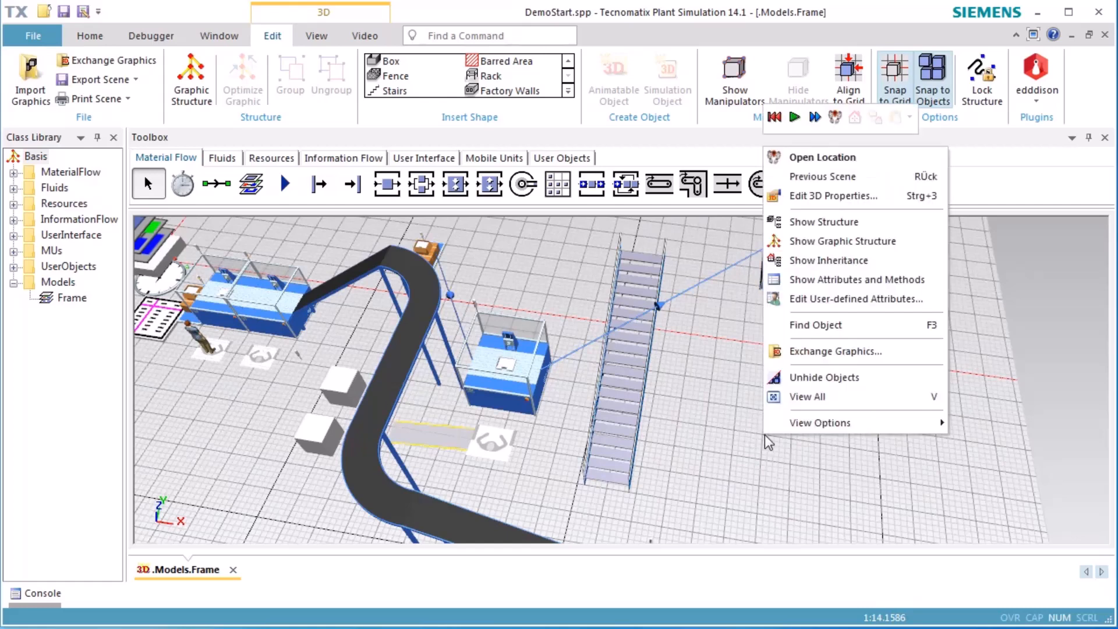
click(774, 117)
click(793, 118)
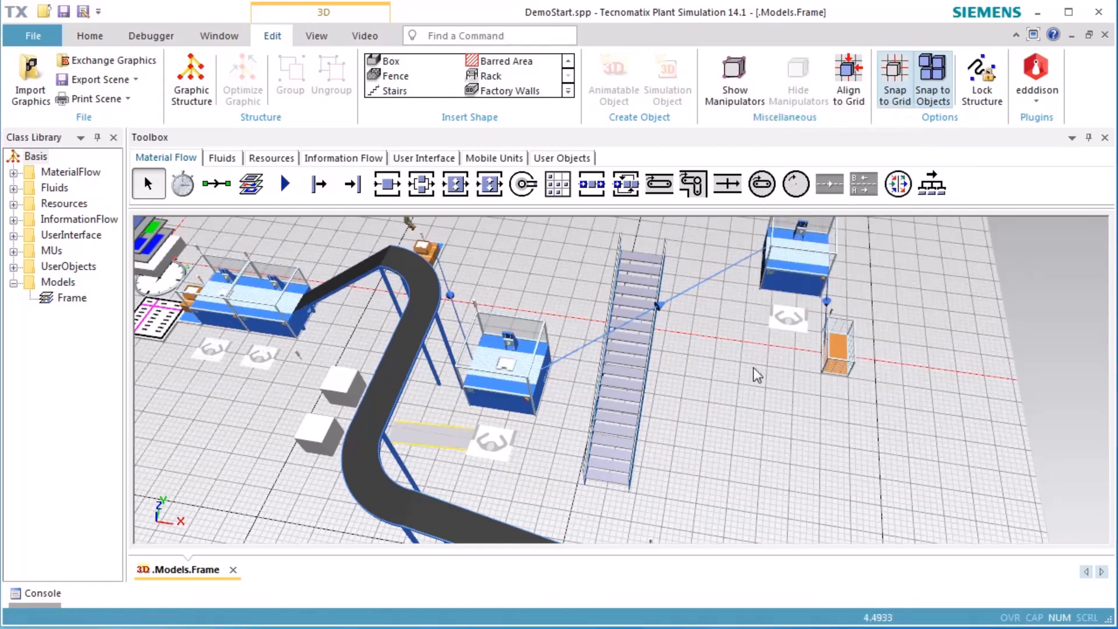